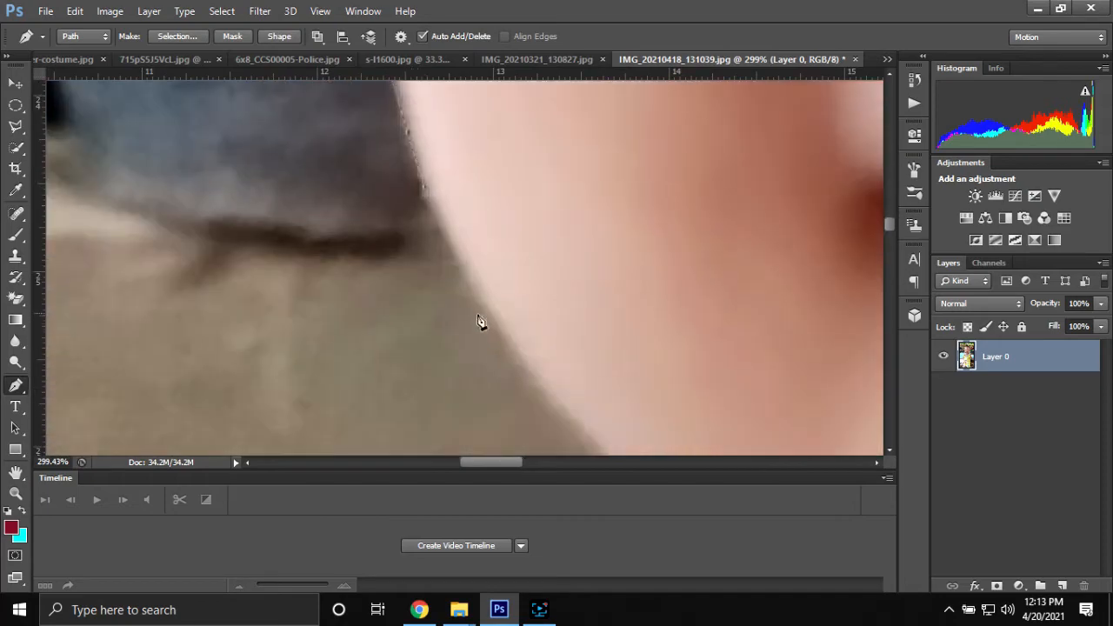
Step: Turn the pen path around the child's head and neck into a selection and apply it as a layer mask
right_click(798, 365)
left_click(995, 576)
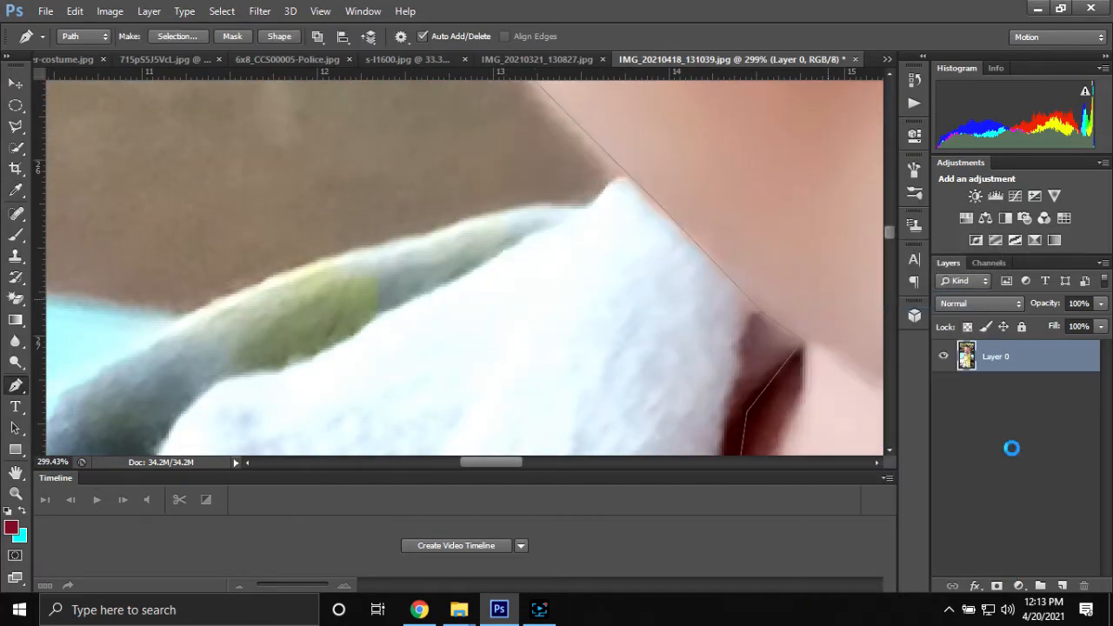
scroll(790, 342, "down", 10)
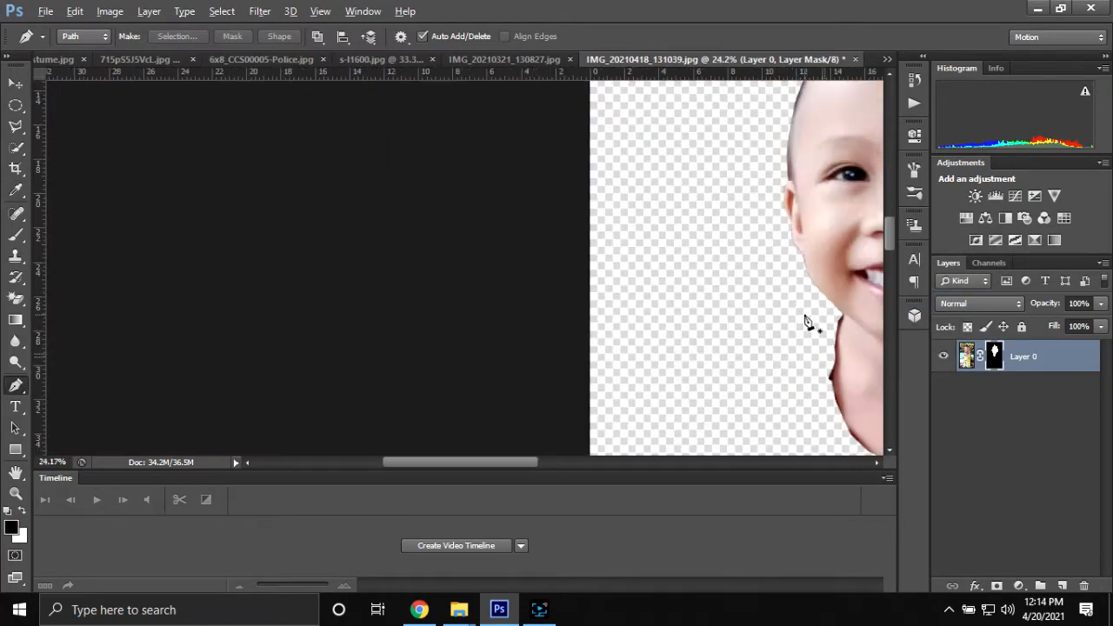
Step: Crop the masked head photo and resize it with Image Size
key("c")
mouse_move(462, 253)
left_mouse_down()
mouse_move(529, 286)
mouse_move(372, 87)
mouse_move(461, 261)
left_mouse_up()
key("Return")
key("v")
left_click(110, 11)
left_click(139, 130)
left_click(678, 212)
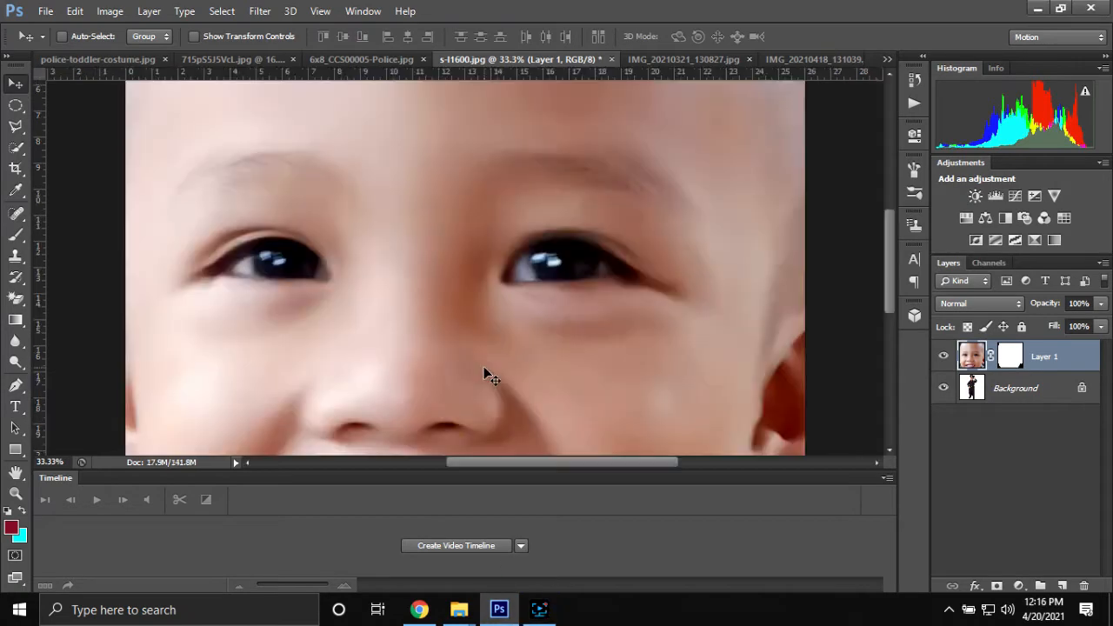
Step: Scale the oversized head layer in s-l1600.jpg down to about 18% over the police costume figure
key("ctrl+0")
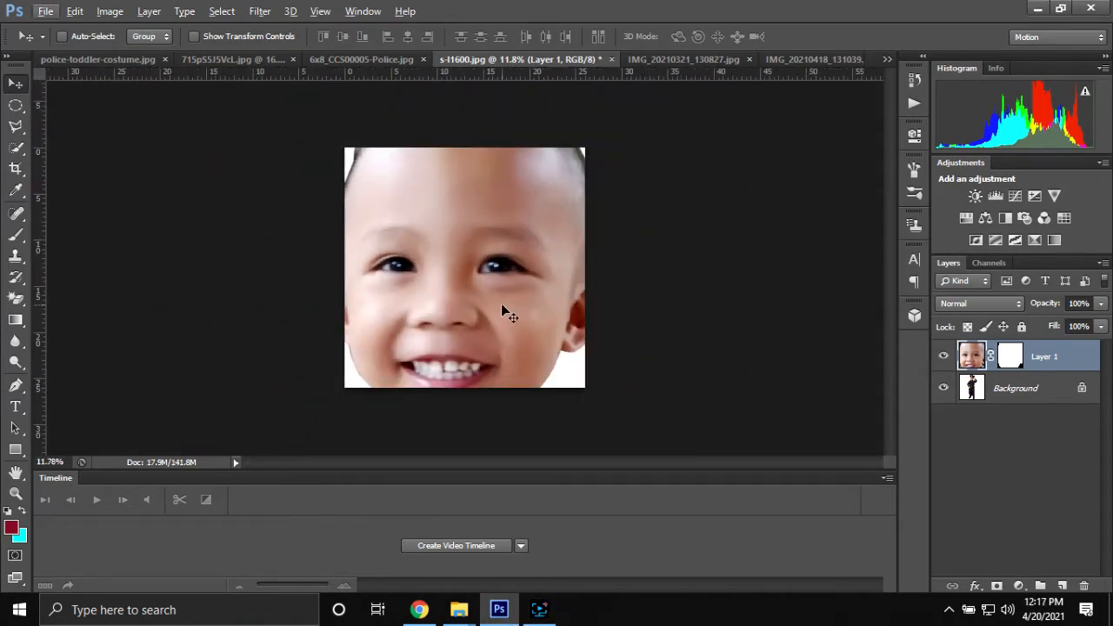
key("ctrl+t")
key("ctrl+0")
left_click_drag(310, 123, 405, 215)
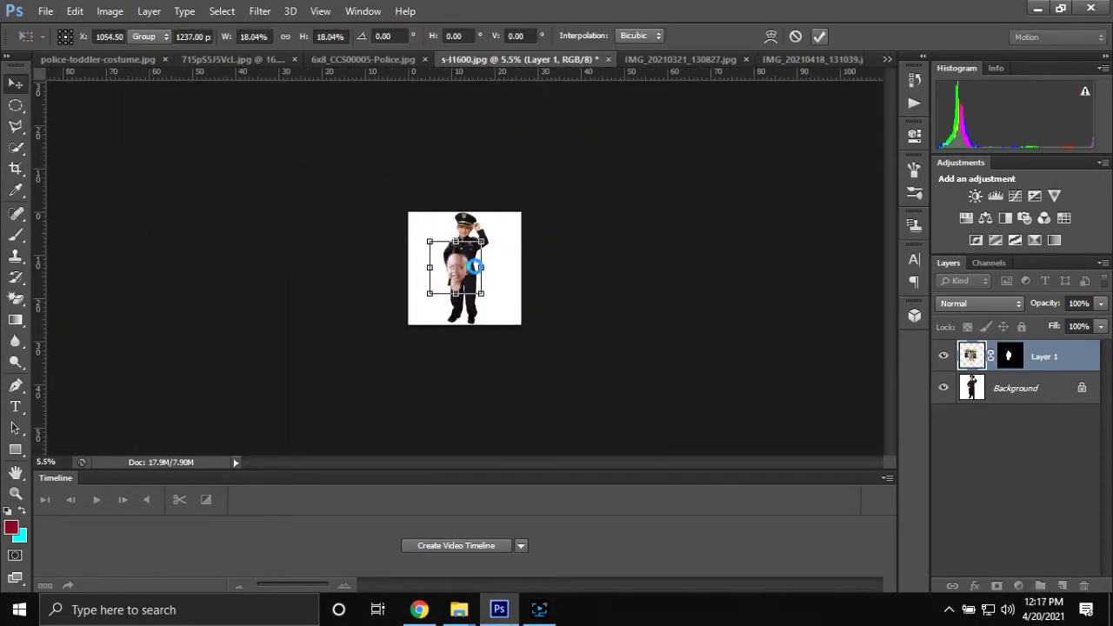
key("Return")
Step: Shrink the head layer further and position it over the costume figure's face
scroll(519, 314, "up", 3)
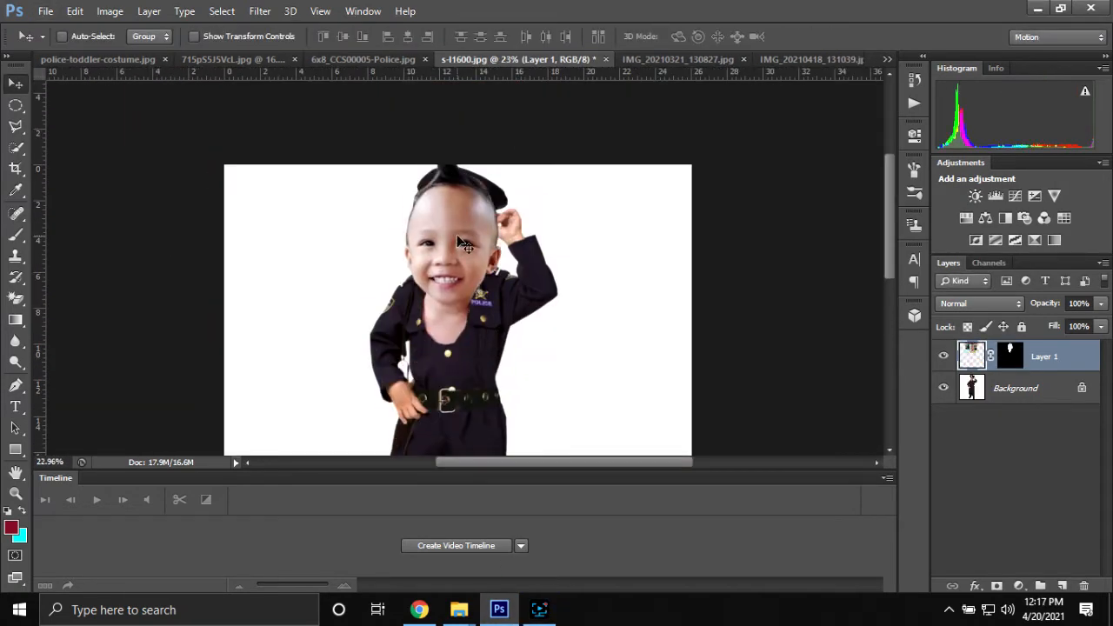
key("ctrl+t")
mouse_move(487, 217)
left_mouse_down()
mouse_move(487, 238)
mouse_move(505, 224)
left_mouse_up()
key("Return")
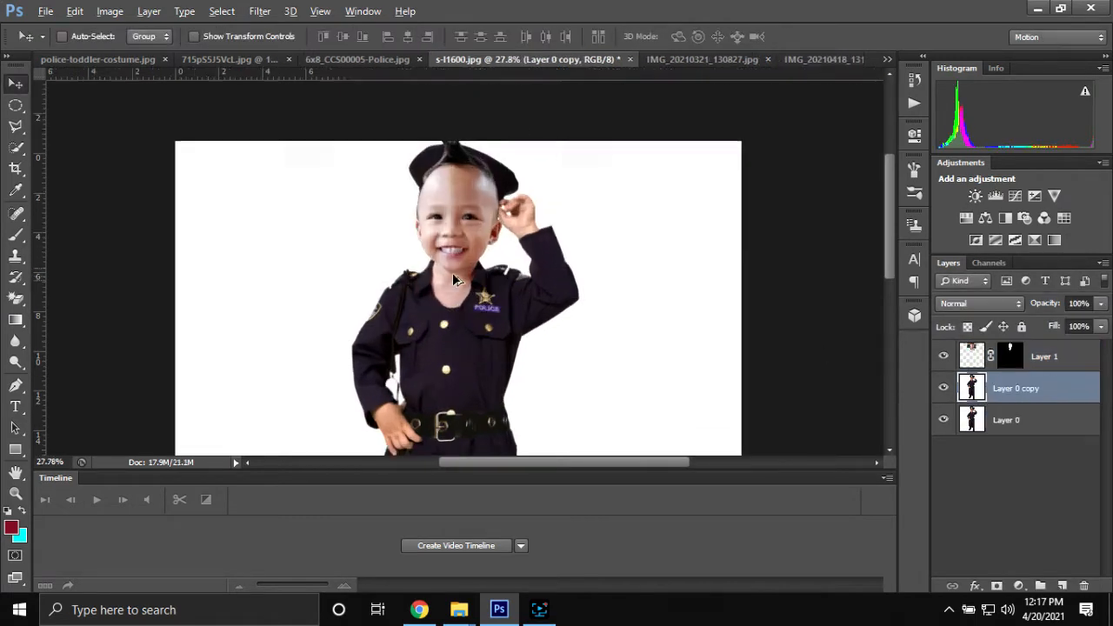
Step: Select the police cap on Layer 0 copy with the Quick Selection tool and copy it to a new layer
scroll(670, 273, "up", 3)
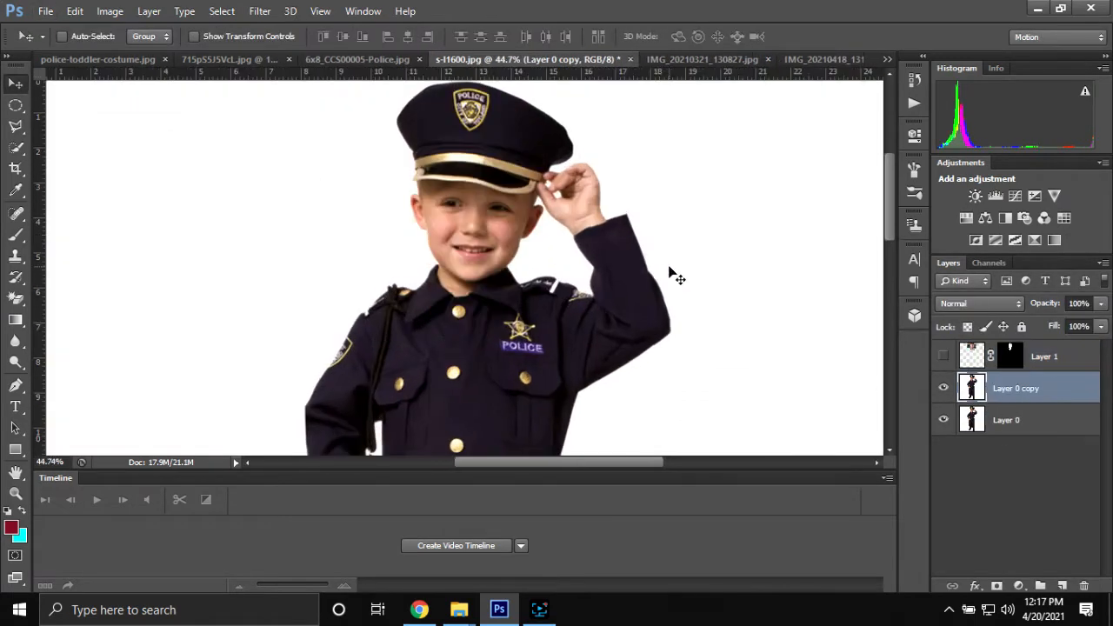
scroll(485, 263, "up", 1)
key("m")
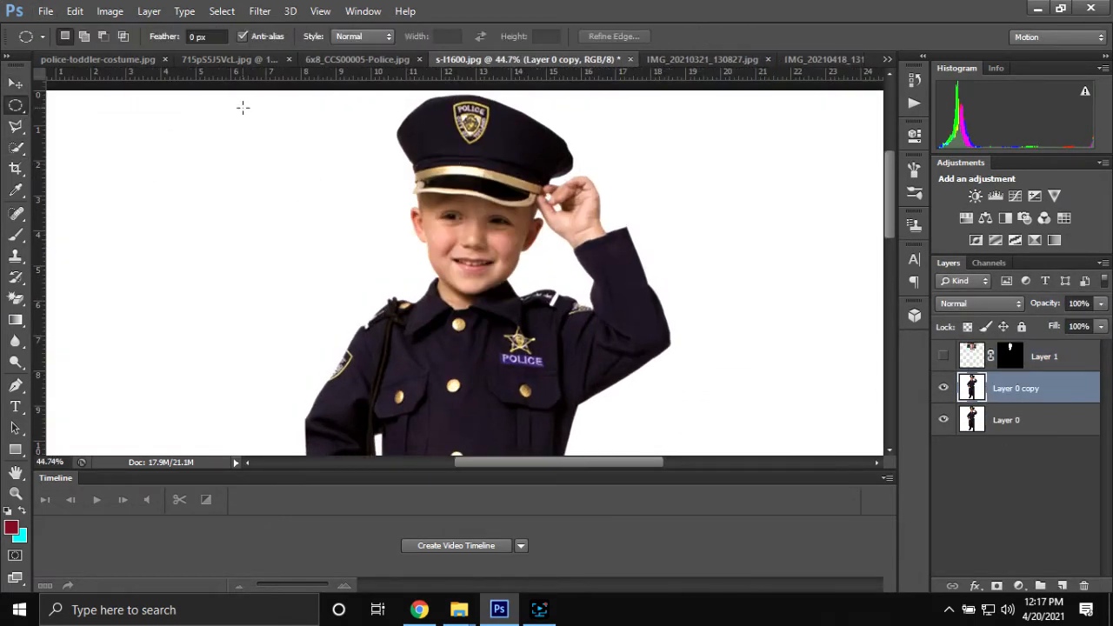
key("w")
mouse_move(459, 139)
left_mouse_down()
mouse_move(461, 166)
mouse_move(515, 185)
left_mouse_up()
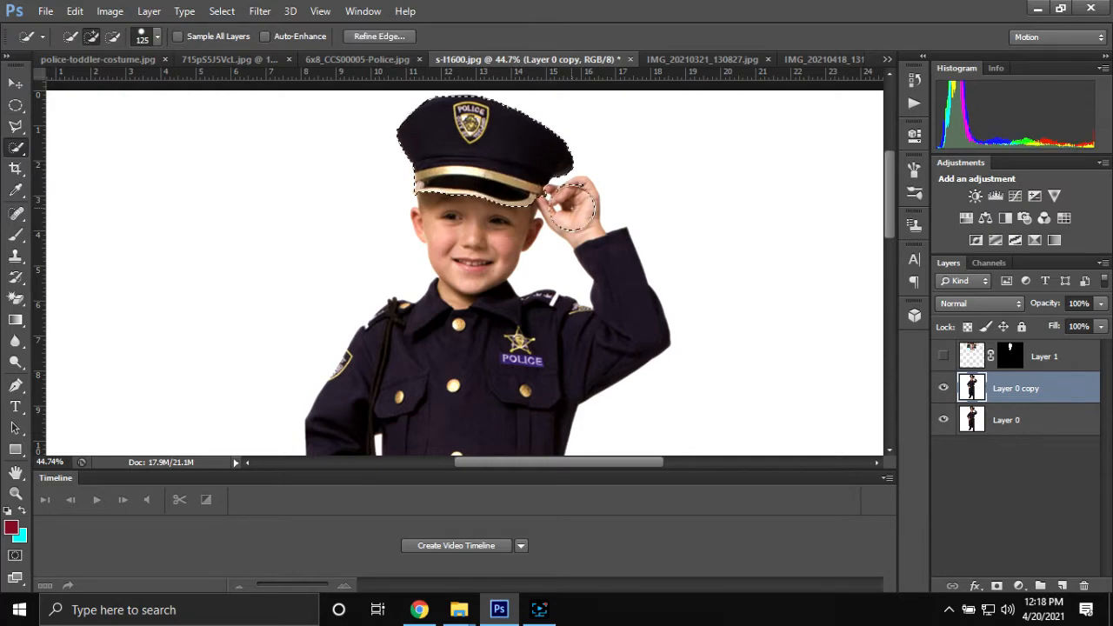
scroll(570, 204, "up", 2)
right_click(576, 219)
left_click(619, 342)
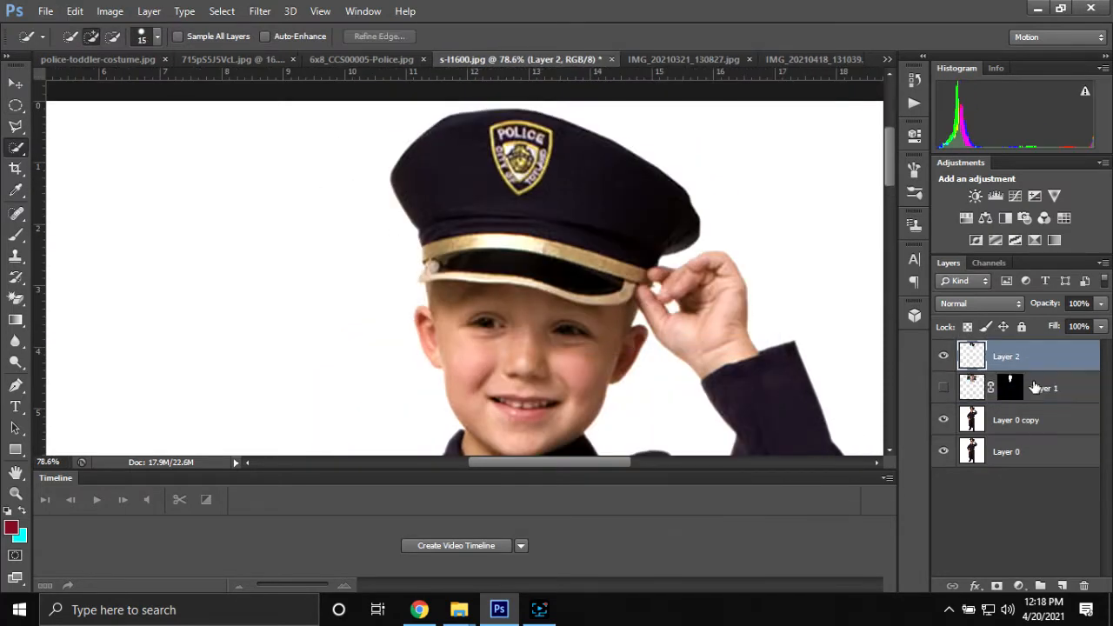
Step: Hide the cap layer and the new head layer, and make Layer 0 copy active
left_click(944, 387)
scroll(464, 260, "down", 2)
left_click(943, 355)
left_click(943, 387)
left_click(1015, 420)
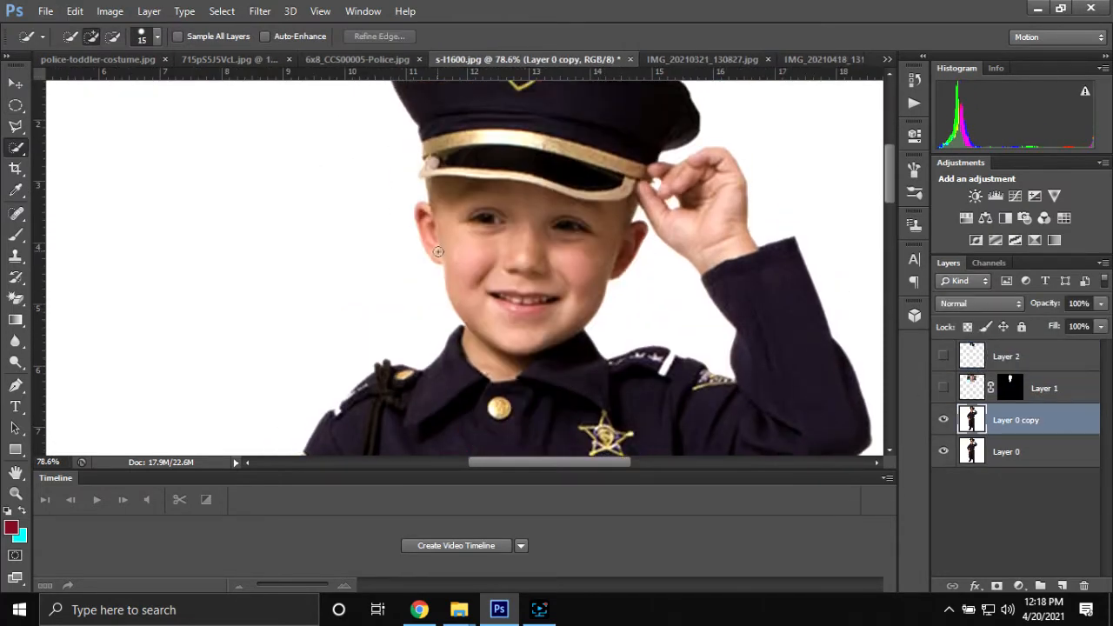
Step: Select the original boy's face, ears and neck with a 100 px Quick Selection brush and copy them to a new layer
left_click_drag(438, 251, 513, 348)
key("bracketright")
key("bracketright")
key("bracketright")
key("bracketright")
key("bracketright")
key("bracketright")
key("bracketright")
key("bracketright")
key("bracketright")
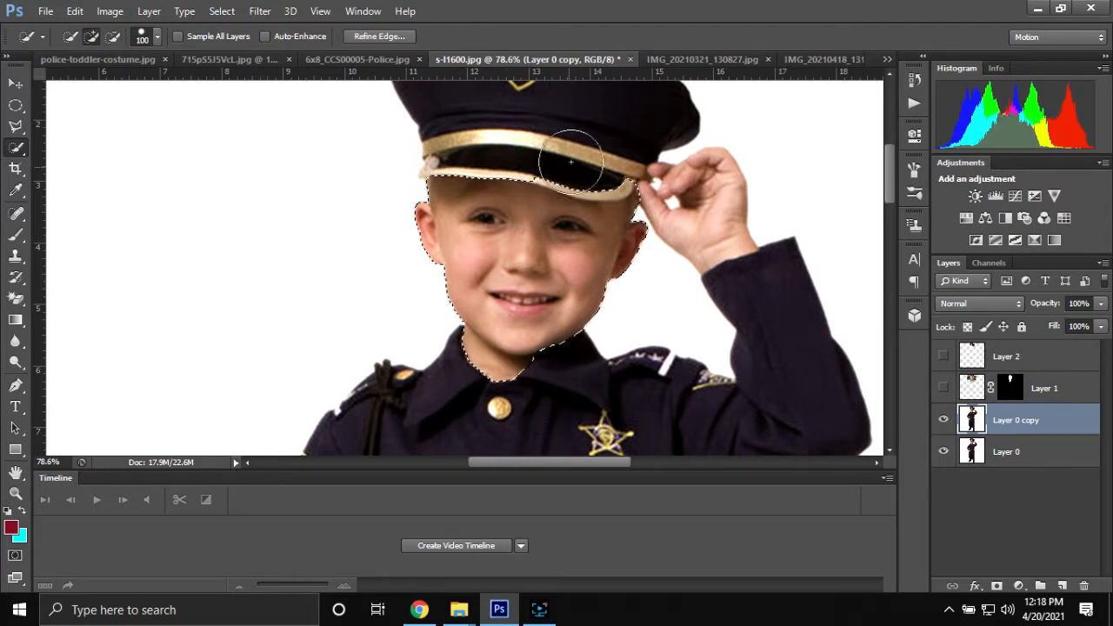
right_click(533, 257)
left_click(556, 395)
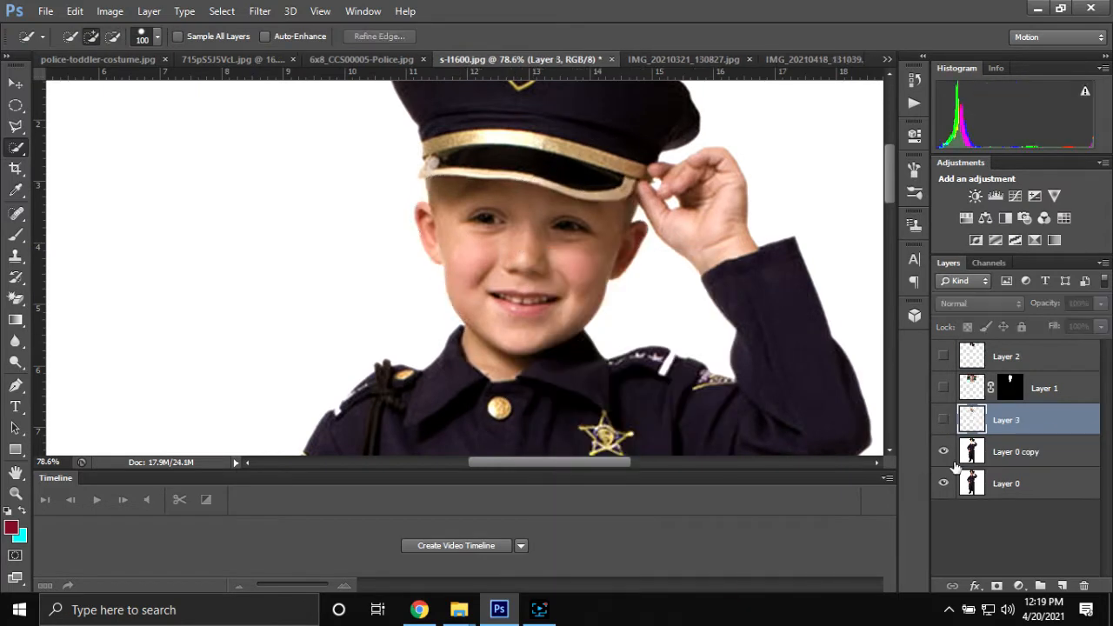
Step: Show the new head on Layer 1, hide Layer 0, and move the cap layer below Layer 0 copy
left_click(943, 420)
left_click(943, 483)
left_click(943, 388)
left_click_drag(1068, 358, 1039, 467)
scroll(775, 380, "up", 3)
left_click(1030, 420)
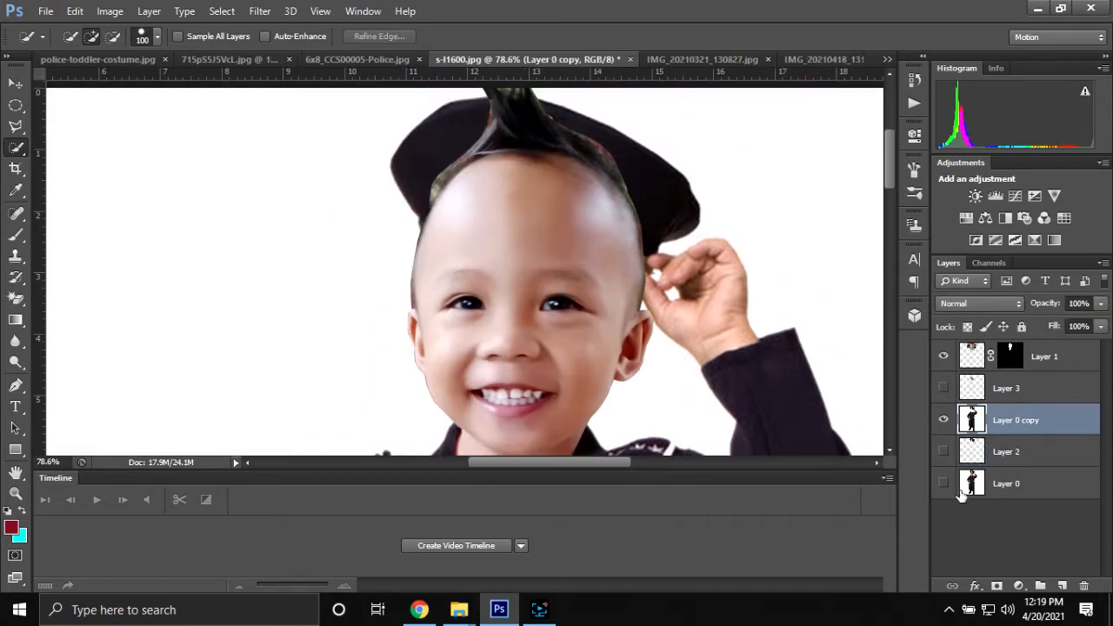
Step: Add a layer mask to Layer 0 copy and paint away the cap around the head with a 175 px brush
left_click(997, 586)
key("b")
left_click(455, 145)
key("ctrl+z")
right_click(457, 146)
left_click_drag(399, 178, 597, 224)
Step: Show Layer 0, stack Layer 0 copy and the cap layer above the new head, and delete the copied face layer
left_click(1040, 399)
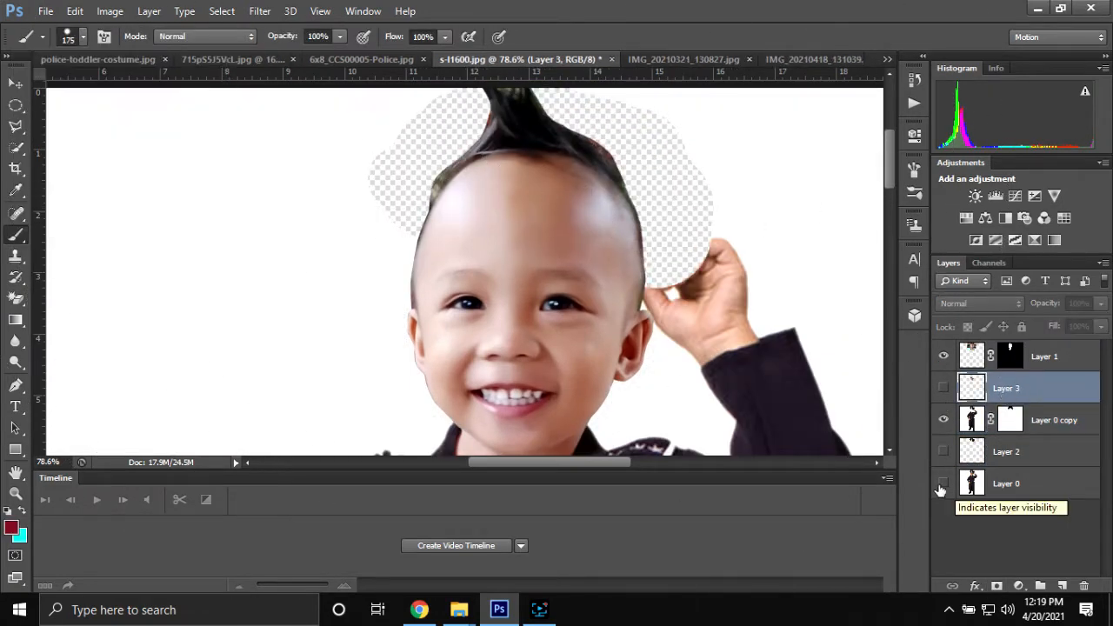
left_click(943, 483)
left_click_drag(1039, 388, 1039, 406)
left_click_drag(1057, 458, 923, 431)
left_click(1008, 388)
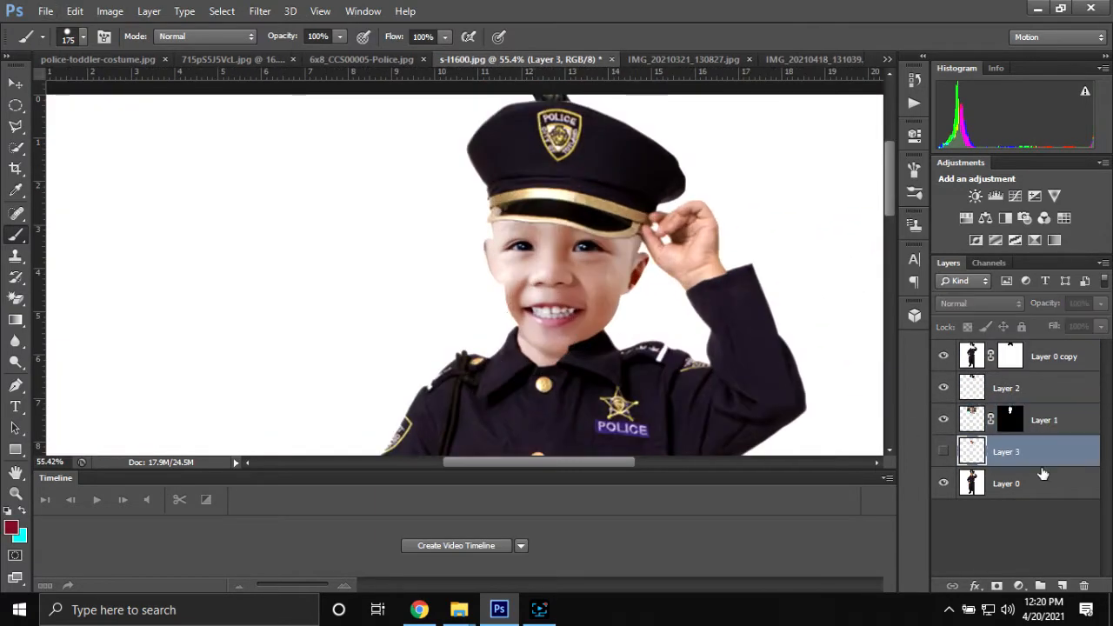
key("Delete")
Step: Remove the white background from Layer 0 and Layer 0 copy with the Magic Eraser, and switch to the regular Eraser
left_click(1043, 388)
key("shift+e")
left_click(1050, 452)
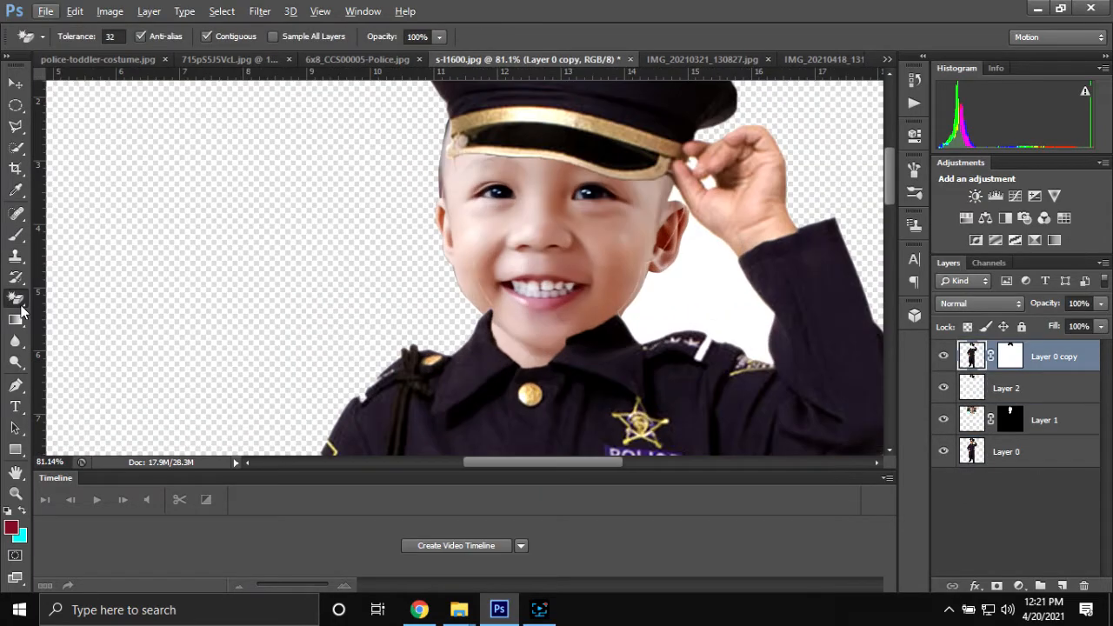
key("shift+e")
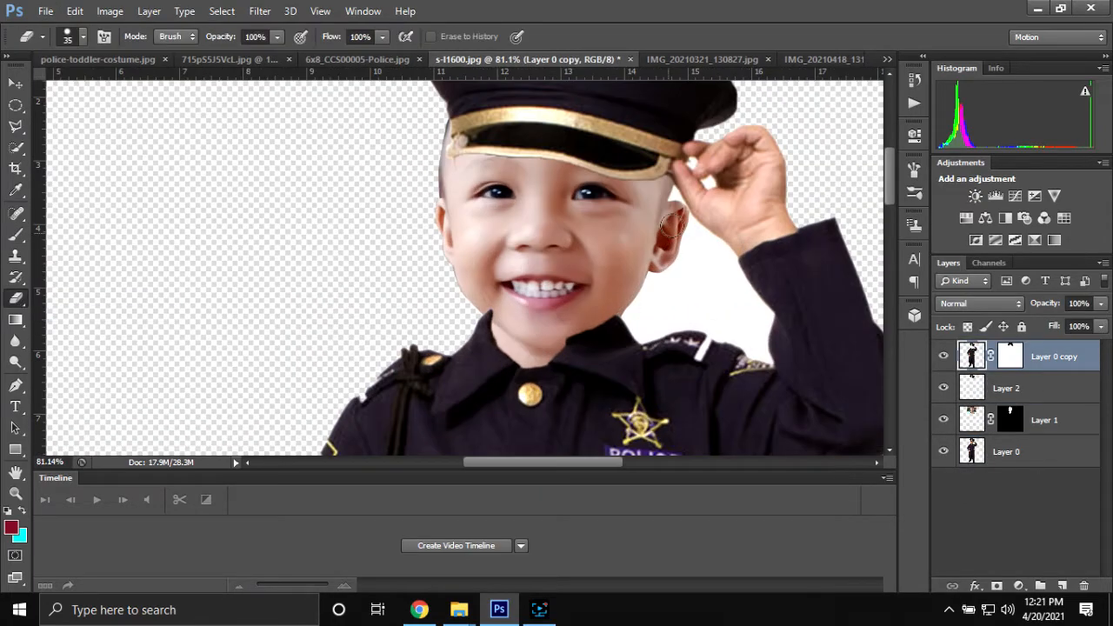
scroll(601, 305, "down", 5)
scroll(602, 305, "up", 3)
Step: Scale the head on Layer 1 down slightly, and tilt and reposition it to fit between the cap and collar
left_click(972, 420)
key("ctrl+t")
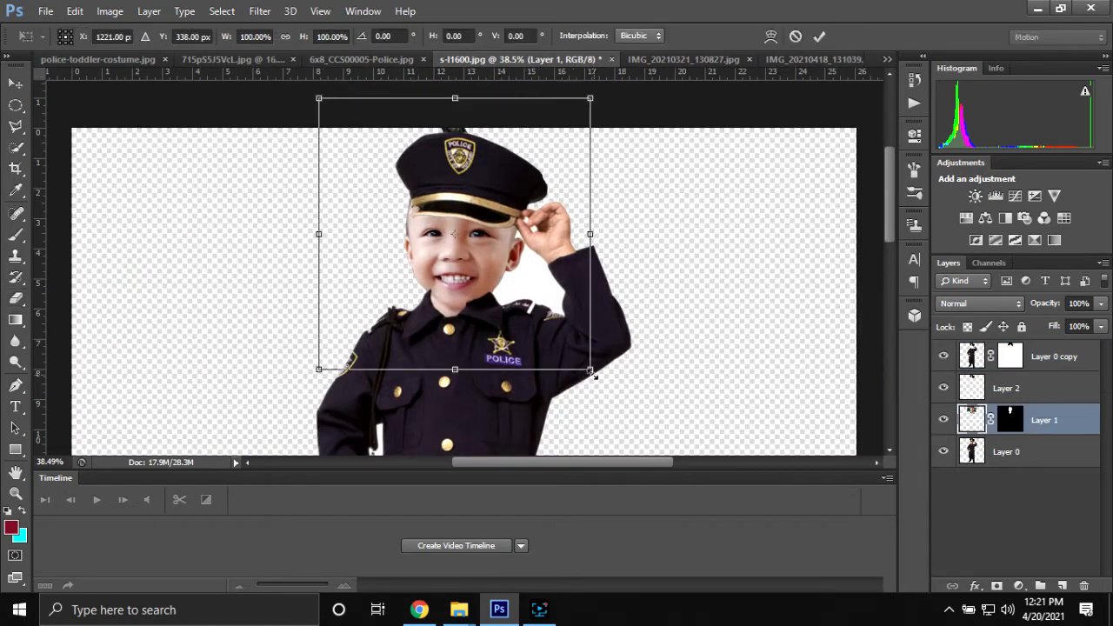
left_click_drag(591, 370, 568, 346)
left_click_drag(487, 261, 498, 282)
left_click_drag(601, 100, 608, 106)
left_click_drag(495, 263, 500, 252)
left_click_drag(573, 358, 575, 360)
key("Return")
scroll(455, 208, "up", 2)
Step: Erase leftover white on Layer 0 between the head and the raised arm
left_click(1033, 452)
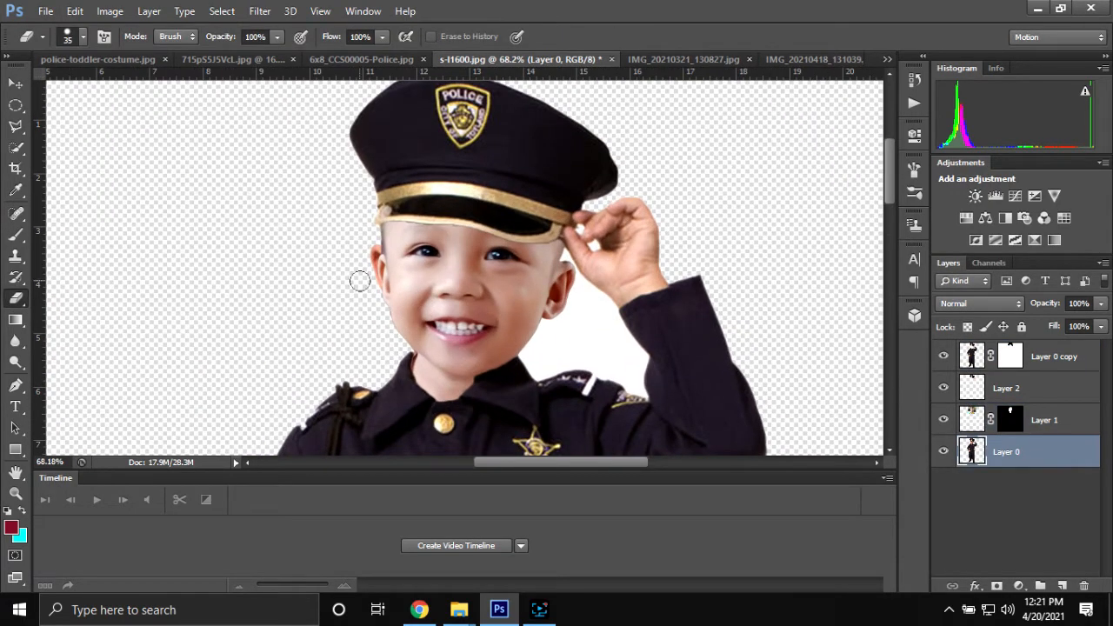
left_click(584, 360)
scroll(401, 406, "up", 3)
Step: Refine Layer 1's mask with Smart Radius, Smooth 12 and Decontaminate Colors 50%, output to a new layer with layer mask
left_click(1019, 423)
scroll(566, 220, "down", 6)
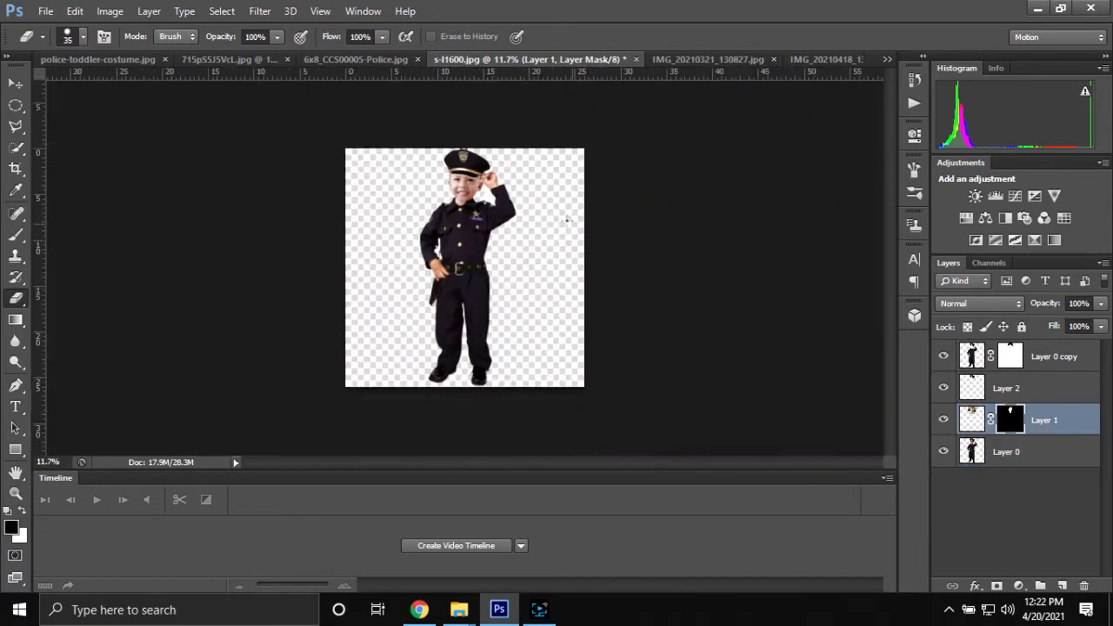
scroll(566, 221, "up", 5)
key("ctrl+alt+r")
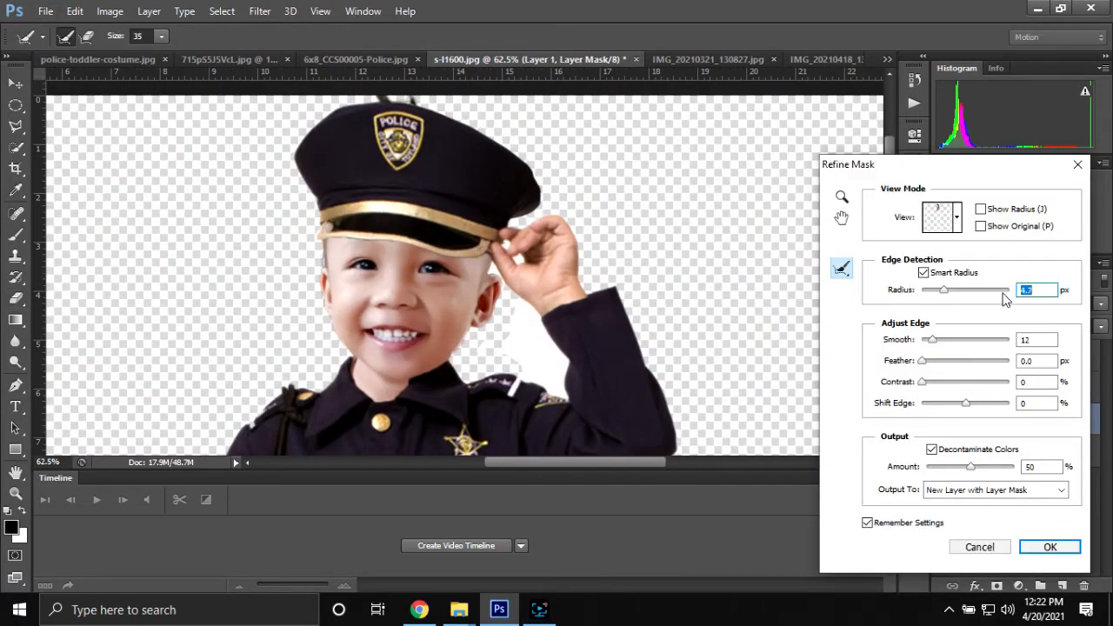
left_click(1050, 547)
scroll(527, 325, "up", 4)
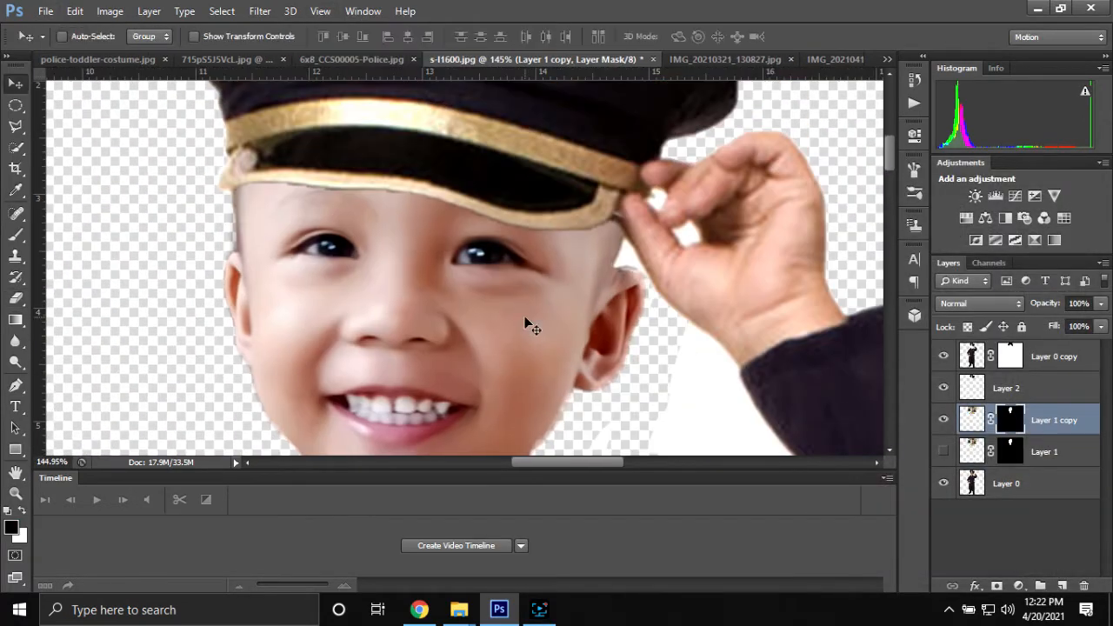
Step: Paint on Layer 0 copy's mask with a 10 px brush to clean the collar edge beneath the chin
scroll(524, 322, "down", 2)
scroll(496, 308, "down", 10)
scroll(497, 363, "up", 1)
left_click(1007, 483)
scroll(513, 232, "up", 5)
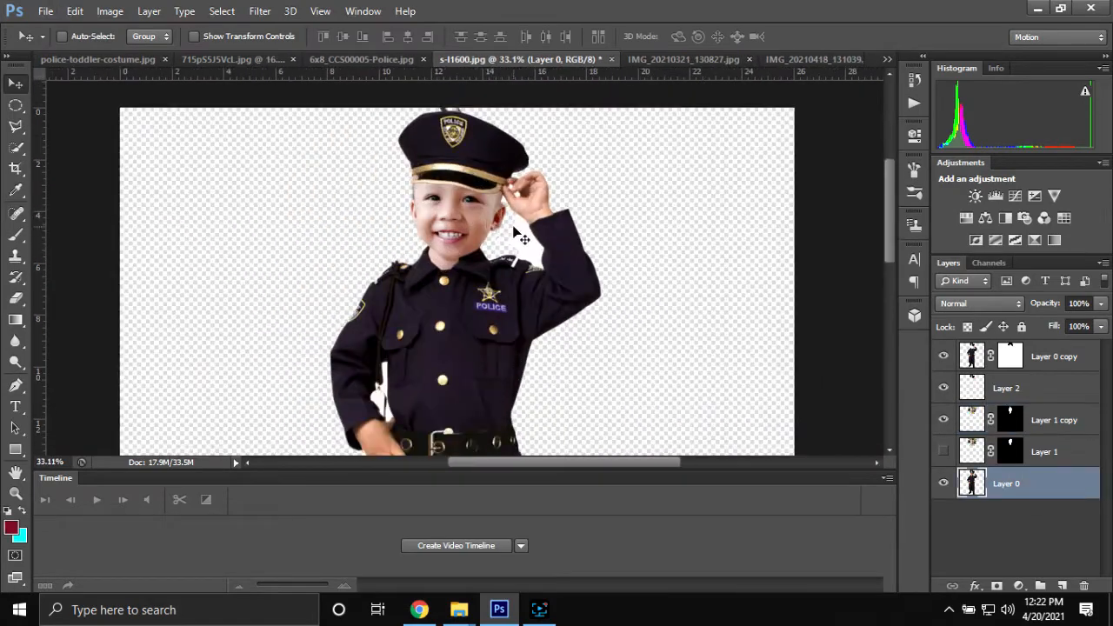
scroll(520, 235, "up", 6)
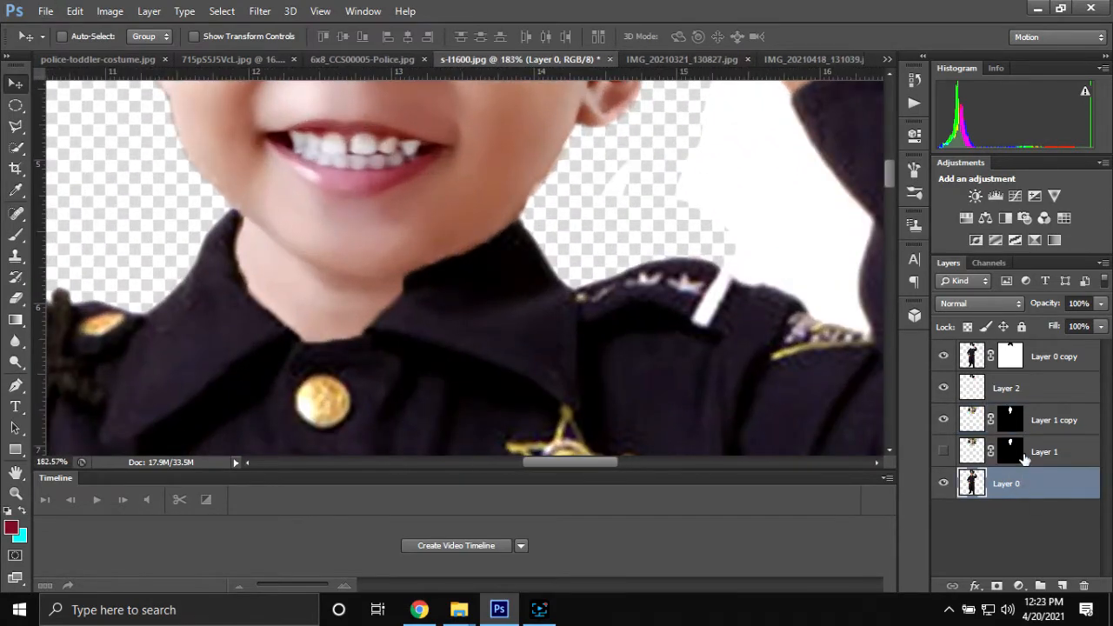
left_click(1043, 358)
key("b")
left_click(83, 36)
type("10")
key("Return")
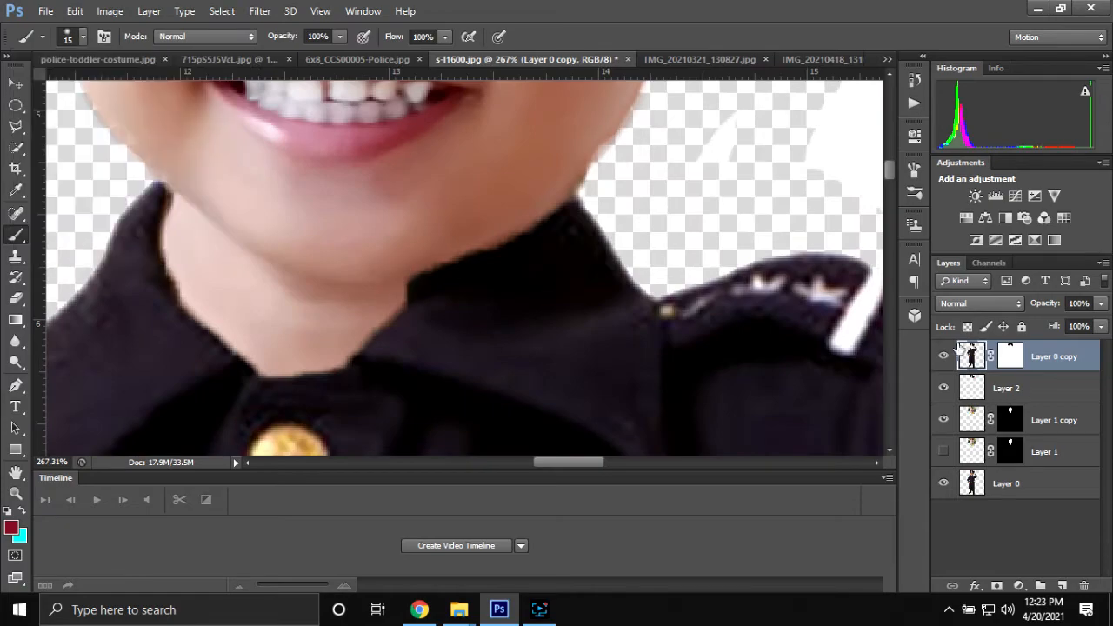
left_click(1009, 356)
scroll(408, 304, "up", 4)
left_click_drag(389, 288, 389, 354)
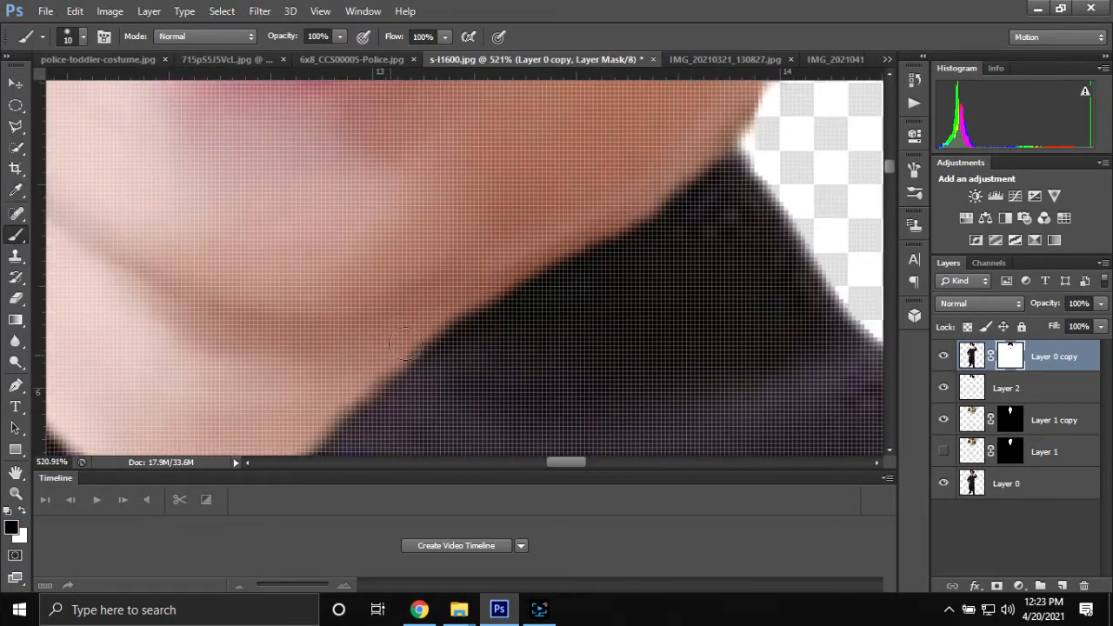
scroll(488, 288, "down", 10)
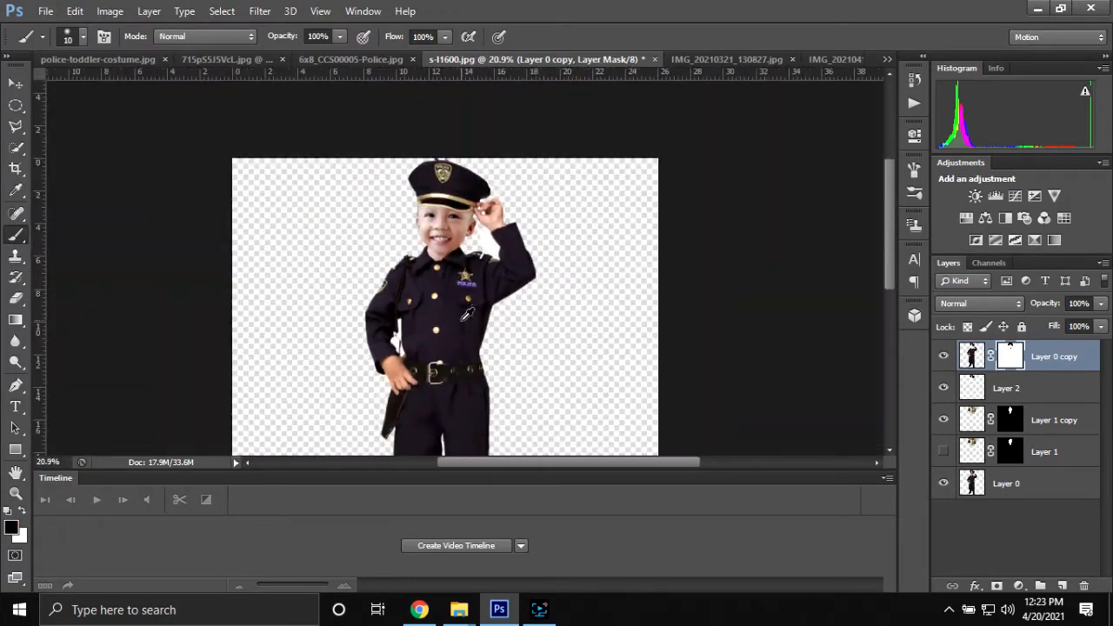
Step: Clear the remaining white patches on Layer 0 around the raised hand and arm with the Magic Eraser
scroll(530, 266, "down", 2)
scroll(522, 252, "up", 6)
key("ctrl+2")
left_click(17, 299)
left_click(97, 326)
left_click(1006, 483)
scroll(647, 247, "up", 5)
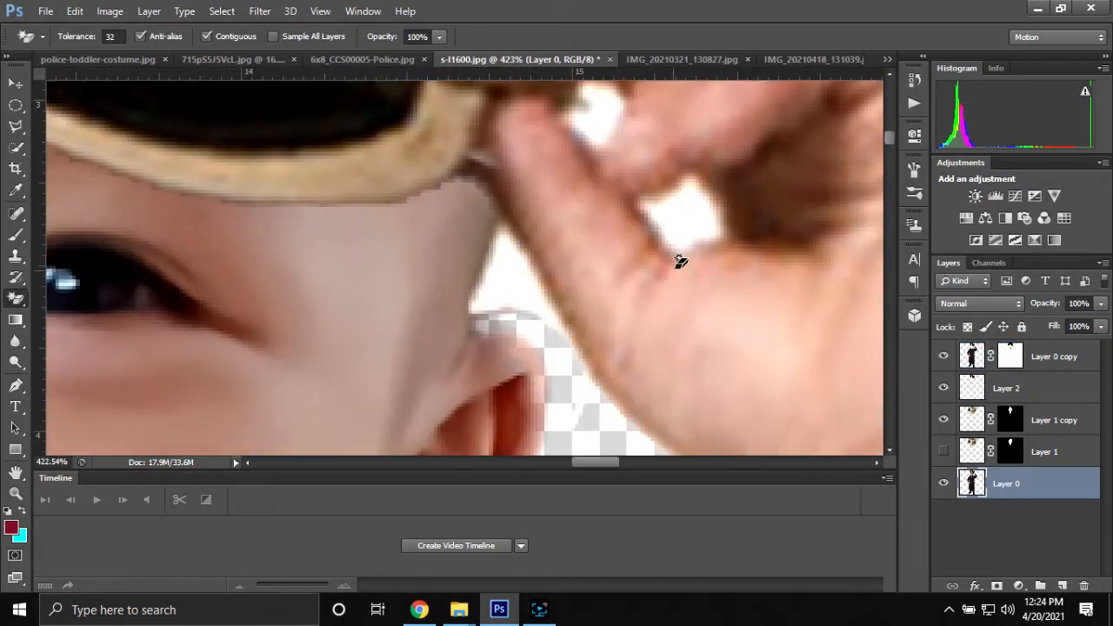
left_click(972, 357)
key("ctrl+z")
scroll(514, 360, "down", 9)
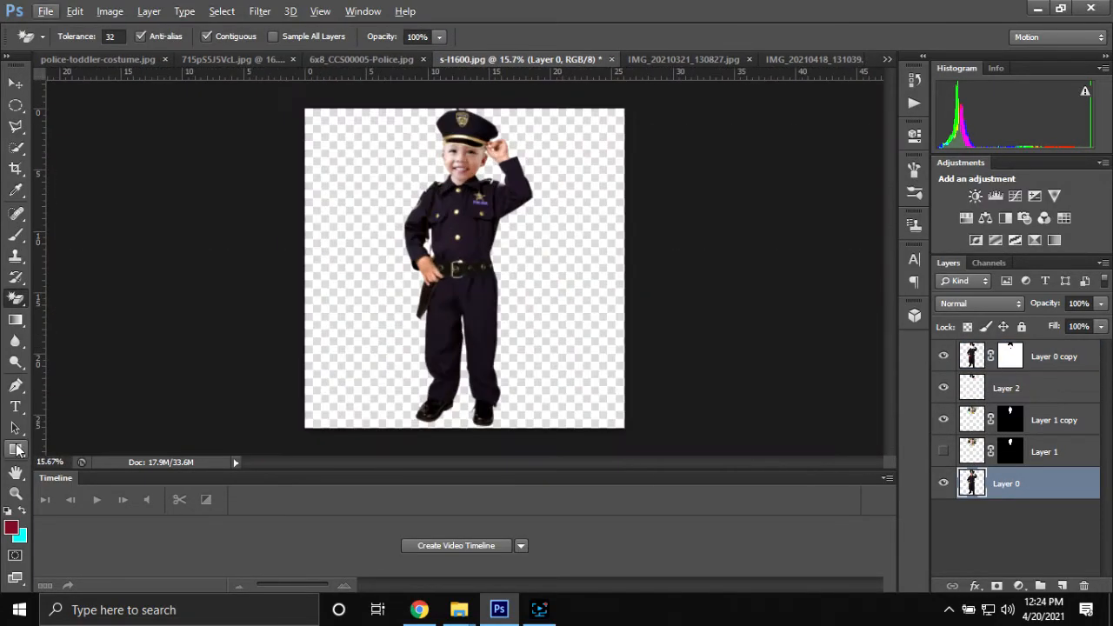
Step: Draw a white-filled rectangle of about 2954 × 2731 px covering the whole canvas, directly above Layer 0
left_click(16, 449)
left_click(139, 37)
left_click(76, 135)
left_click_drag(279, 94, 663, 448)
scroll(495, 278, "up", 5)
scroll(499, 297, "down", 5)
Step: Create a folder named Edited while saving the document under a new location, and open the file format choices
key("ctrl+shift+s")
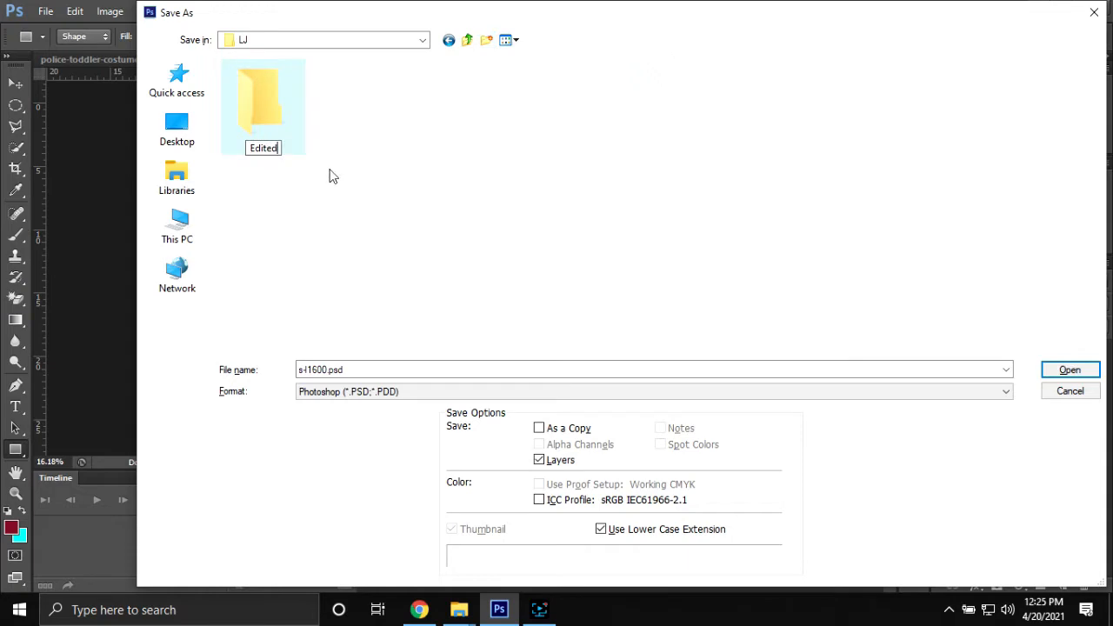
key("Return")
left_click(652, 391)
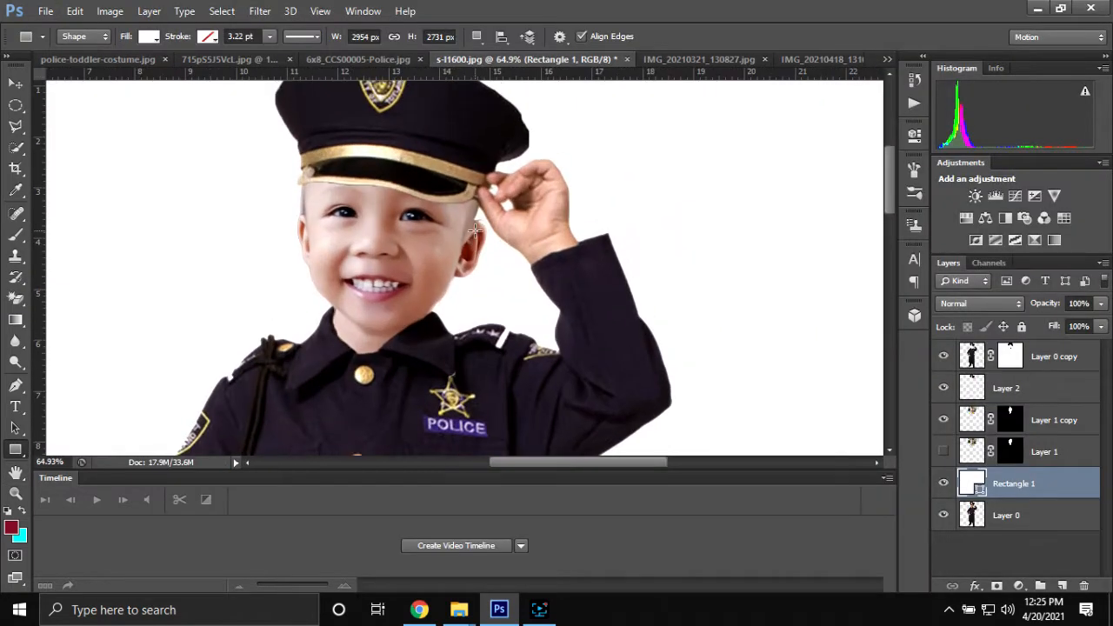
Step: Add a Hue/Saturation adjustment layer above Layer 1 copy and adjust the face's colour
left_click(1032, 417)
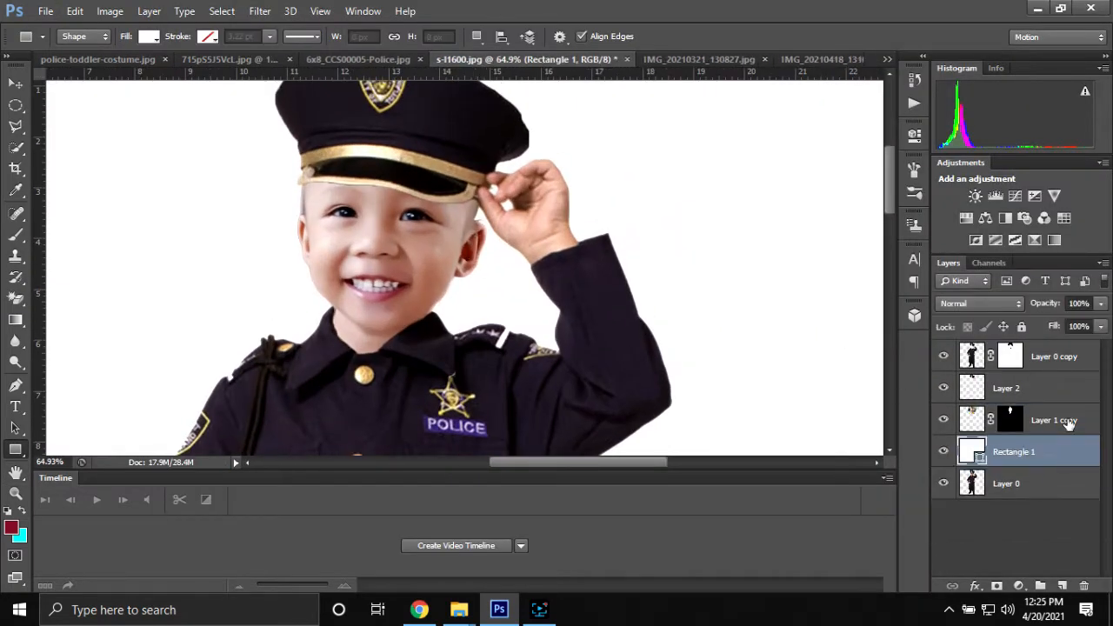
left_click(1018, 585)
left_click(972, 384)
left_click(860, 253)
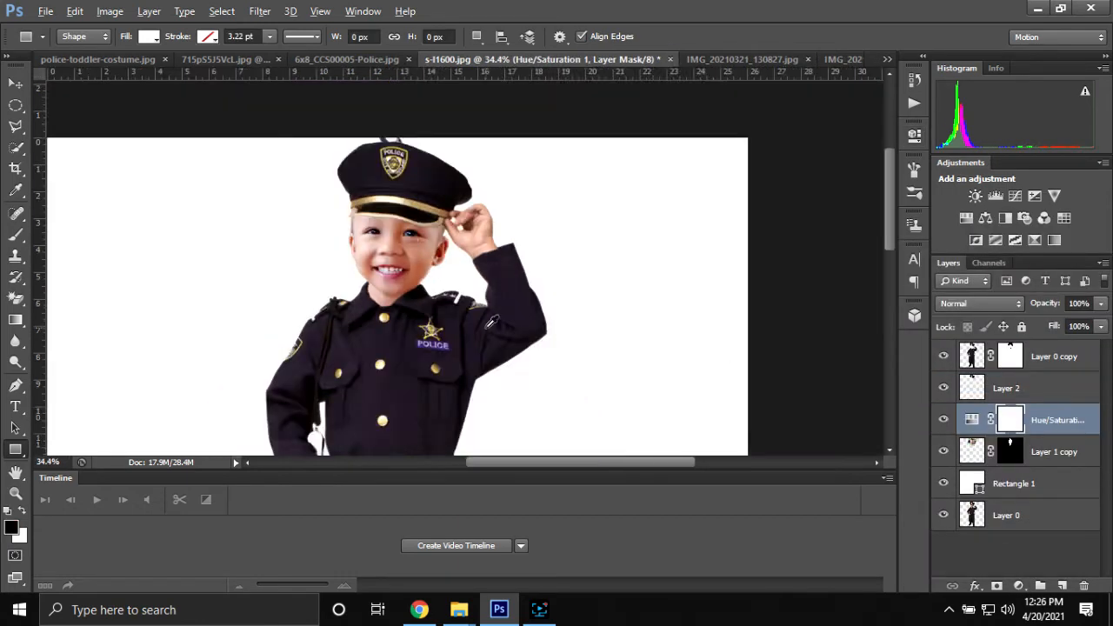
Step: Save a JPEG copy of the finished composite in the Edited folder at Maximum quality, level 10
key("ctrl+shift+s")
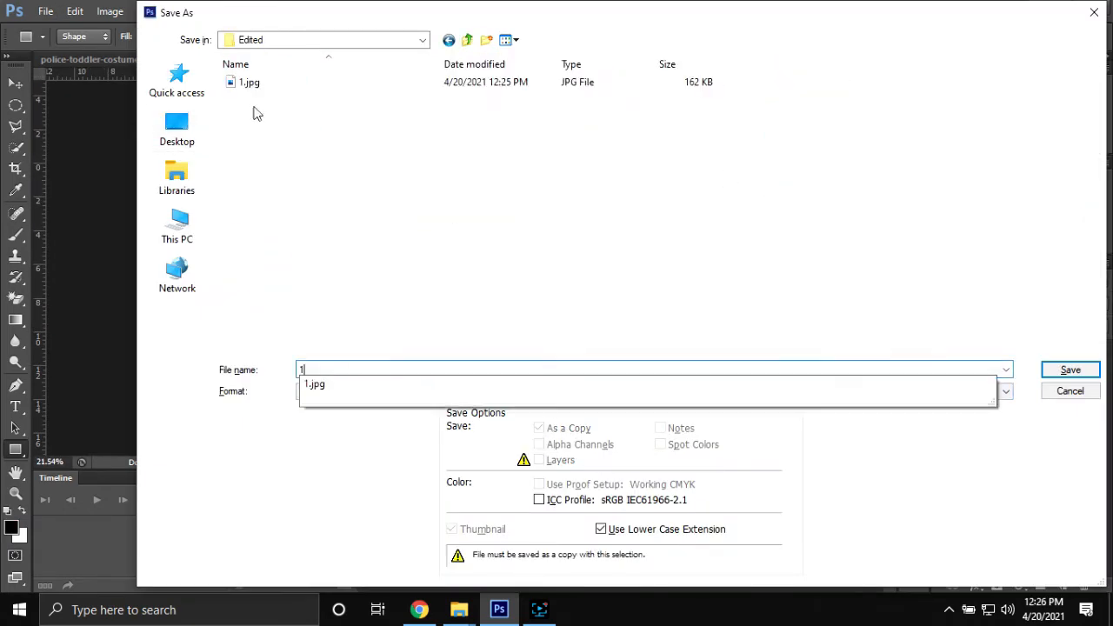
left_click(444, 217)
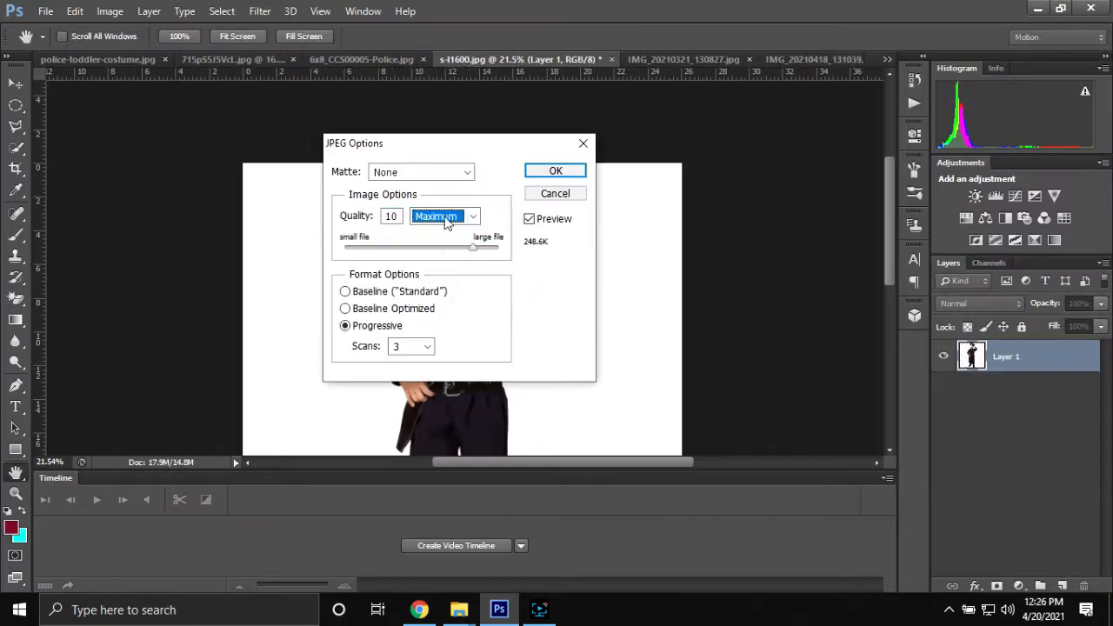
left_click(541, 171)
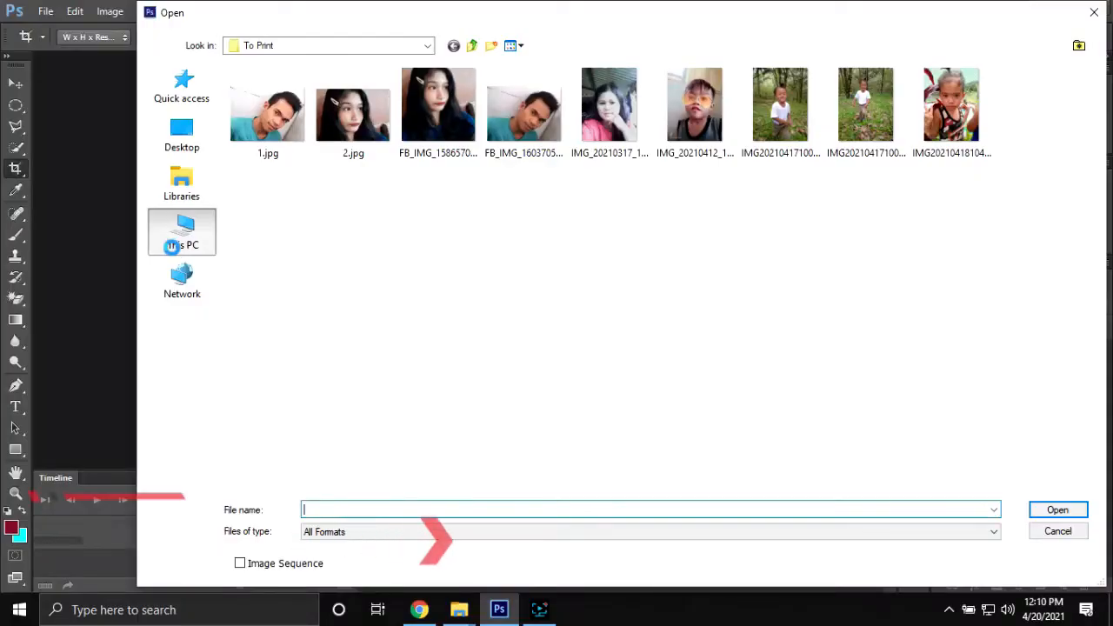
Step: Open the four police costume images from Downloads: police-toddler-costume.jpg, 715pS5J5VcL.jpg, 6x8_CCS00005-Police.jpg and s-l1600.jpg
left_click(171, 246)
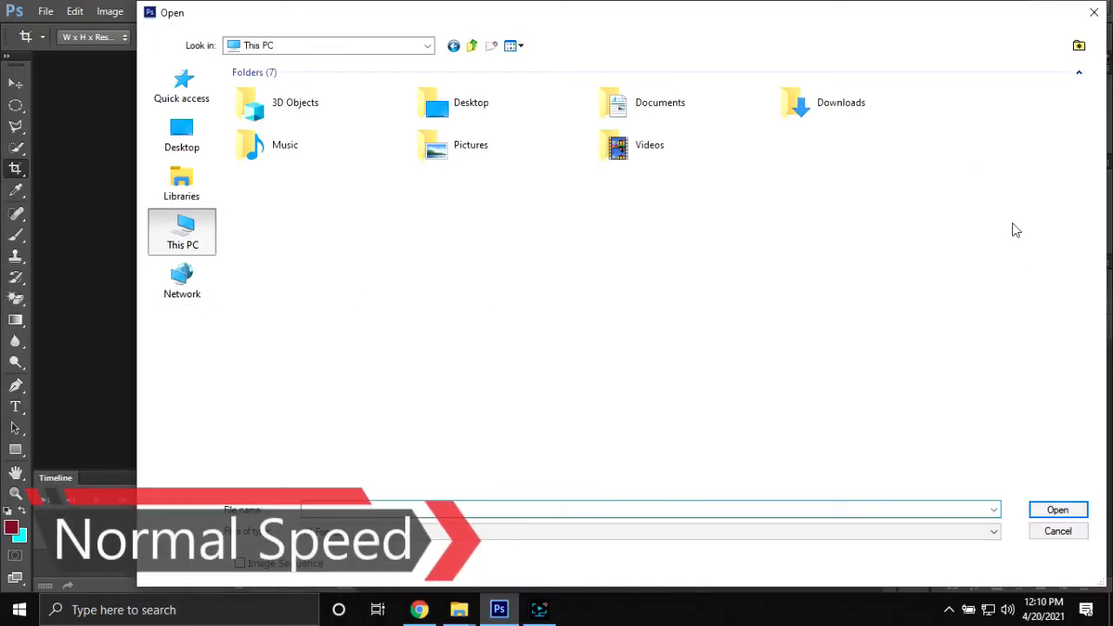
double_click(841, 103)
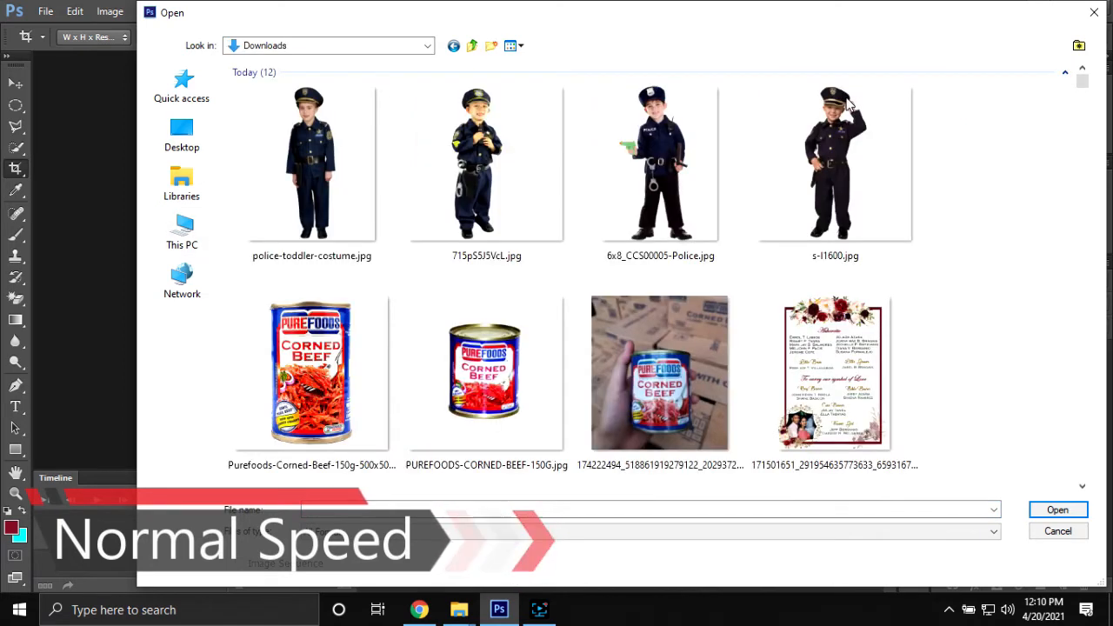
left_click(875, 198)
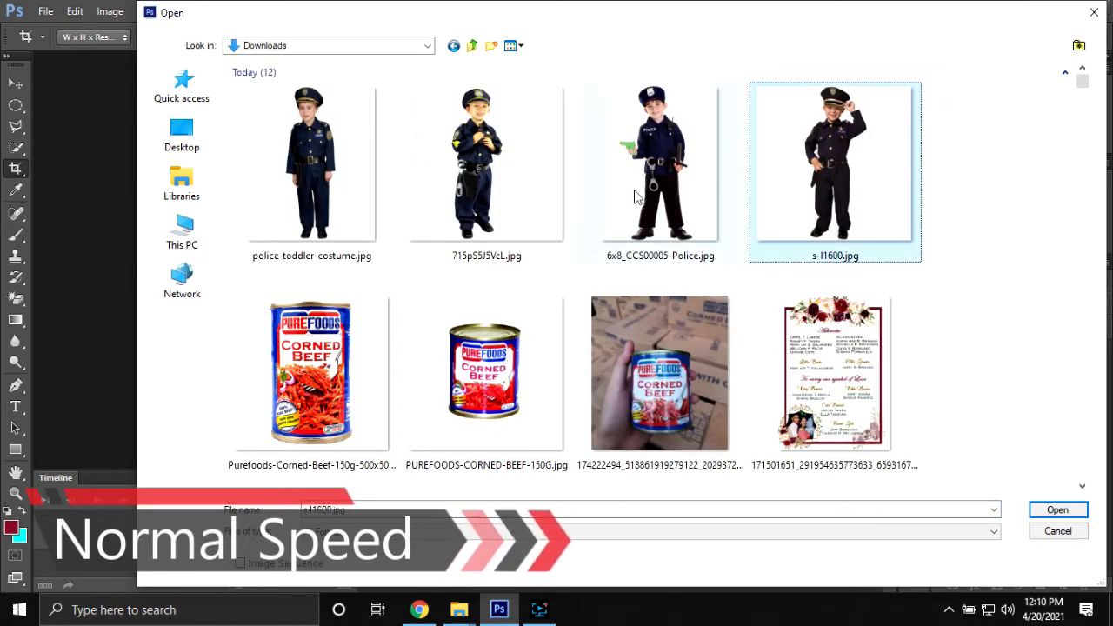
left_click(661, 174, "shift")
left_click(534, 194, "shift")
left_click(365, 189, "shift")
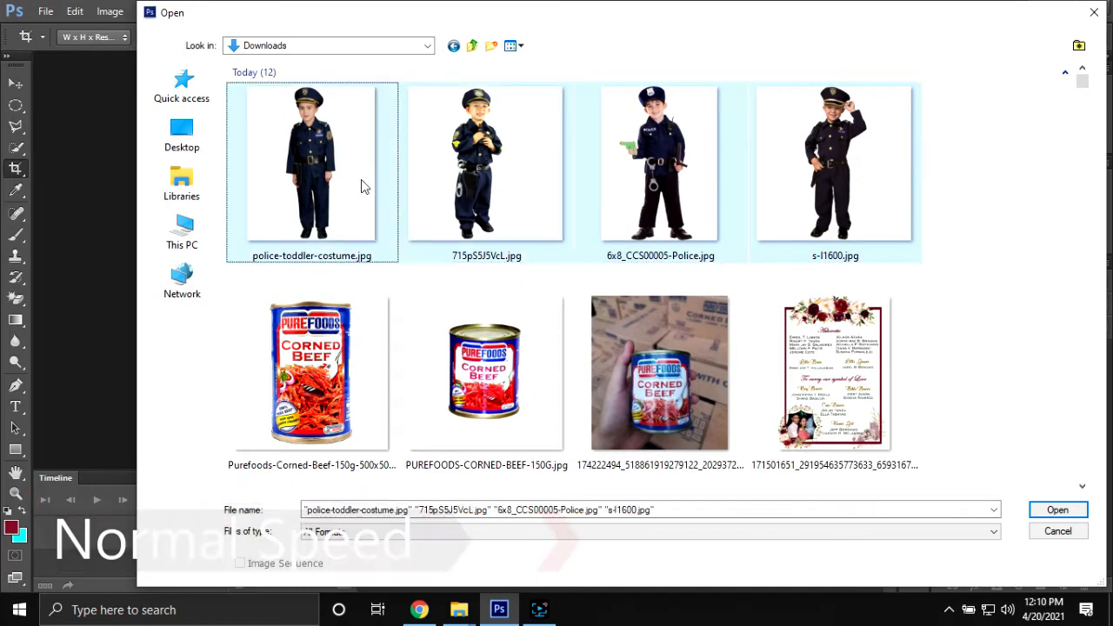
left_click(1038, 509)
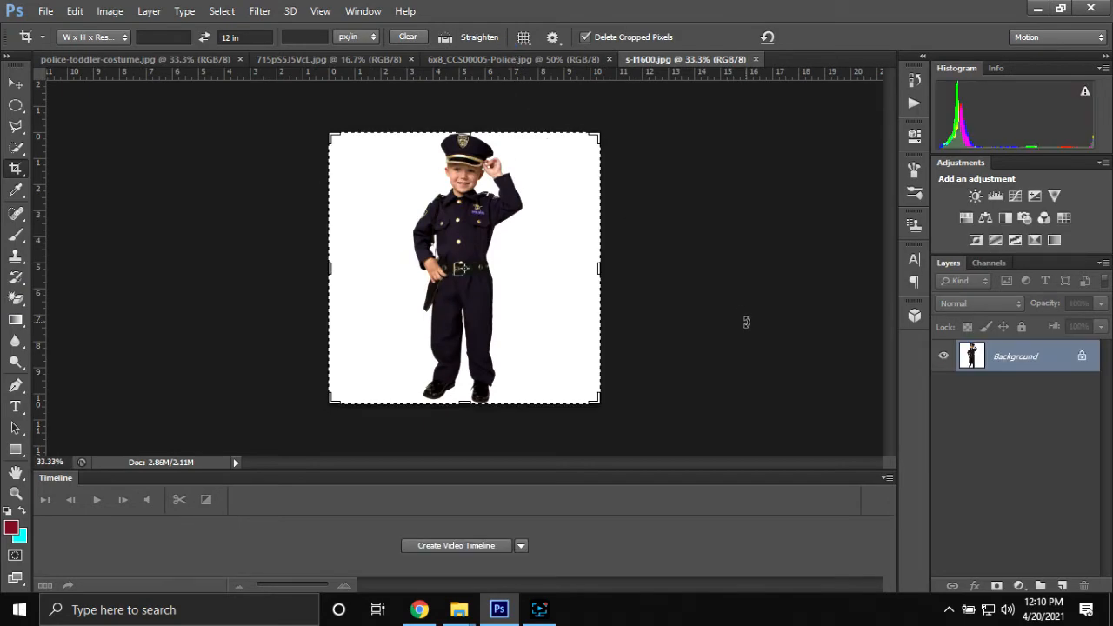
Step: Open the child photos IMG_20210321_130827.jpg and IMG_20210418_131039.jpg from the LJ folder
key("ctrl+o")
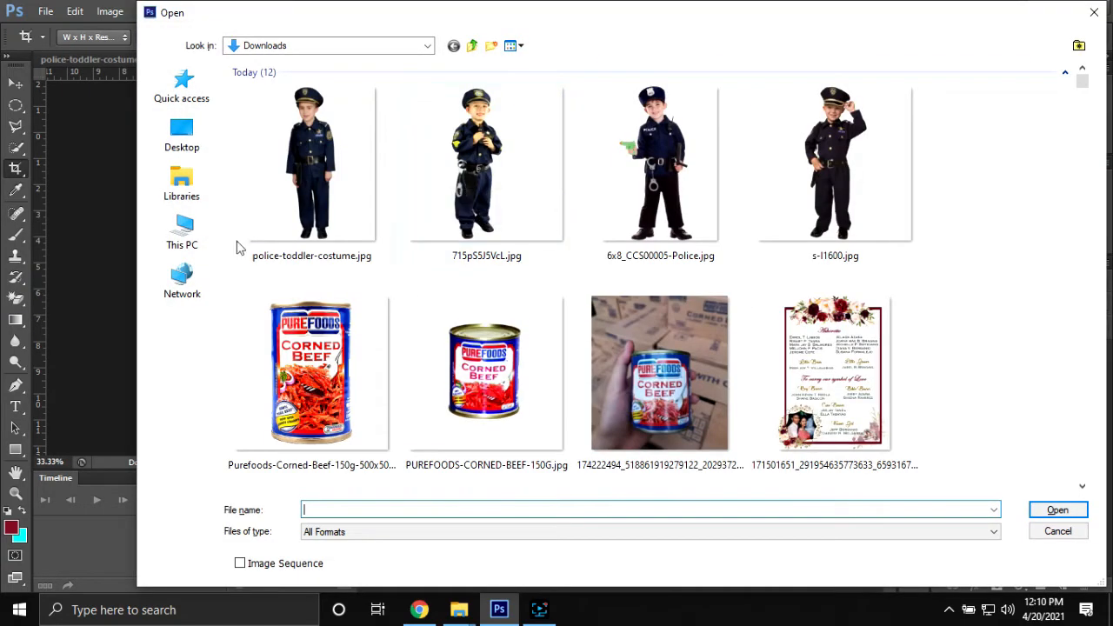
left_click(181, 246)
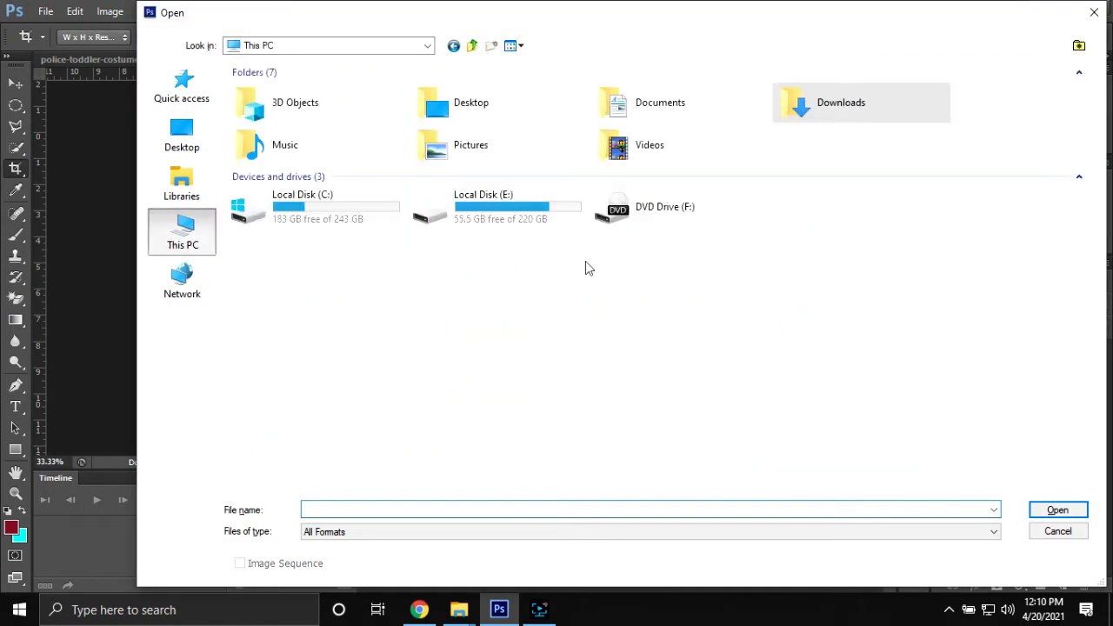
double_click(444, 118)
double_click(736, 174)
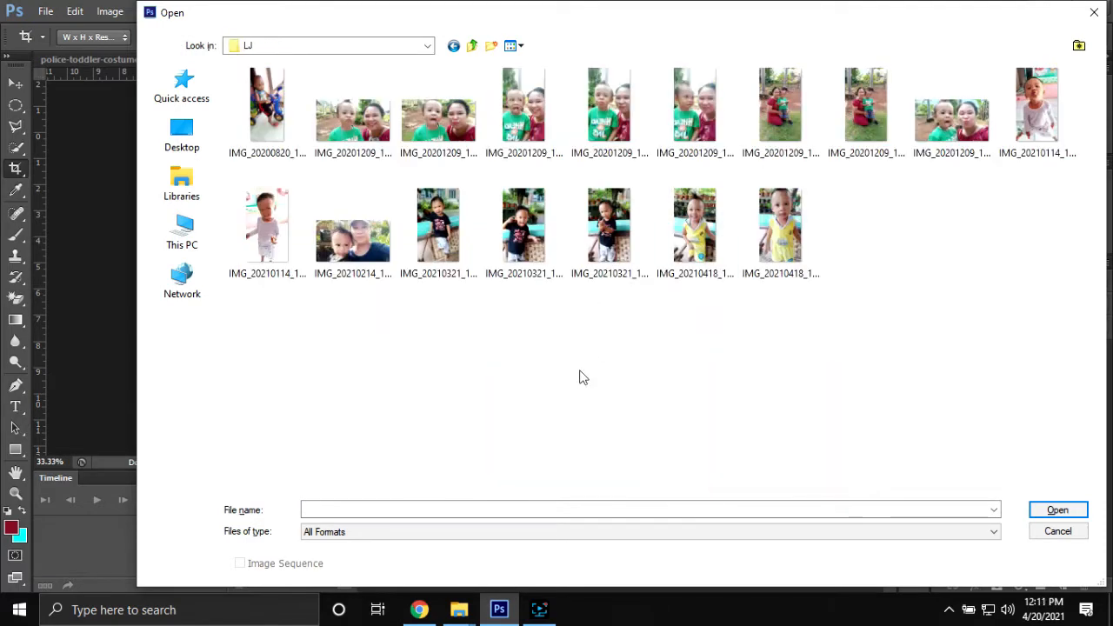
scroll(769, 391, "up", 5, "ctrl")
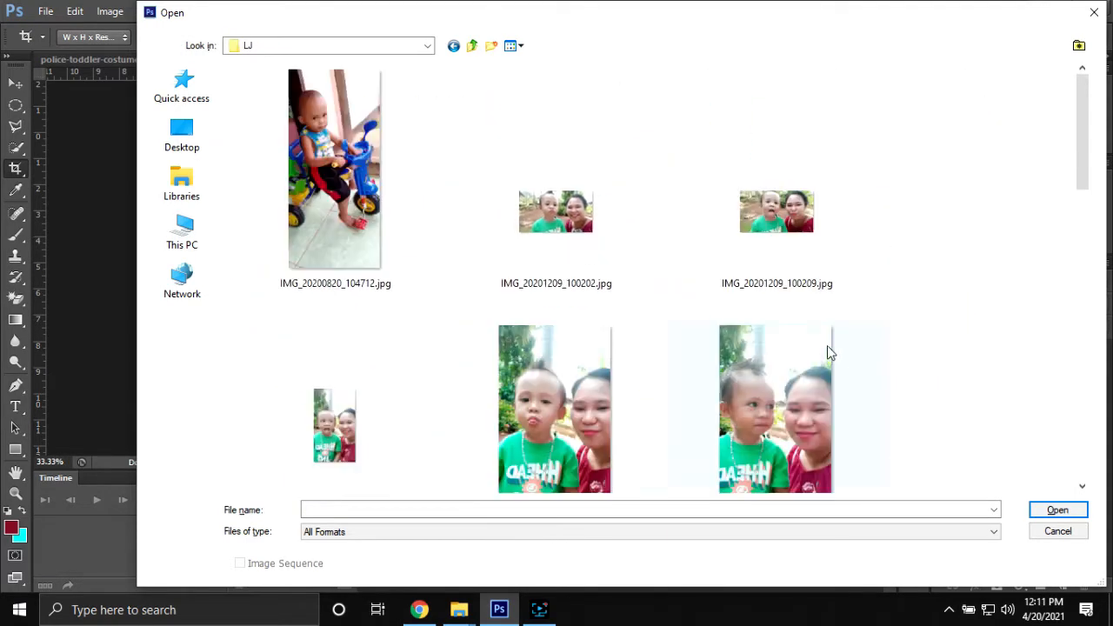
left_click_drag(1081, 168, 1040, 467)
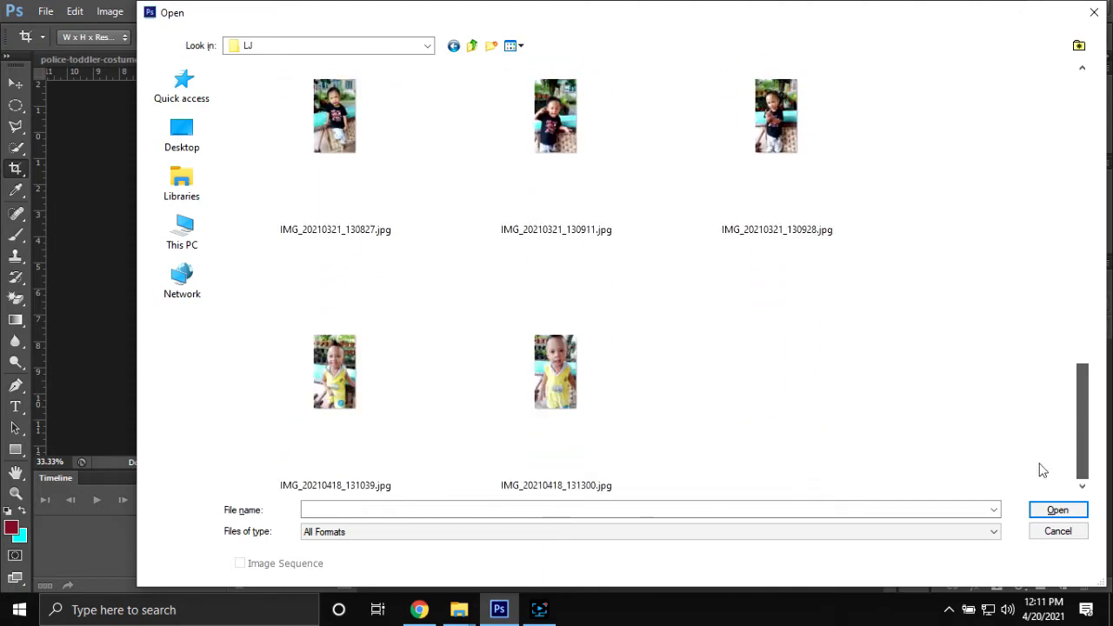
left_click(309, 372)
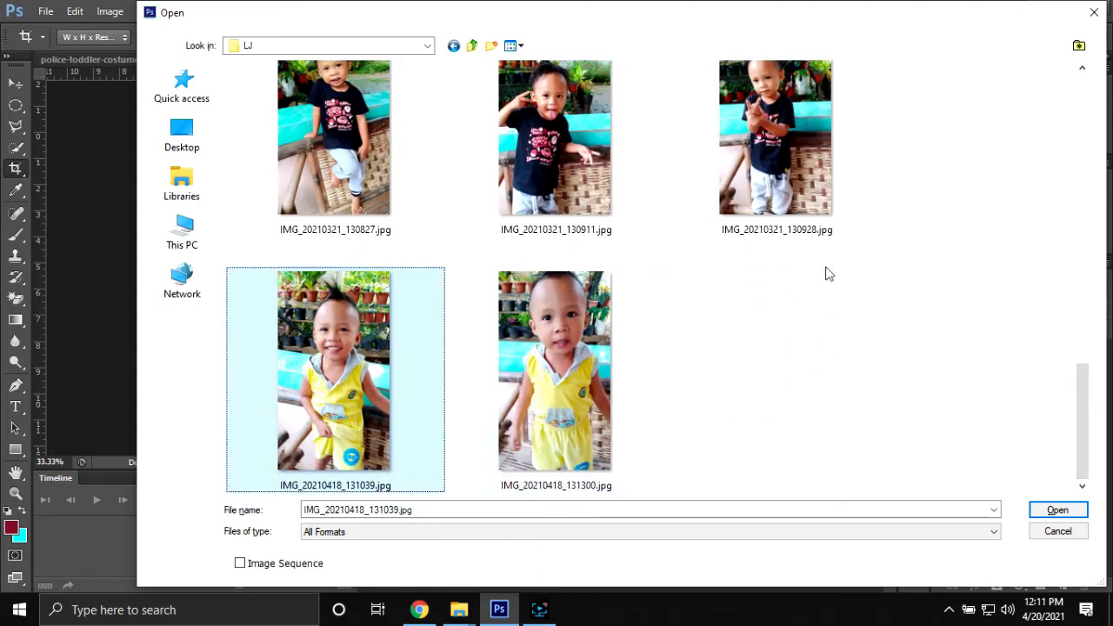
scroll(608, 374, "up", 2)
left_click(334, 374, "ctrl")
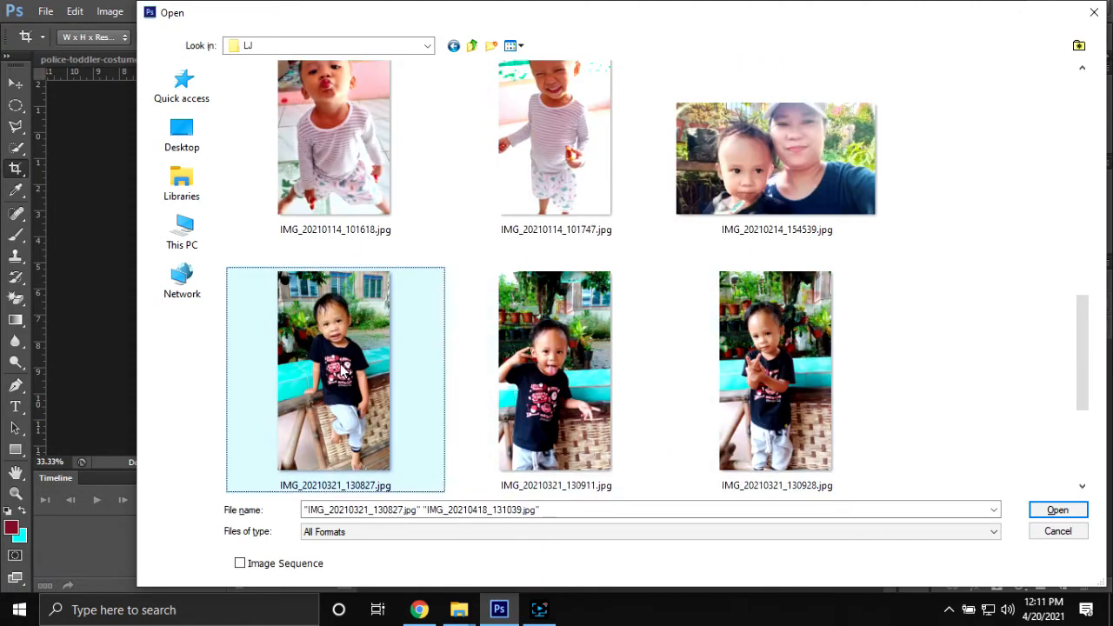
left_click(1055, 509)
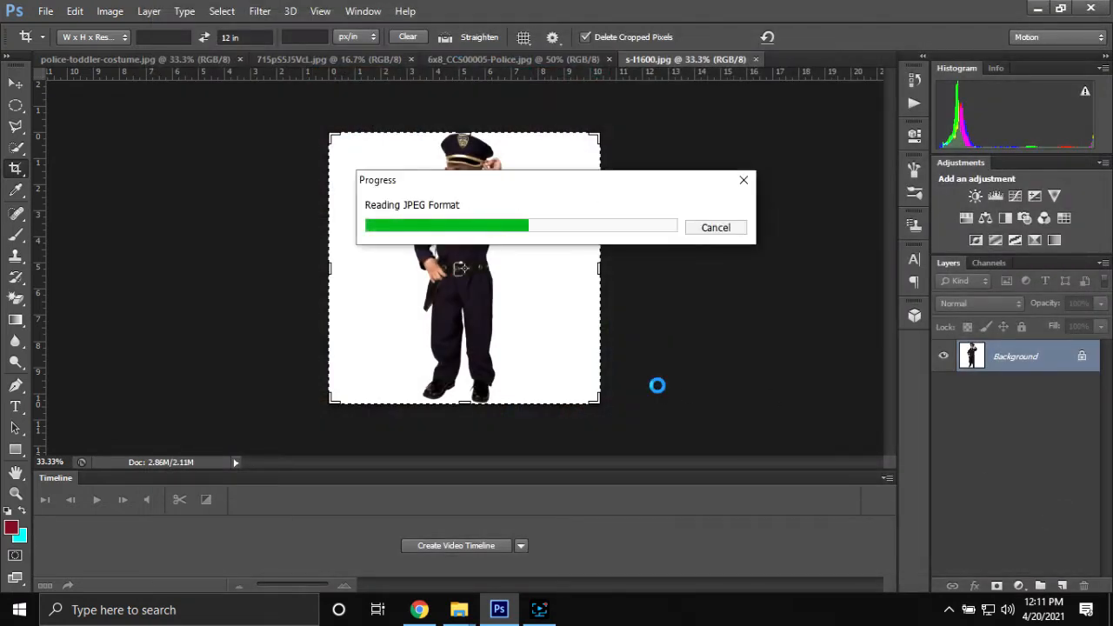
key("Return")
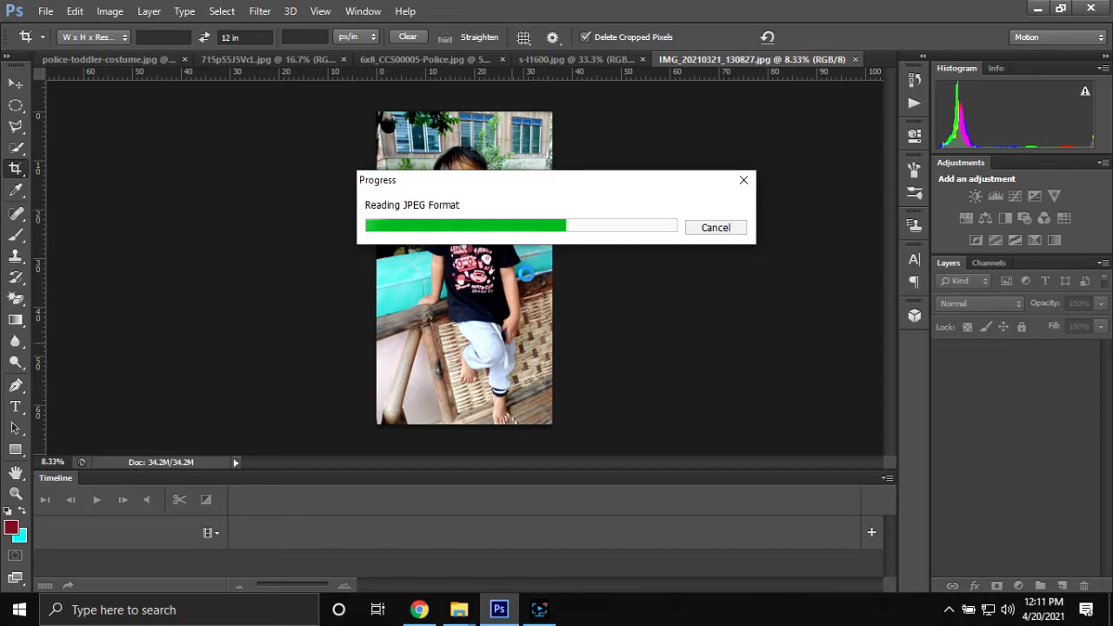
key("Return")
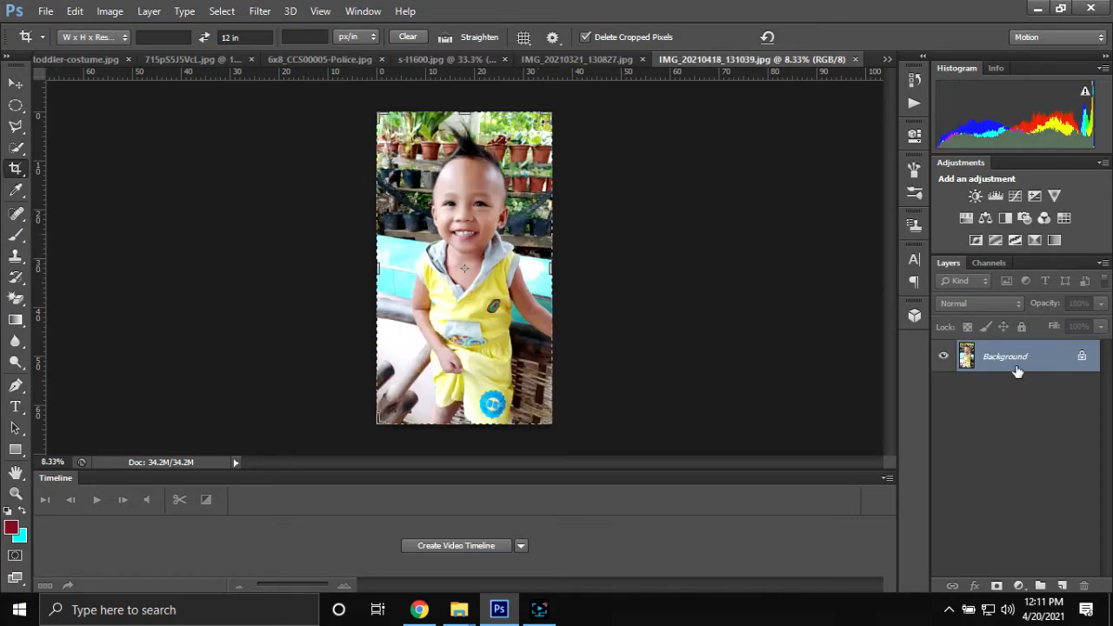
Step: Convert the locked Background of IMG_20210418_131039.jpg into a regular editable layer with the default name
double_click(1051, 357)
key("Return")
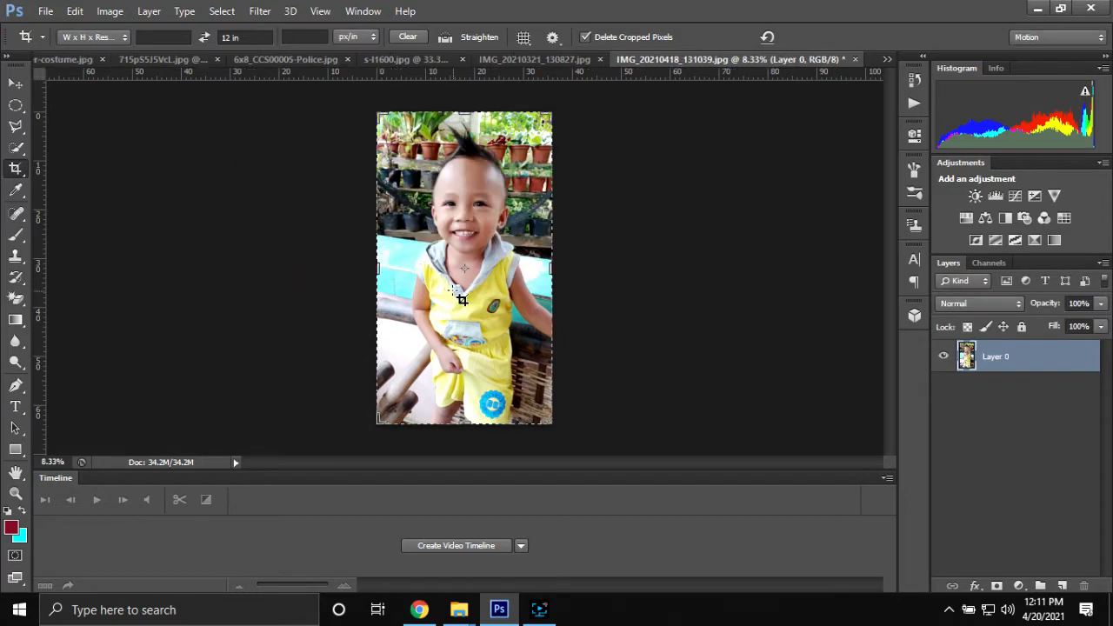
Step: Trace a Pen path from the child's jaw down the inner edge of the left collar and across the chest to the opposite collar
scroll(454, 239, "up", 2)
scroll(454, 239, "up", 5)
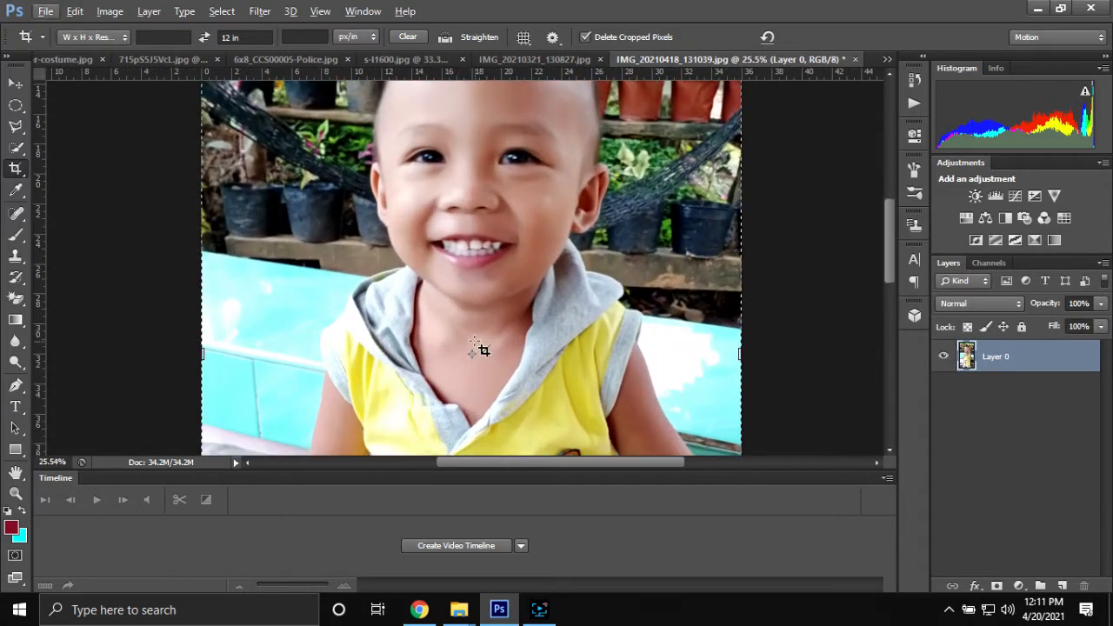
scroll(483, 349, "down", 3)
scroll(483, 348, "up", 2)
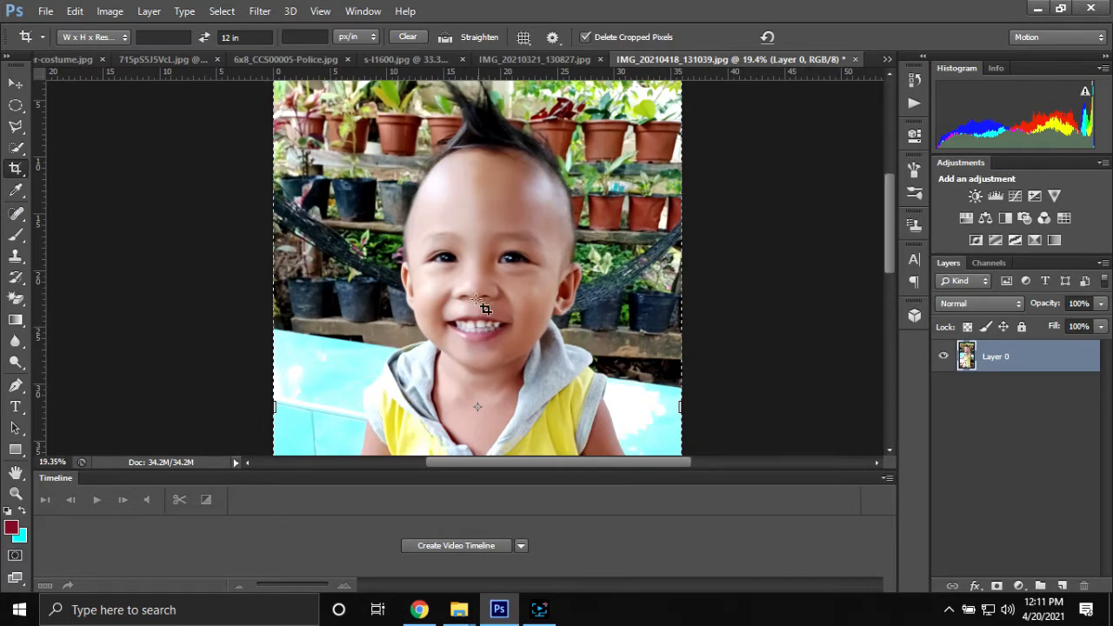
scroll(474, 355, "up", 2)
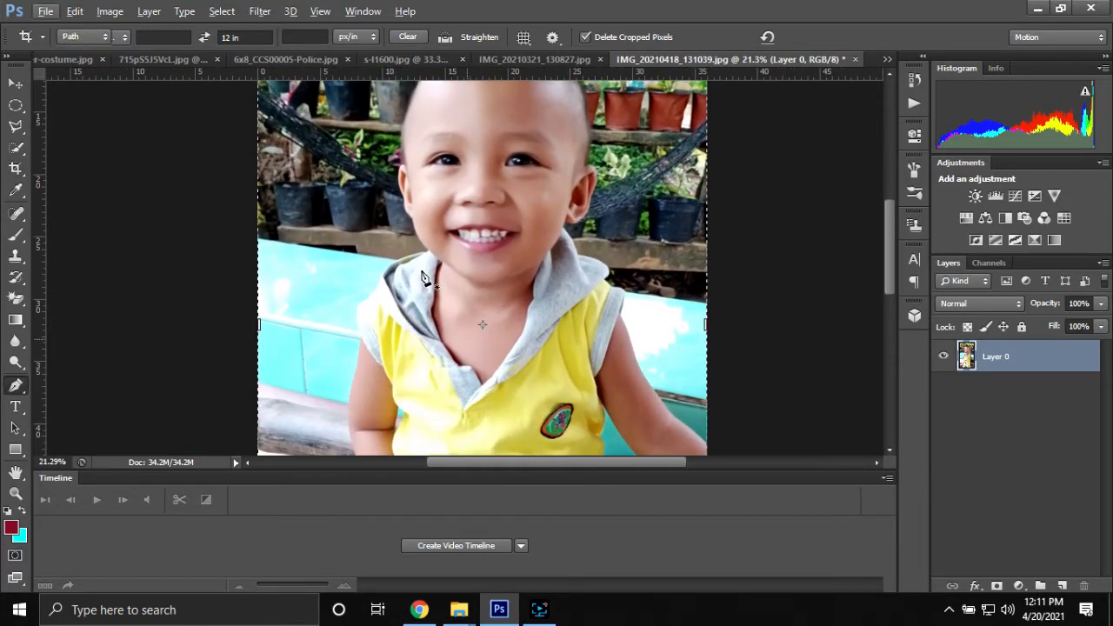
scroll(426, 278, "up", 10)
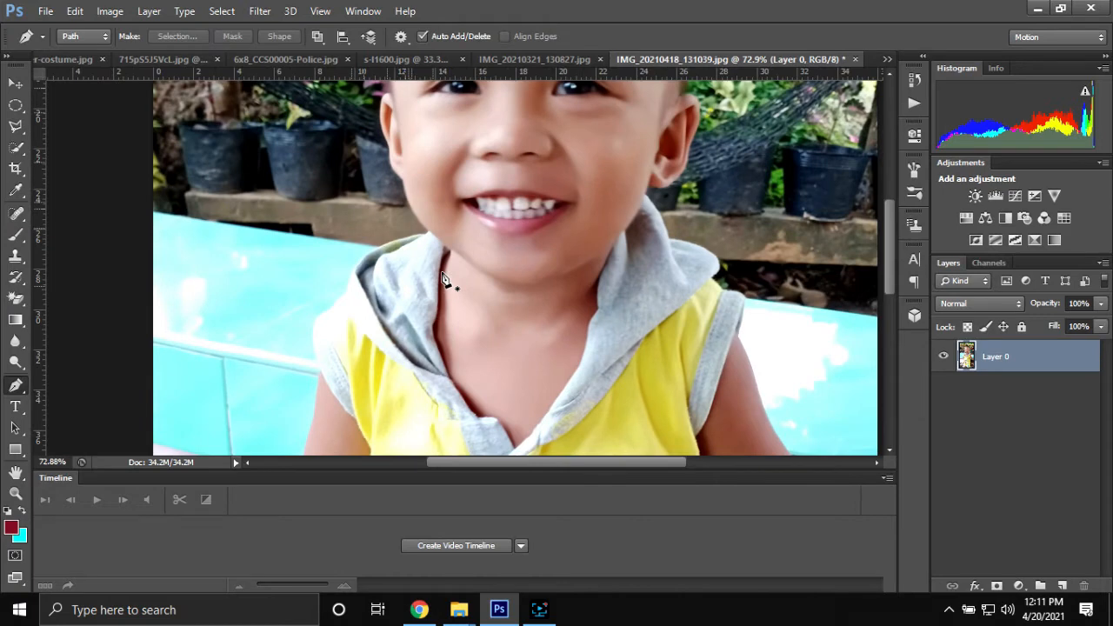
scroll(444, 278, "up", 5)
scroll(462, 252, "down", 2)
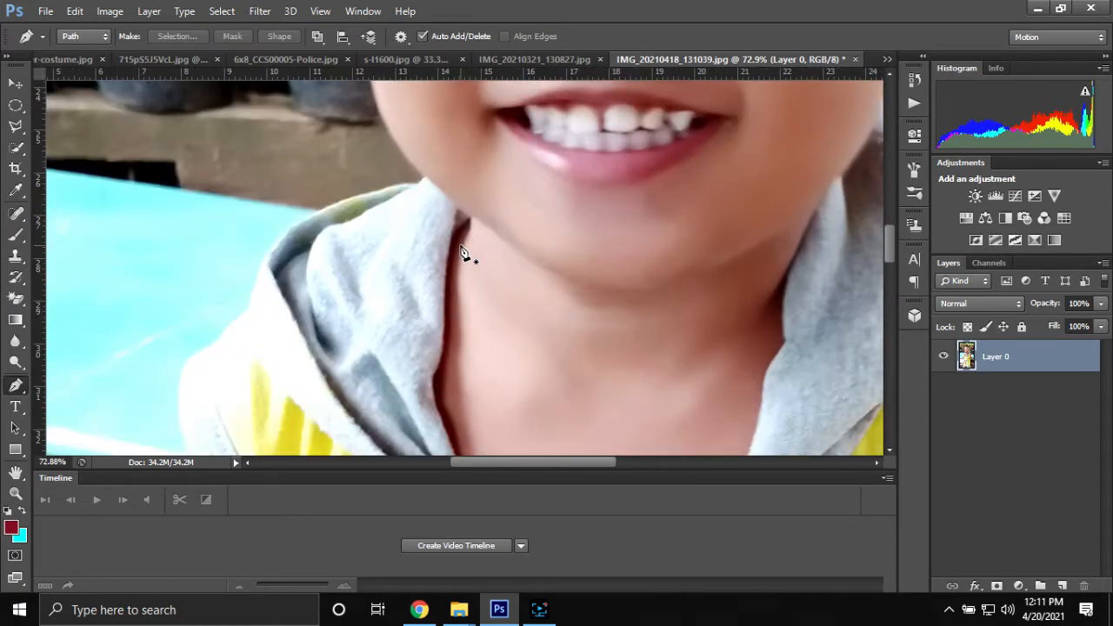
scroll(466, 248, "down", 1)
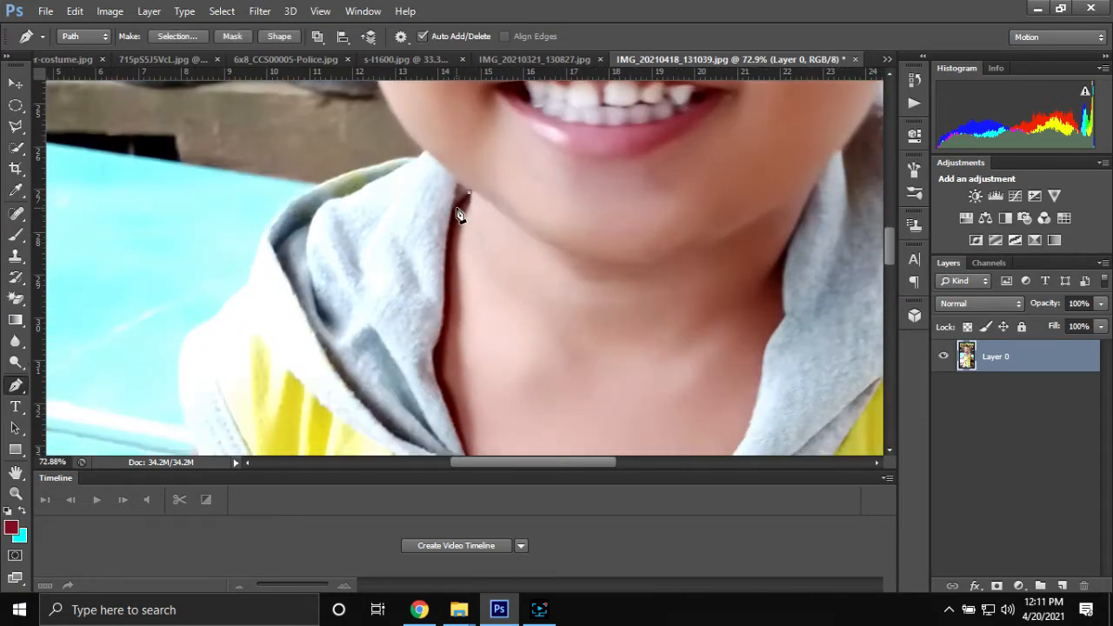
left_click(448, 275)
scroll(445, 261, "down", 4)
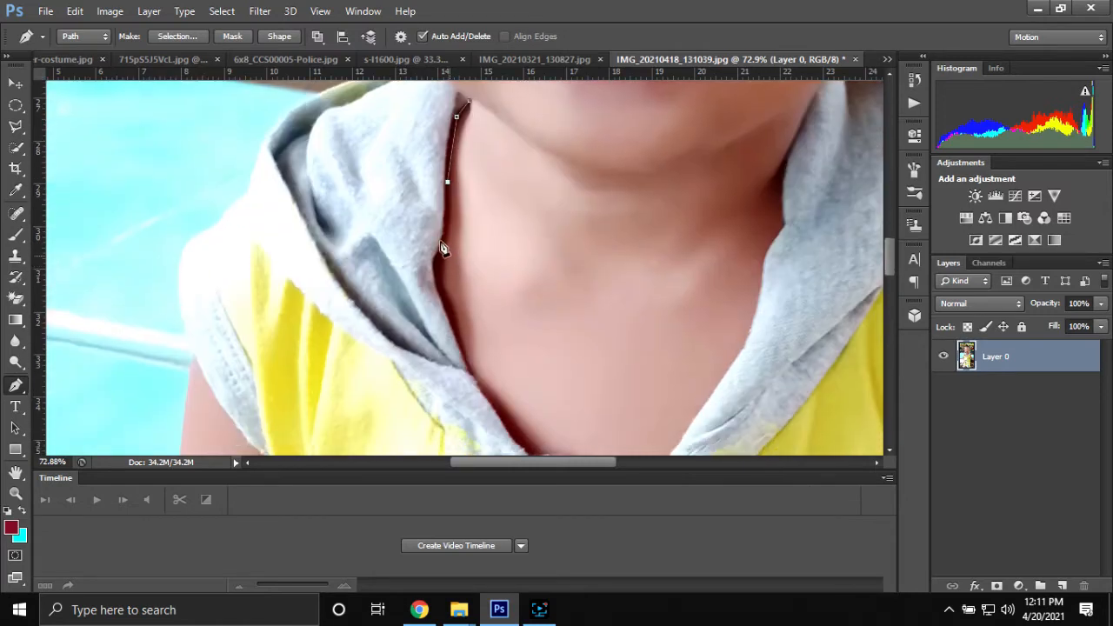
left_click(439, 264)
scroll(448, 278, "down", 2)
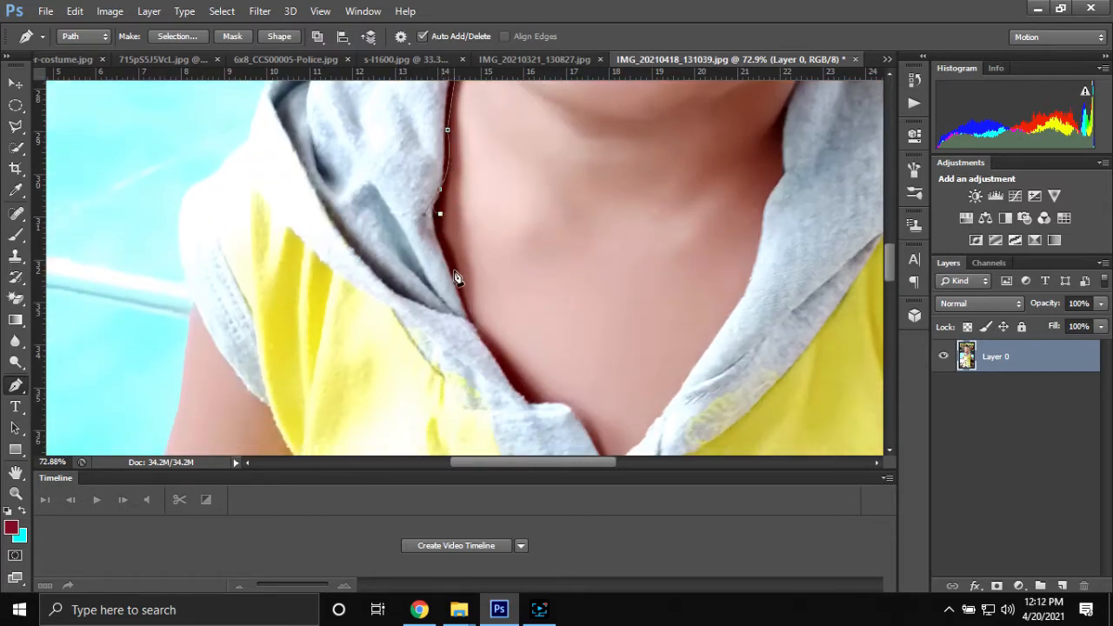
left_click(451, 273)
scroll(461, 282, "down", 3)
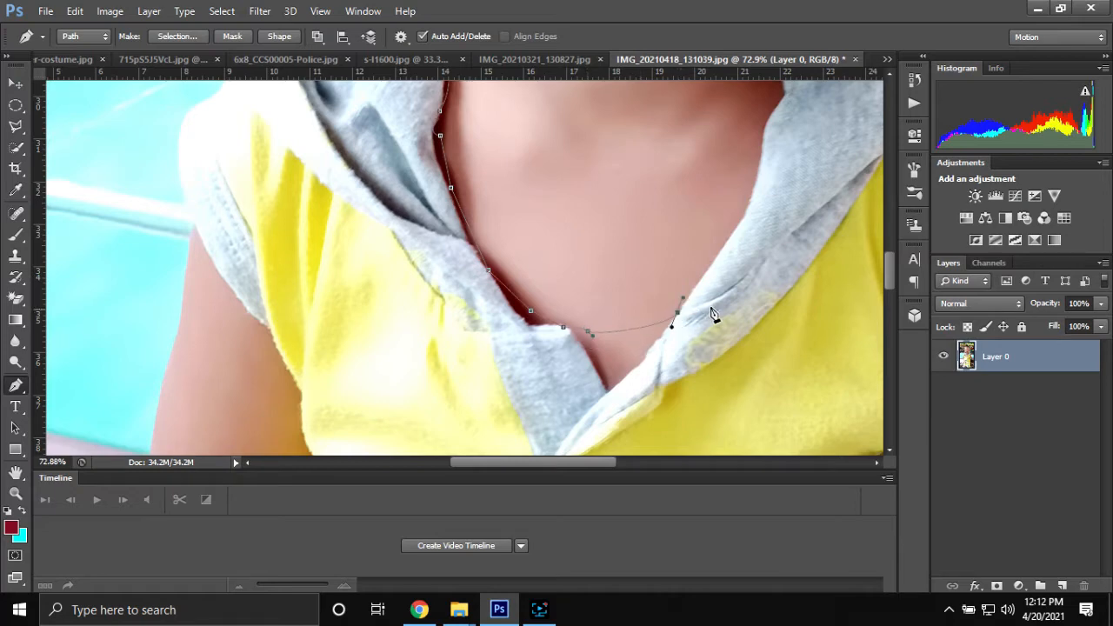
Step: Continue the Pen path up the inner edge of the right collar to where the neck meets the jaw
scroll(731, 304, "up", 3)
scroll(747, 286, "up", 2)
left_click_drag(745, 317, 760, 265)
scroll(765, 278, "up", 3)
scroll(792, 261, "up", 2)
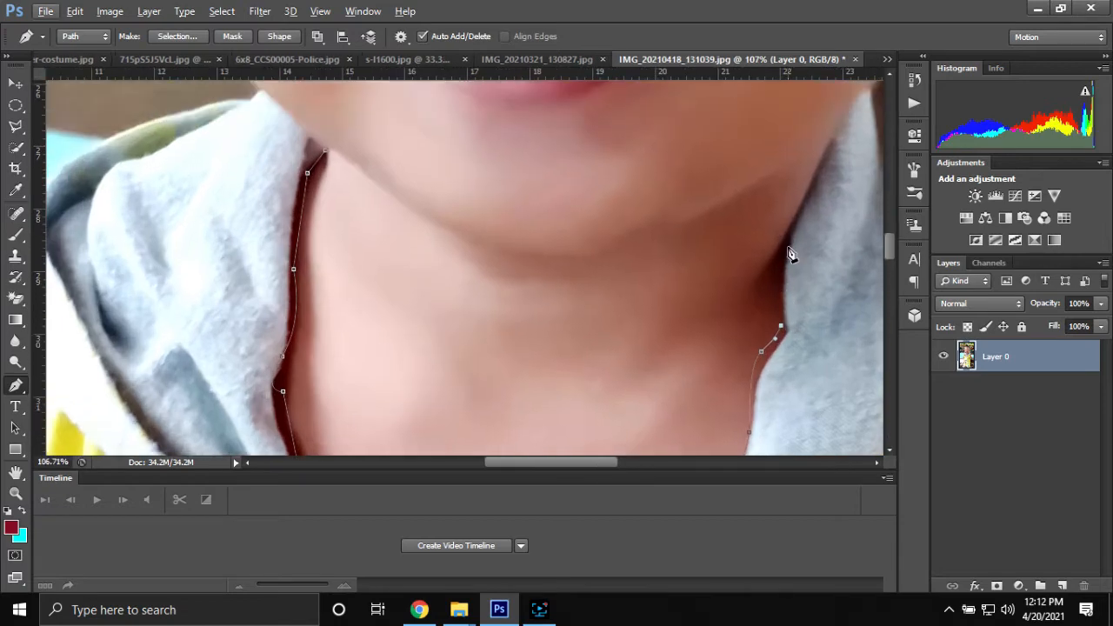
scroll(795, 266, "up", 3)
left_click_drag(555, 462, 605, 468)
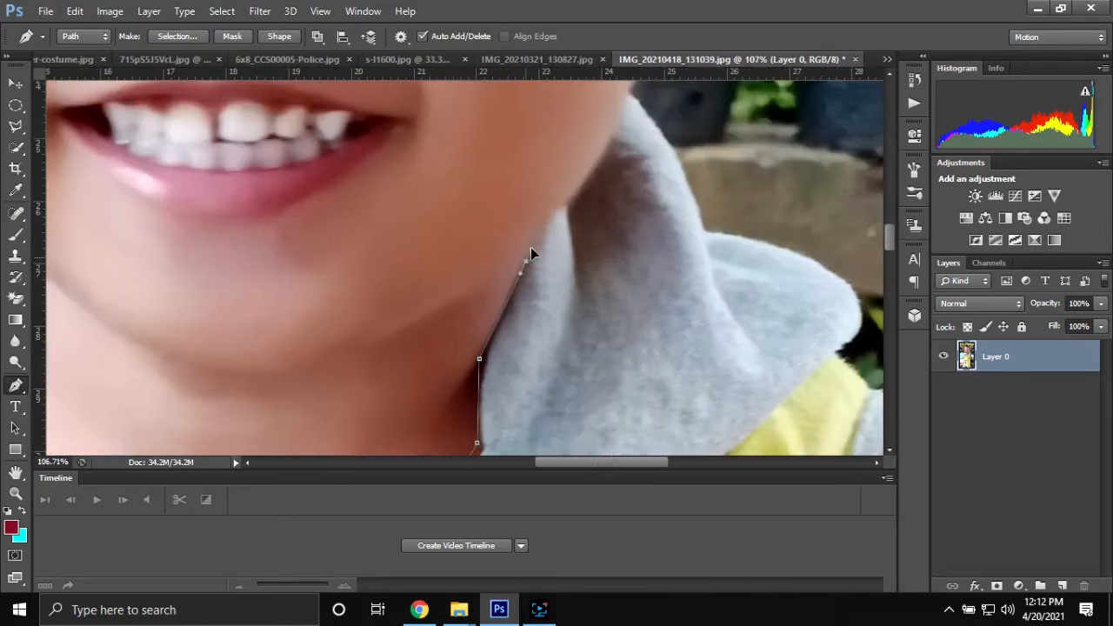
Step: Continue the Pen path from the collar up along the jaw edge to the earlobe on the photo's right side
scroll(570, 275, "up", 3)
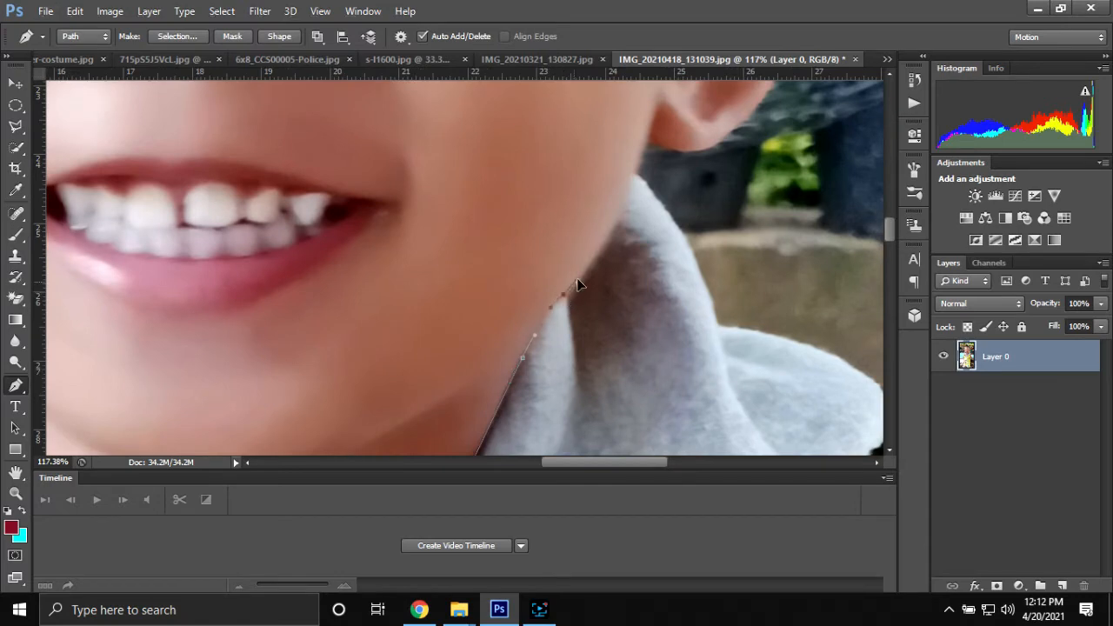
left_click(584, 274)
scroll(600, 300, "up", 2)
scroll(643, 273, "up", 2)
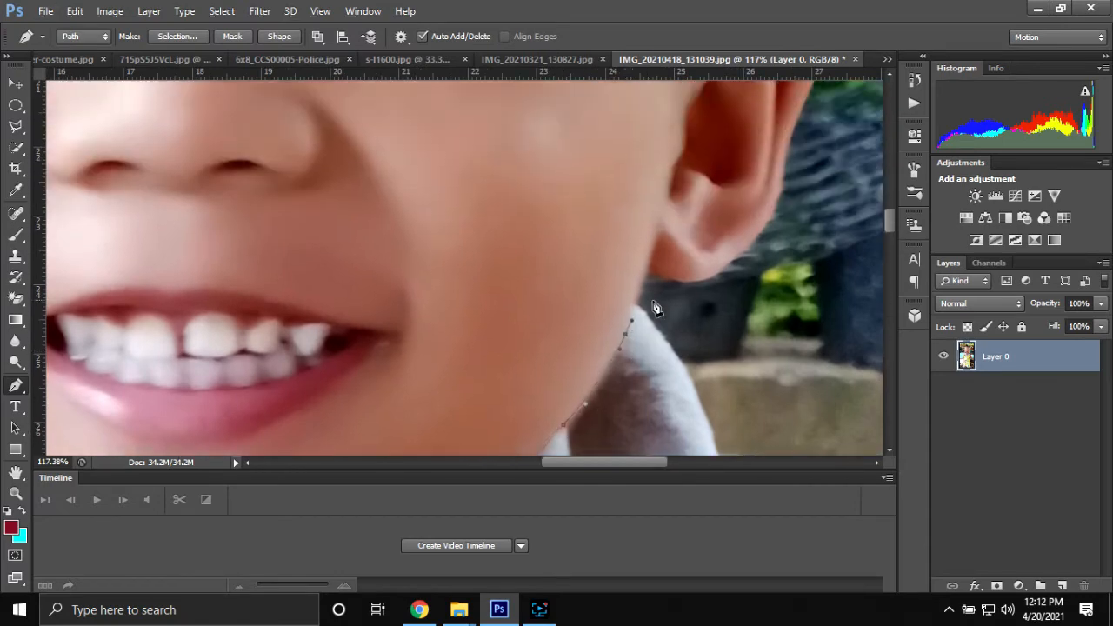
scroll(657, 323, "up", 3)
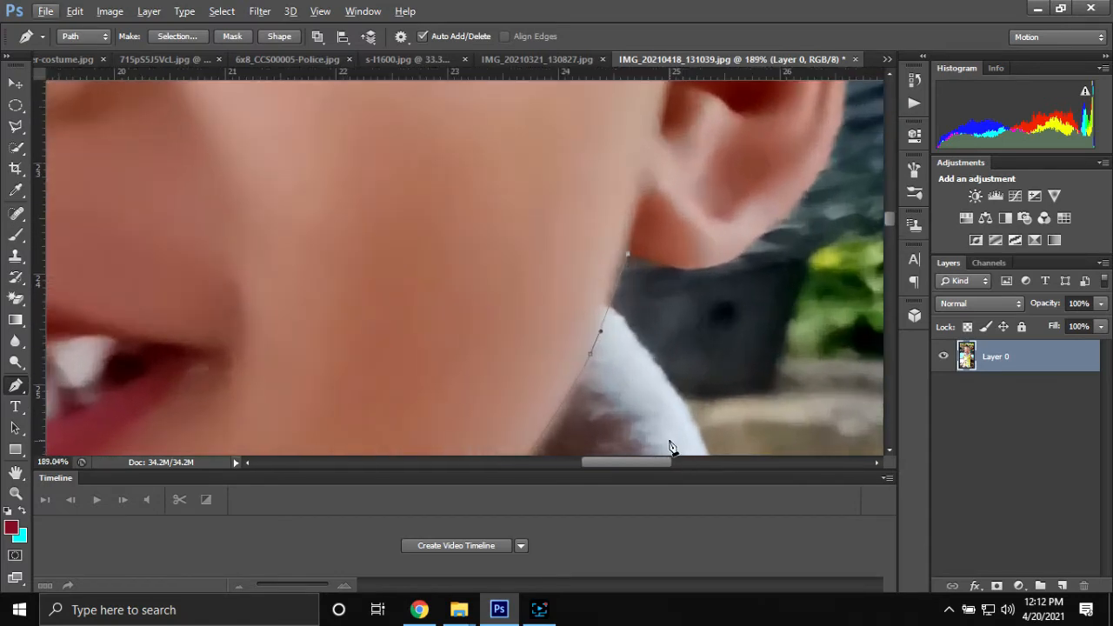
Step: Trace the Pen path around the outer edge of the right-hand ear, from the lobe over the top to the head
scroll(658, 462, "right", 2)
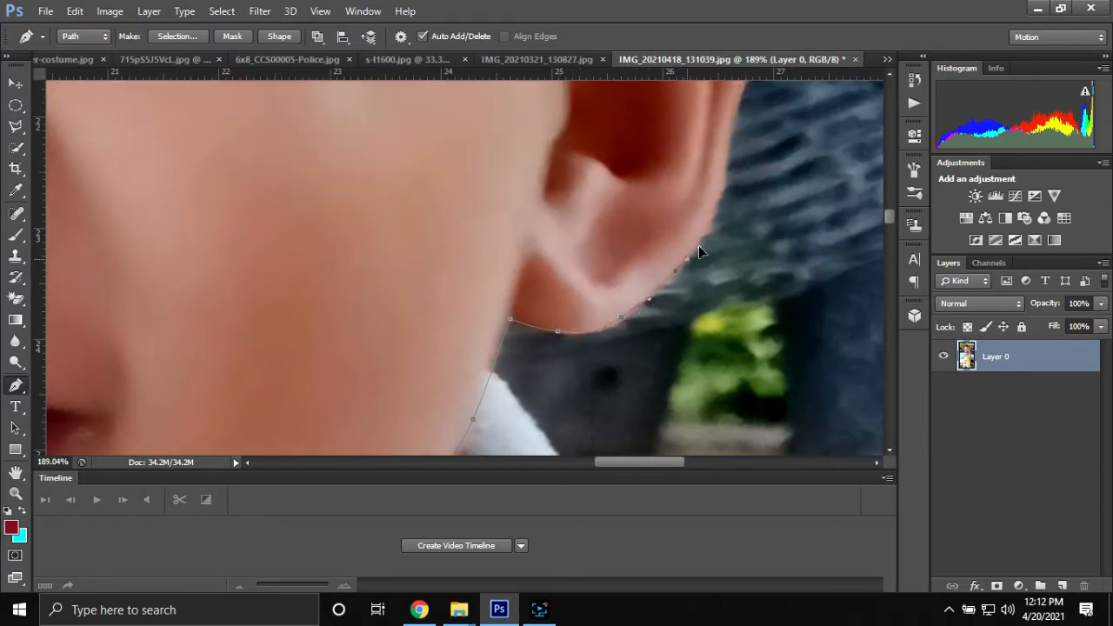
scroll(698, 248, "up", 3)
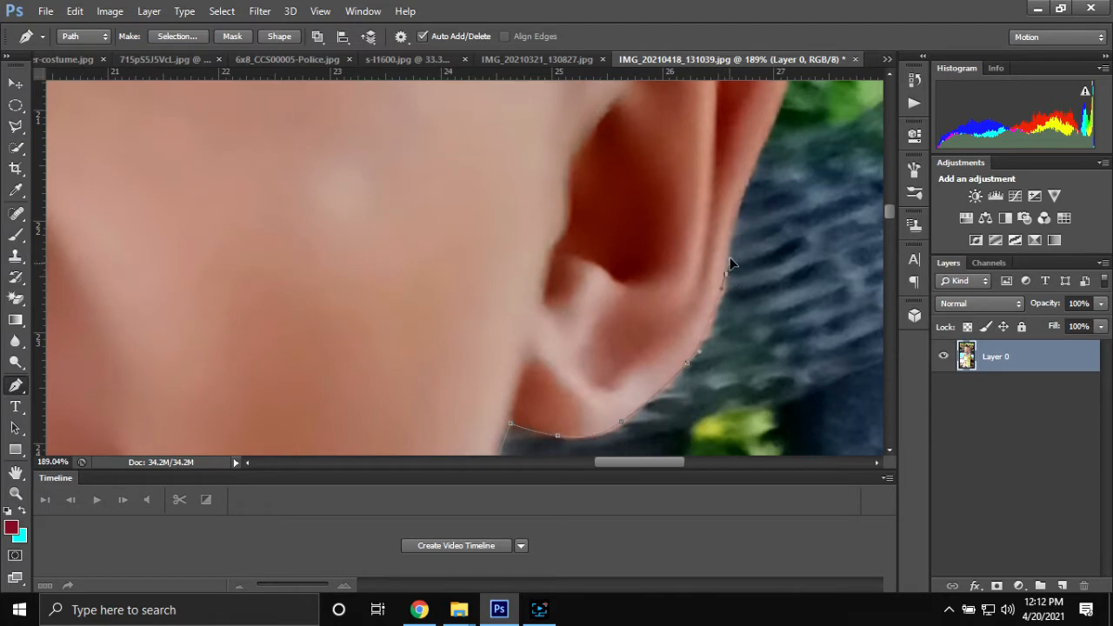
scroll(729, 248, "up", 3)
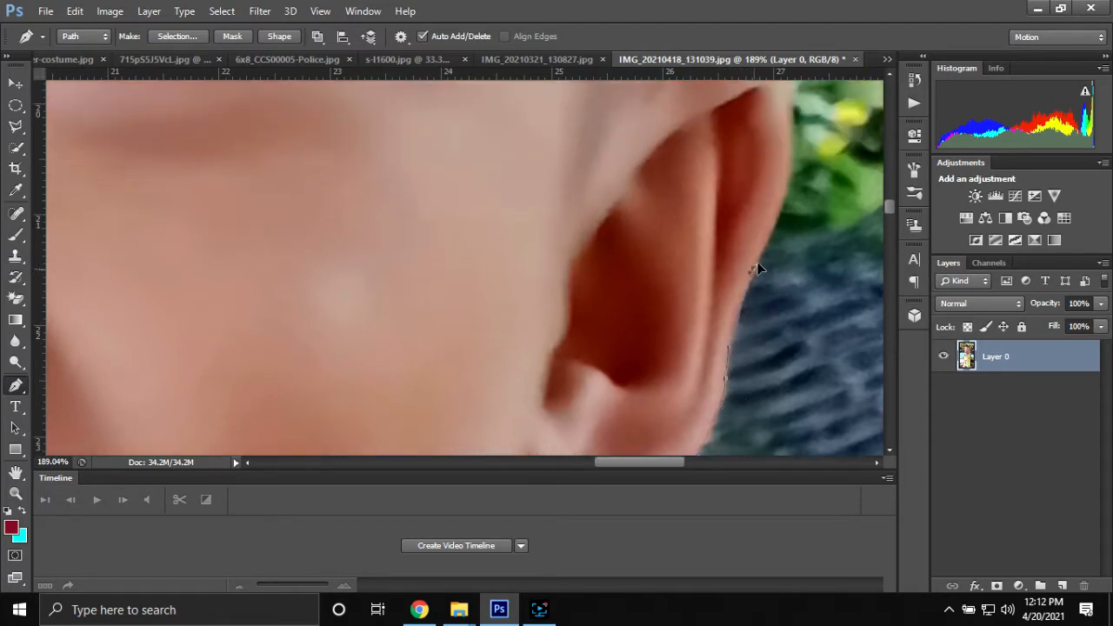
scroll(765, 261, "up", 3)
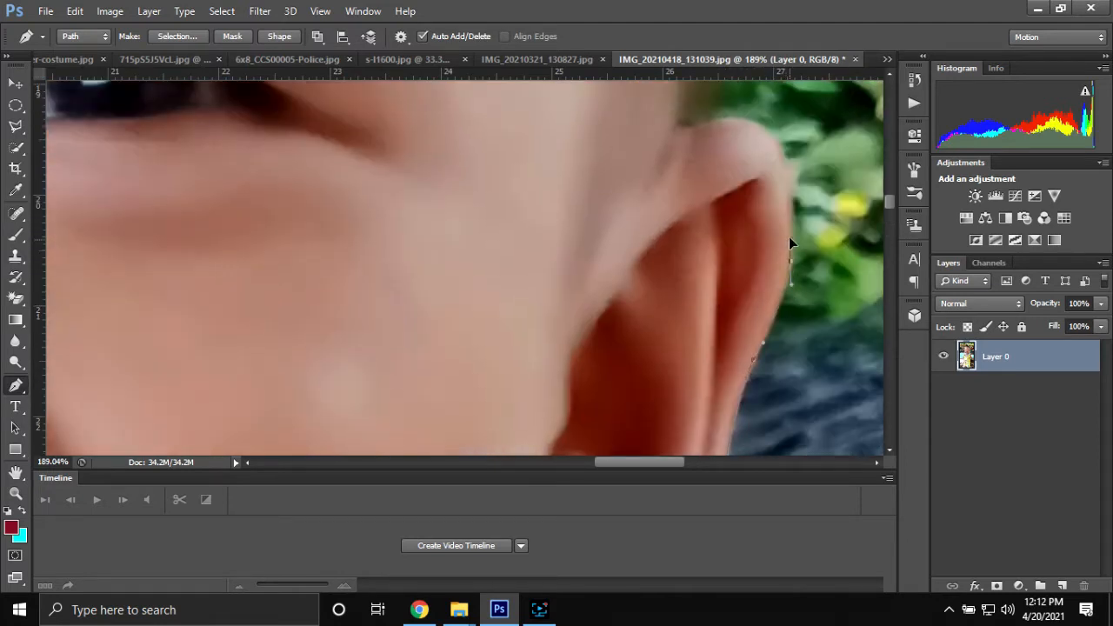
scroll(791, 244, "up", 2)
scroll(773, 243, "up", 2)
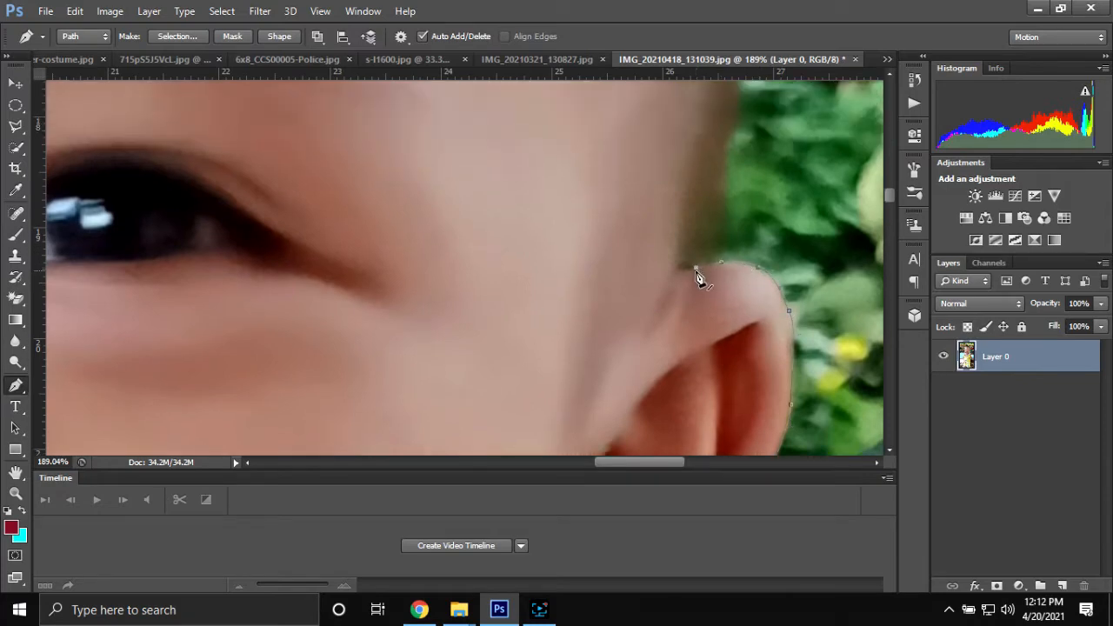
Step: Extend the Pen path from the top of the right-hand ear up the side of the head to the hair
scroll(698, 278, "down", 5)
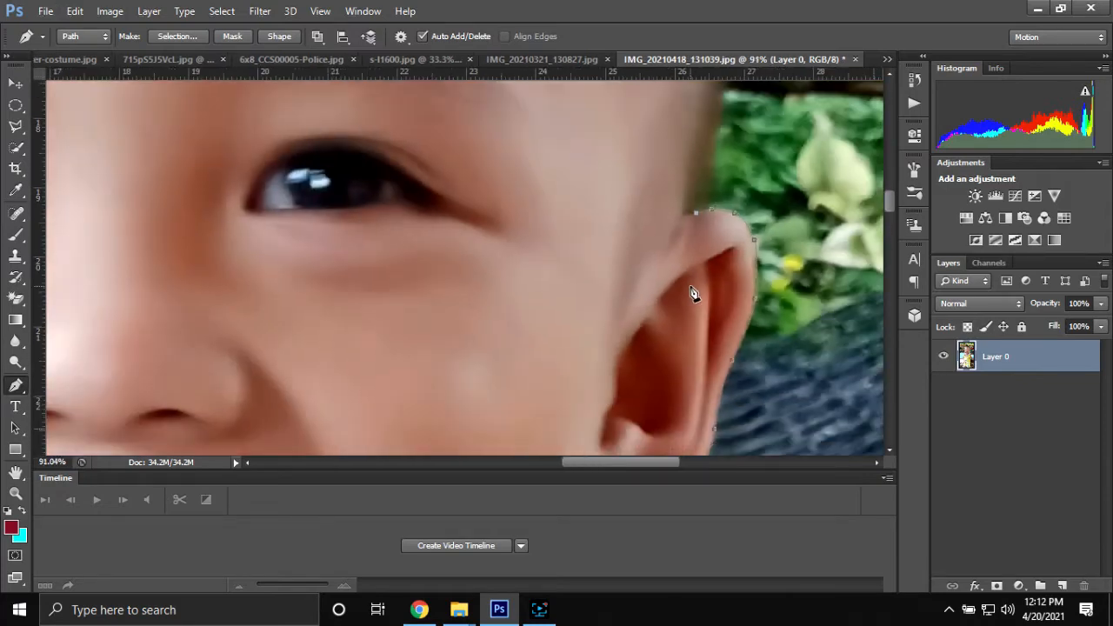
scroll(702, 273, "down", 3)
scroll(700, 278, "up", 3)
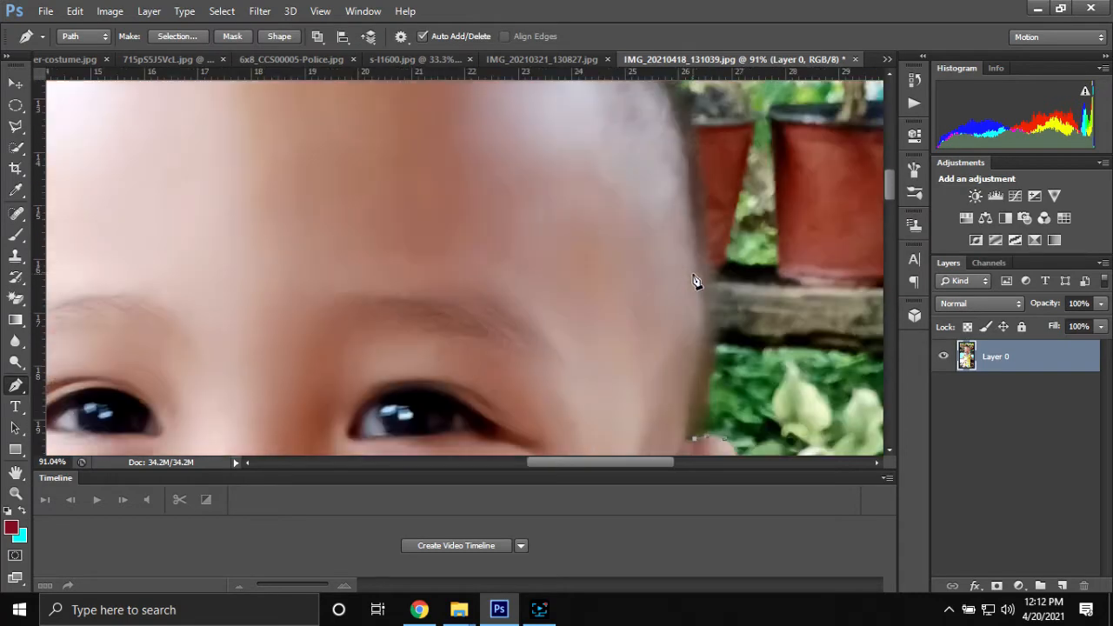
scroll(705, 285, "up", 3)
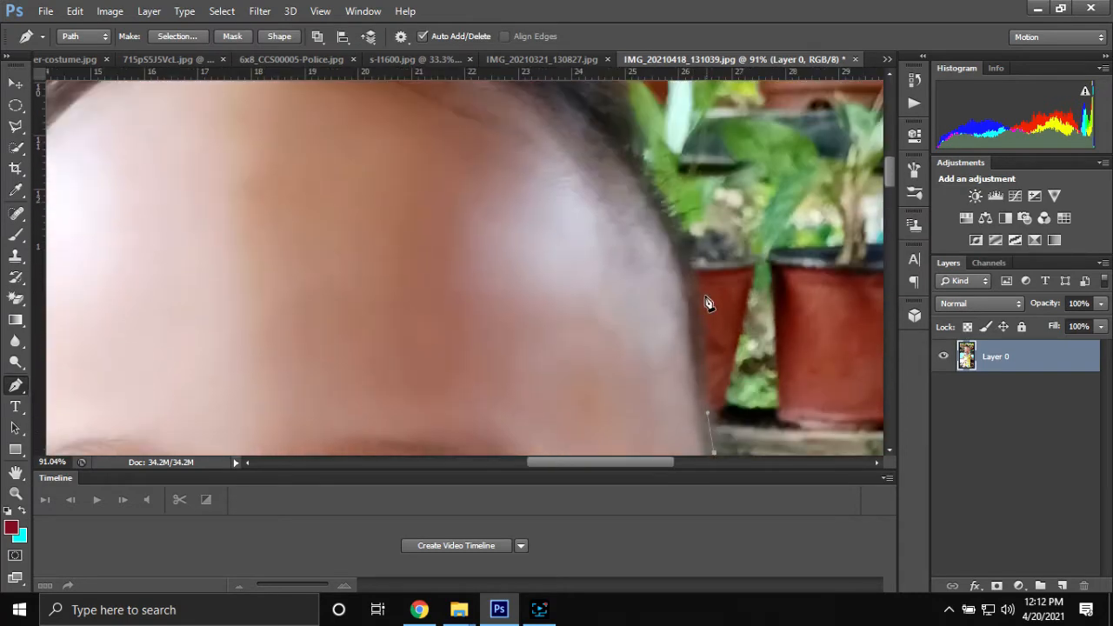
scroll(696, 272, "up", 3)
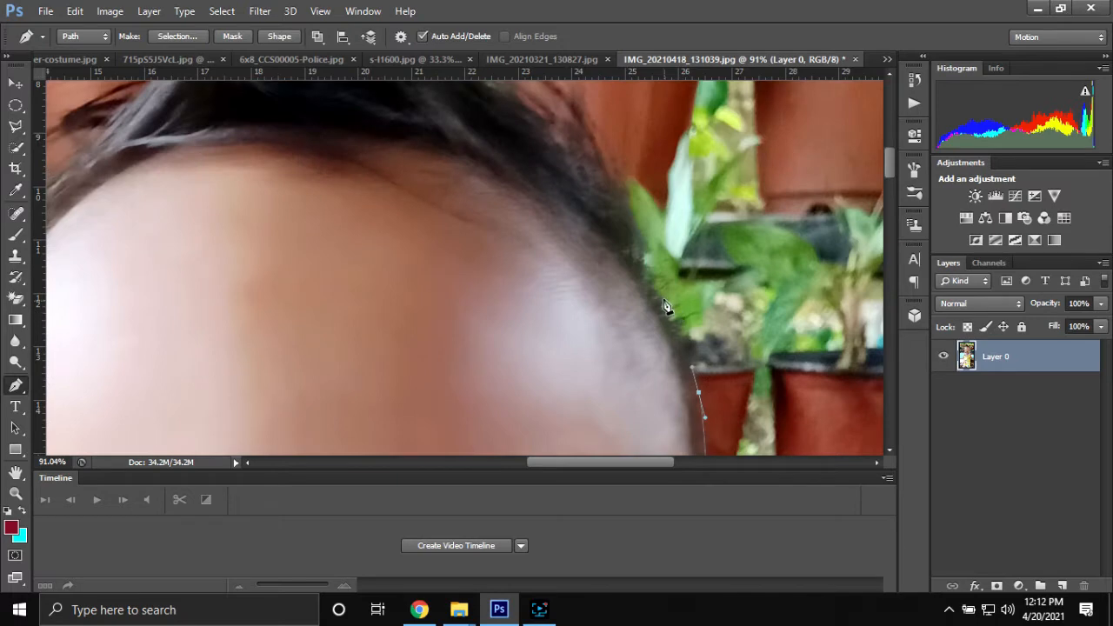
scroll(617, 365, "up", 2)
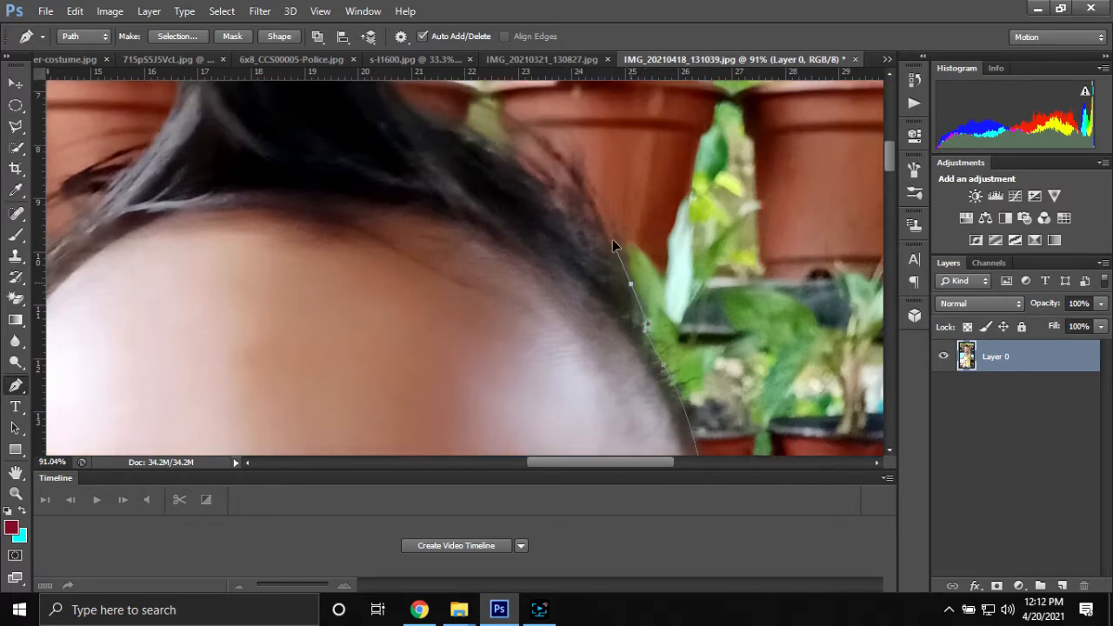
Step: Continue the Pen path along the hair's right edge, over the right spike and across to the left spike's tip
scroll(615, 250, "up", 3)
left_click(601, 310)
left_click(519, 236)
scroll(483, 383, "up", 3)
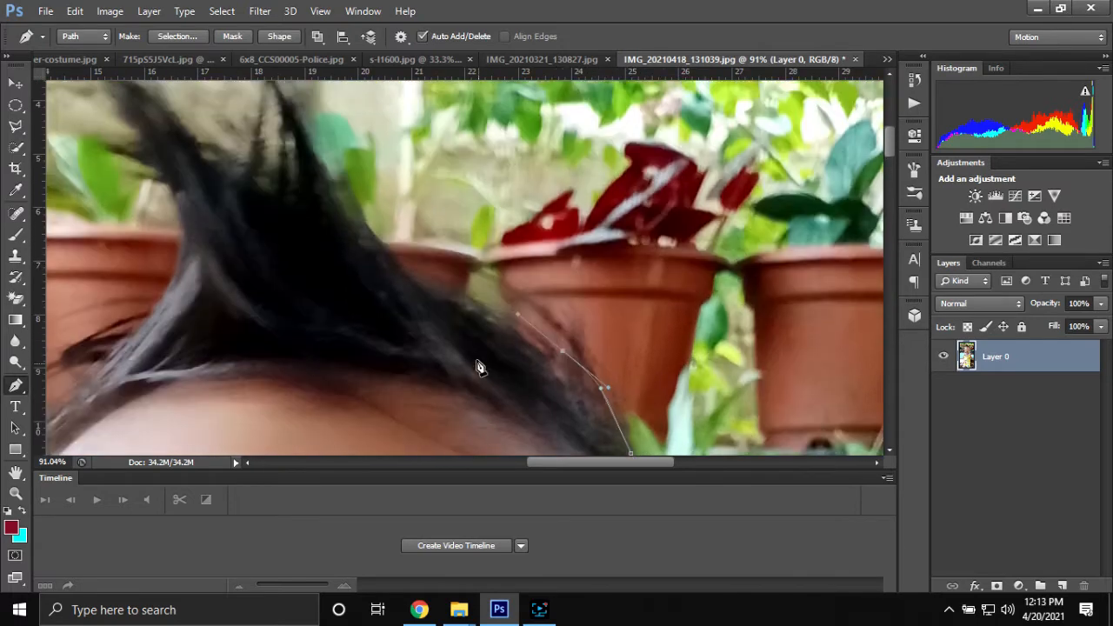
left_click_drag(440, 288, 466, 306)
scroll(418, 278, "up", 2)
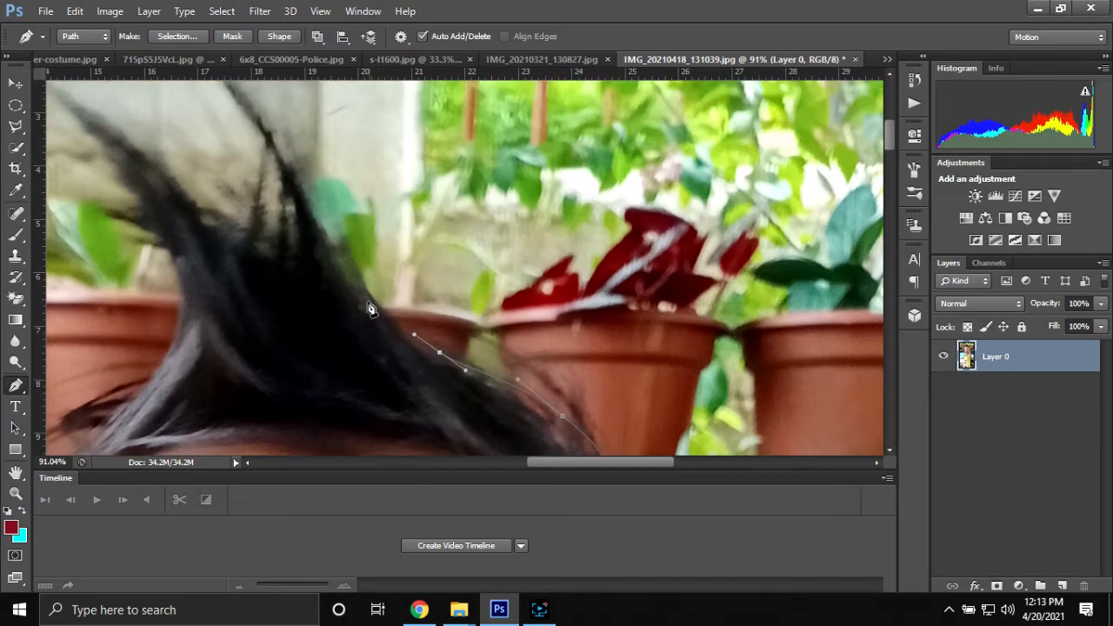
left_click(341, 253)
scroll(342, 253, "up", 3)
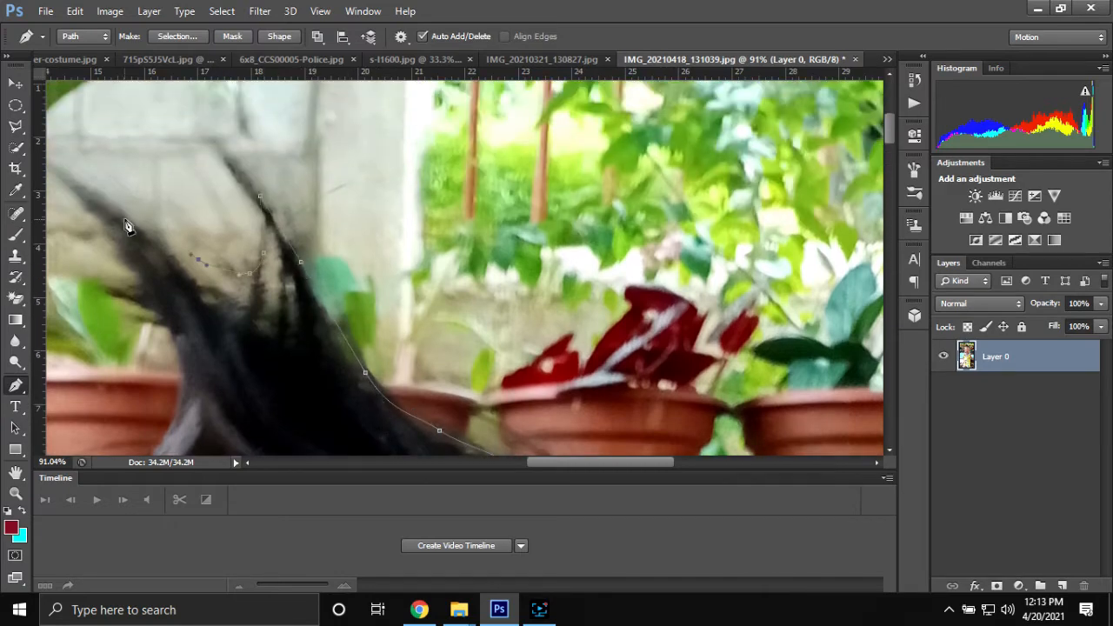
scroll(451, 405, "down", 1)
left_click_drag(563, 462, 501, 445)
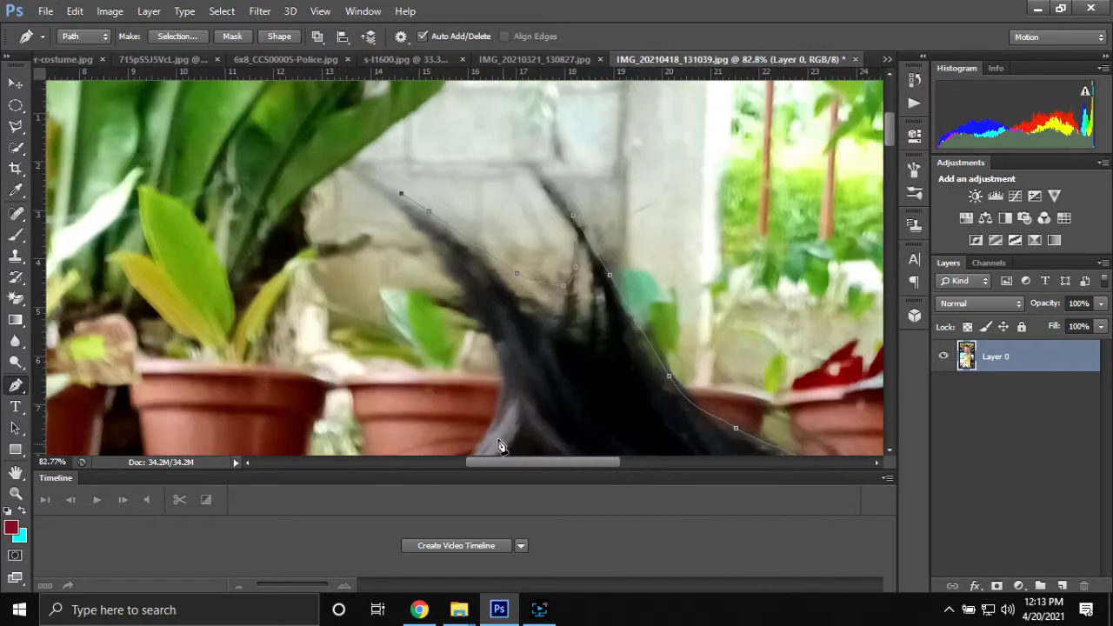
Step: Trace the Pen path from the left hair spike down the hair's outer edge to the left side of the forehead
left_click(451, 272)
scroll(527, 300, "down", 3)
left_click(498, 266)
scroll(486, 306, "down", 1)
left_click(463, 297)
scroll(448, 308, "down", 3)
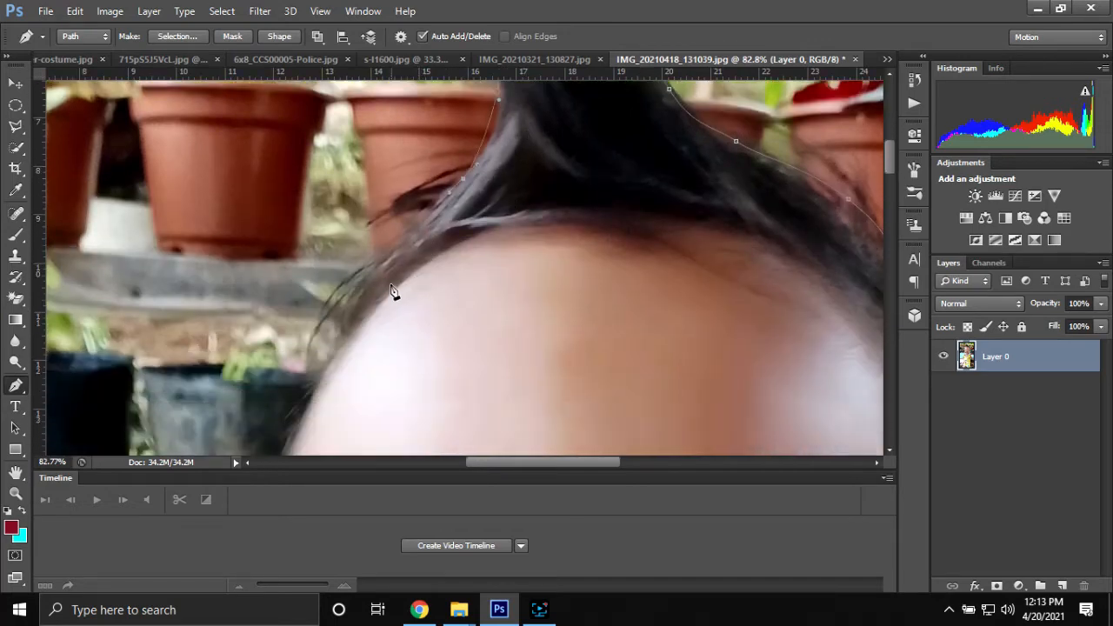
left_click(365, 263)
Step: Continue the Pen path down the left side of the forehead and temple toward the left-hand ear
scroll(348, 282, "down", 2)
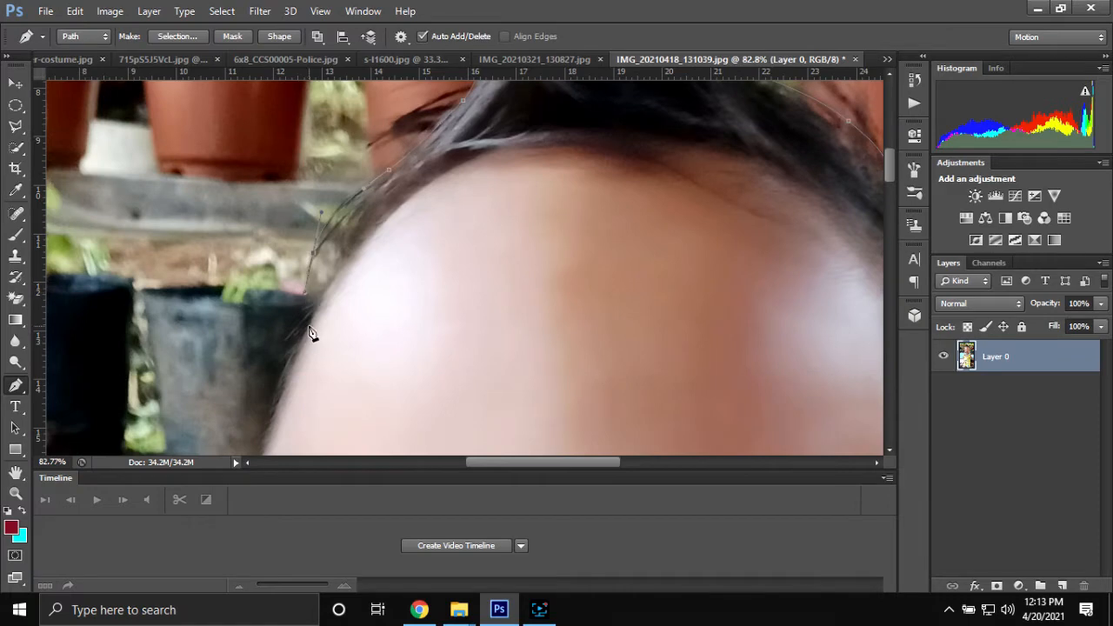
scroll(312, 333, "down", 1)
left_click(305, 282)
scroll(295, 291, "down", 3)
left_click(270, 269)
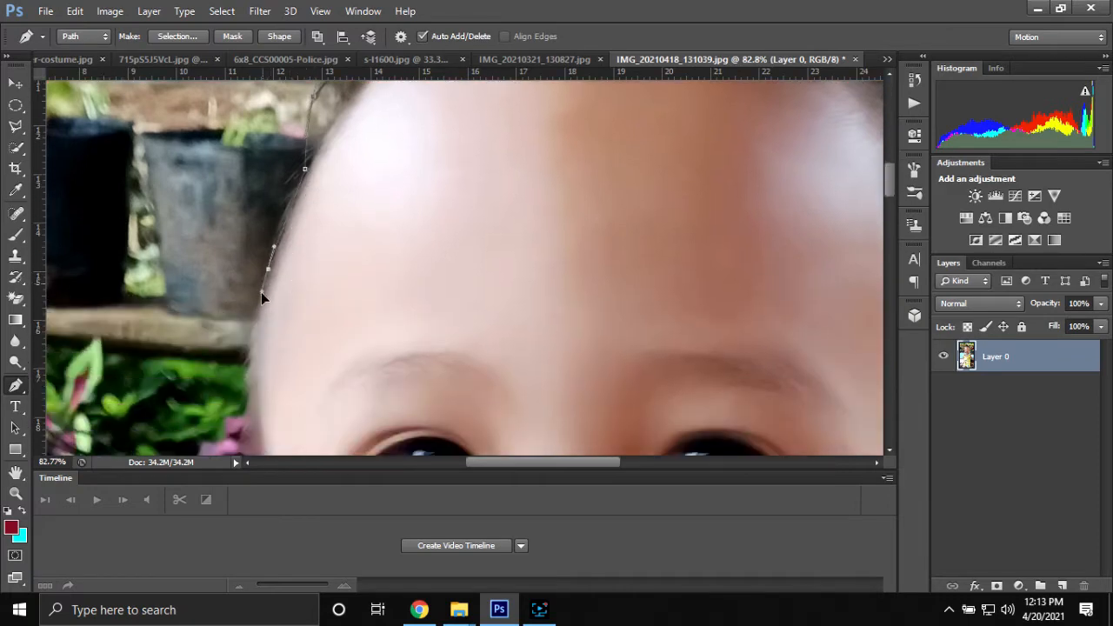
scroll(260, 293, "down", 2)
left_click(246, 328)
scroll(261, 339, "down", 2)
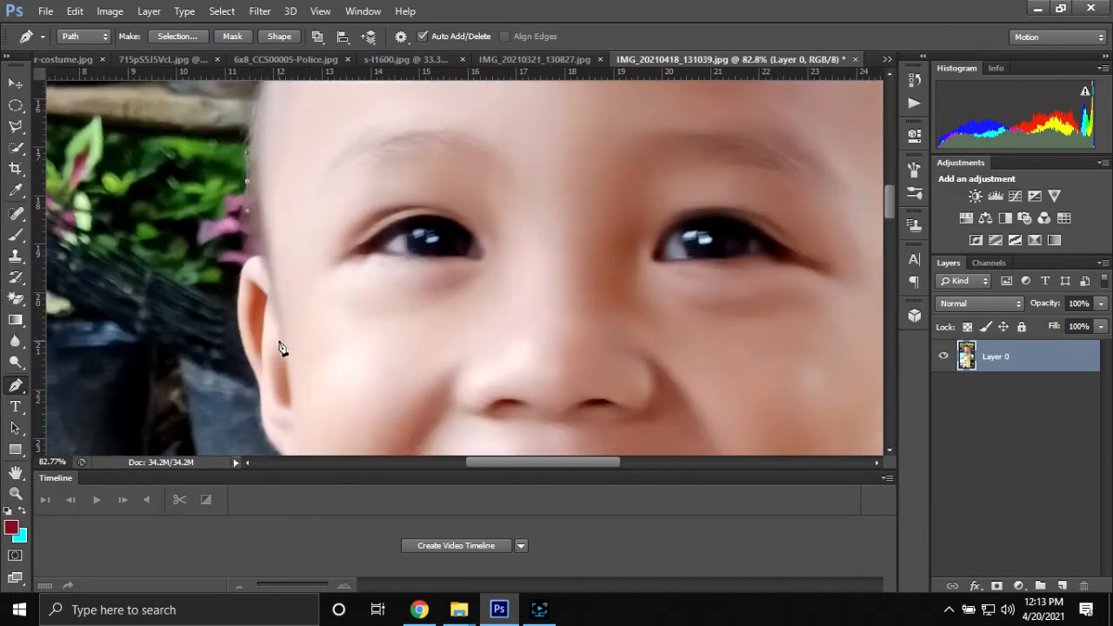
Step: Trace the Pen path around the outer edge of the left-hand ear, from its top down to the lobe
scroll(254, 327, "up", 5)
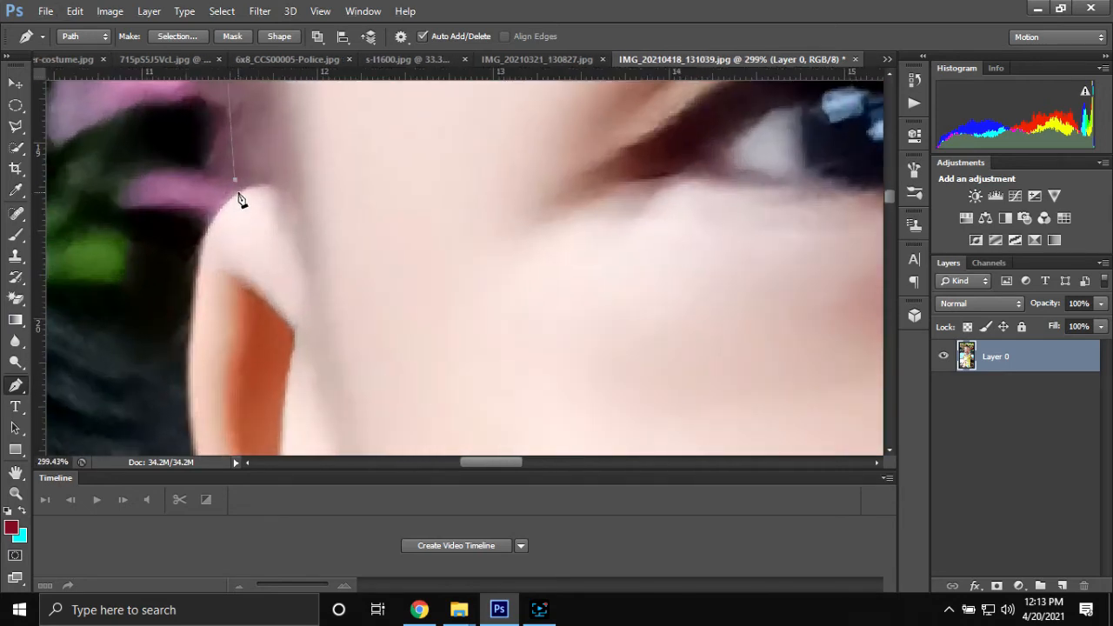
scroll(222, 204, "down", 1)
left_click(196, 186)
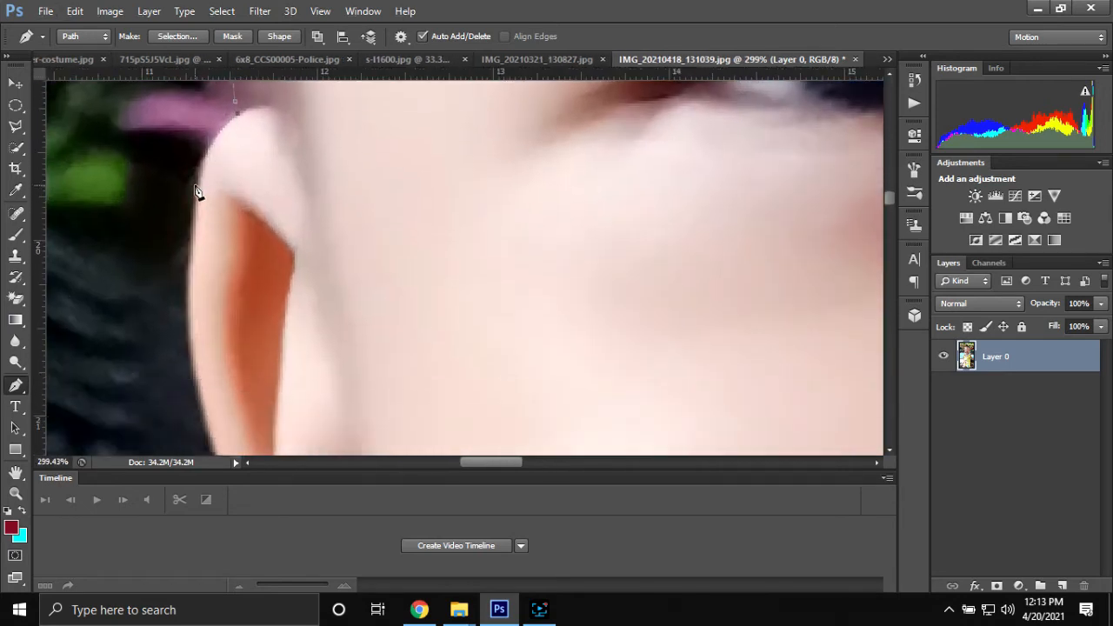
left_click(190, 232)
scroll(193, 239, "down", 1)
scroll(199, 287, "down", 1)
left_click(192, 231)
scroll(208, 315, "down", 1)
scroll(235, 300, "down", 1)
left_click(254, 287)
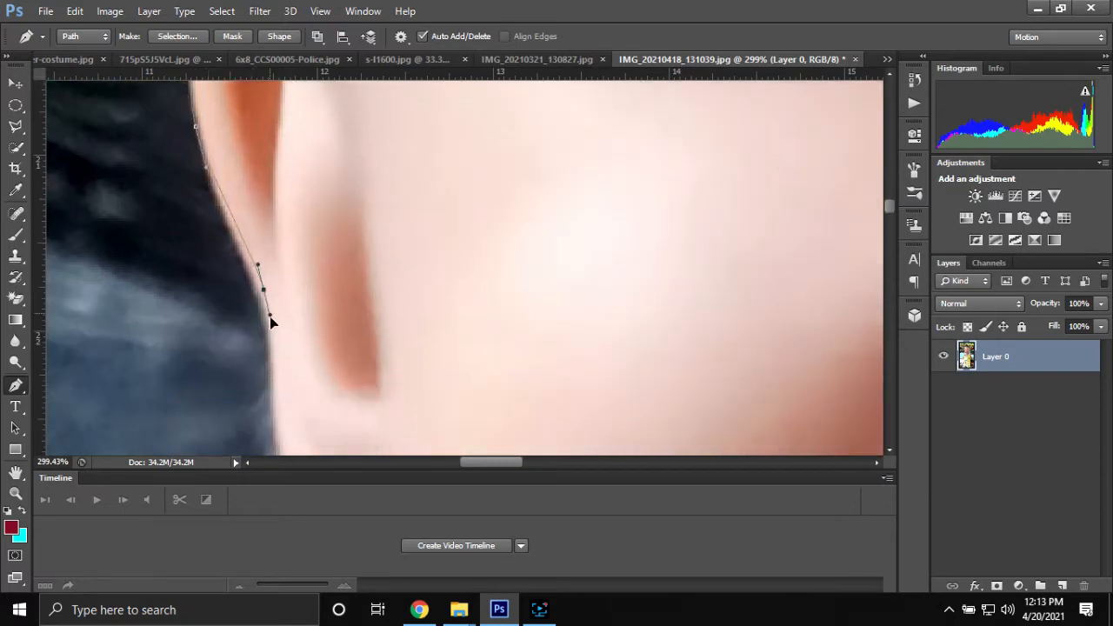
scroll(268, 312, "down", 1)
scroll(273, 340, "down", 1)
left_click(274, 334)
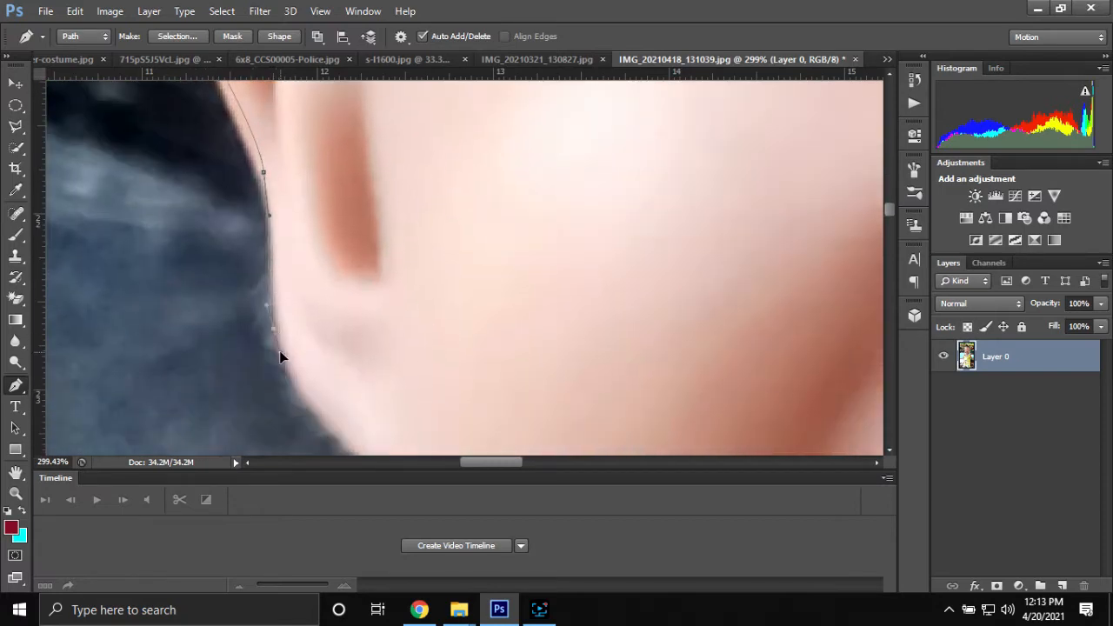
Step: Continue the Pen path below the left-hand ear along the jaw and close it at the starting point near the collar
scroll(279, 351, "down", 2)
scroll(380, 357, "down", 2)
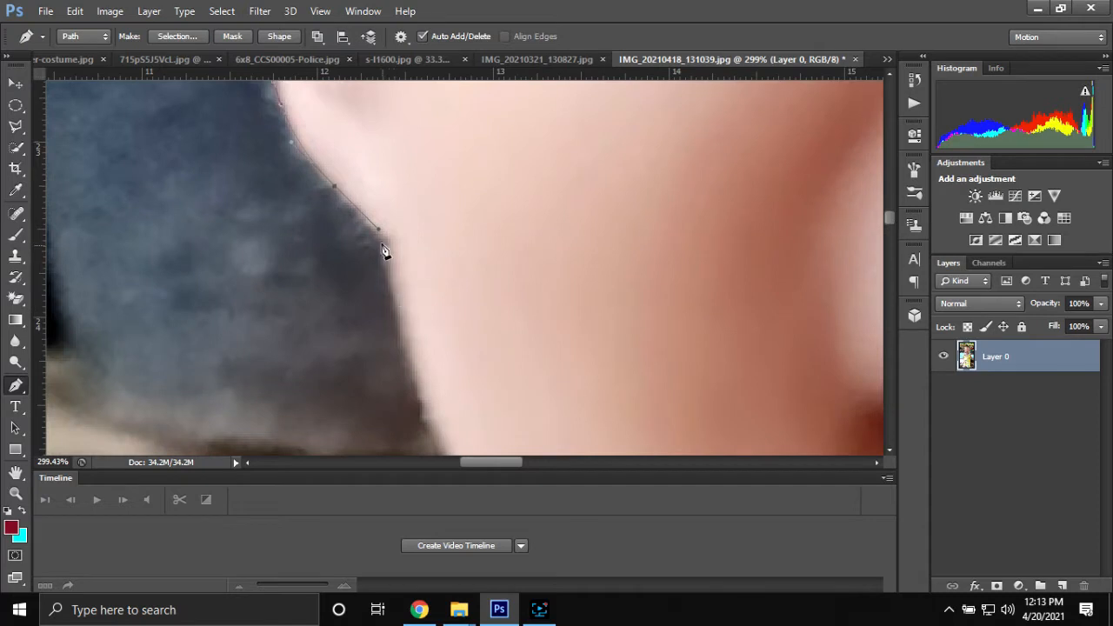
scroll(406, 266, "down", 2)
left_click(423, 305)
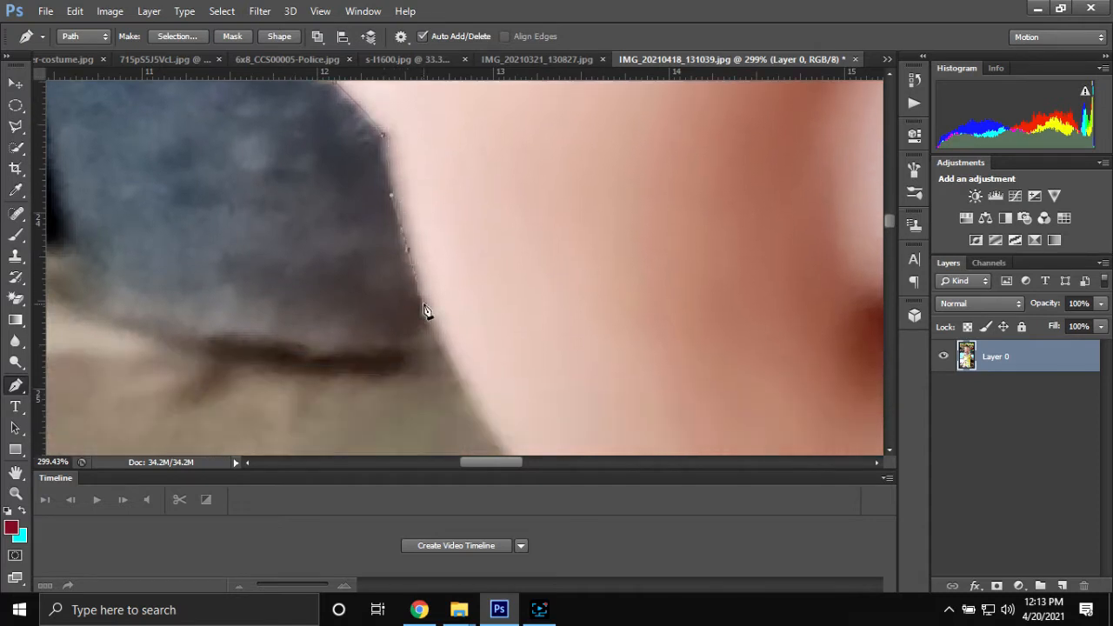
scroll(422, 306, "down", 2)
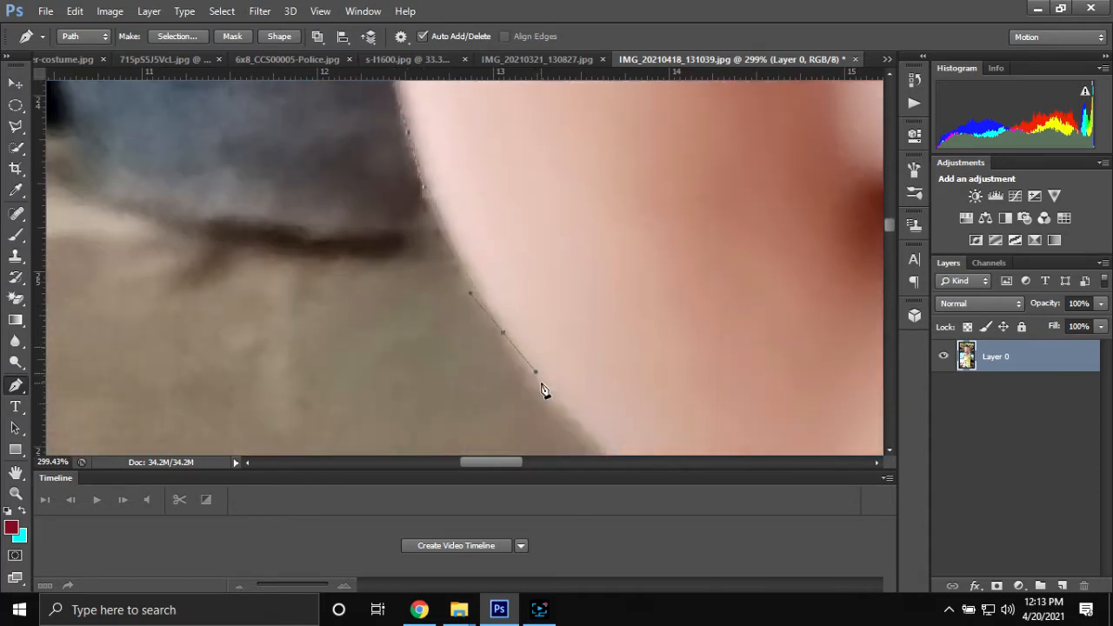
scroll(536, 376, "down", 3)
left_click(656, 306)
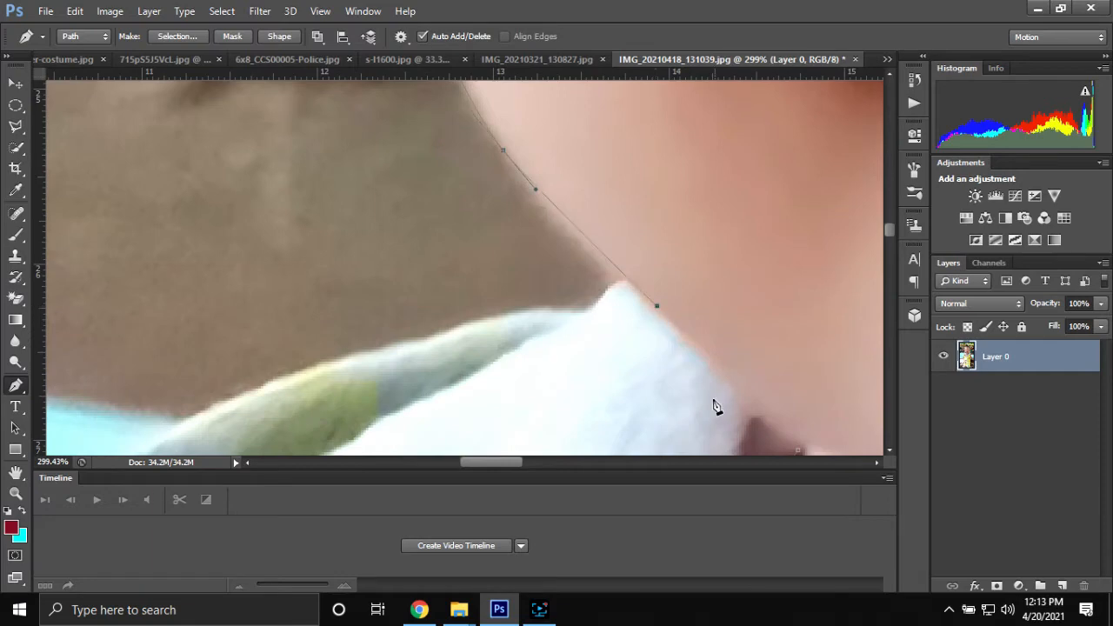
scroll(573, 437, "down", 2)
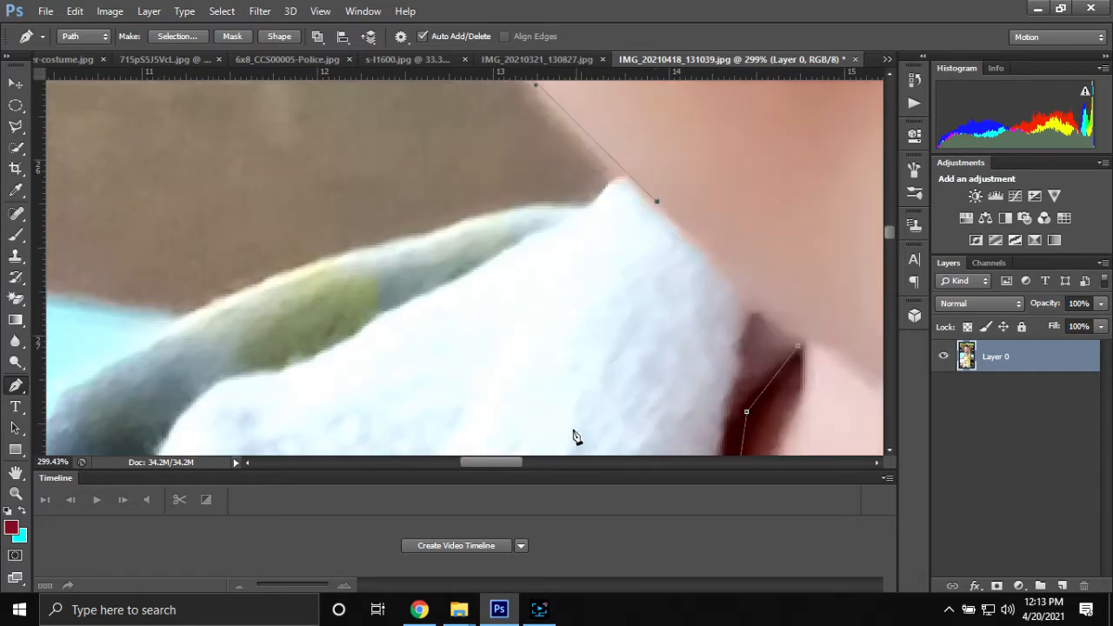
Step: Make a selection from the closed path and add it to Layer 0 as a layer mask to isolate the head
right_click(799, 353)
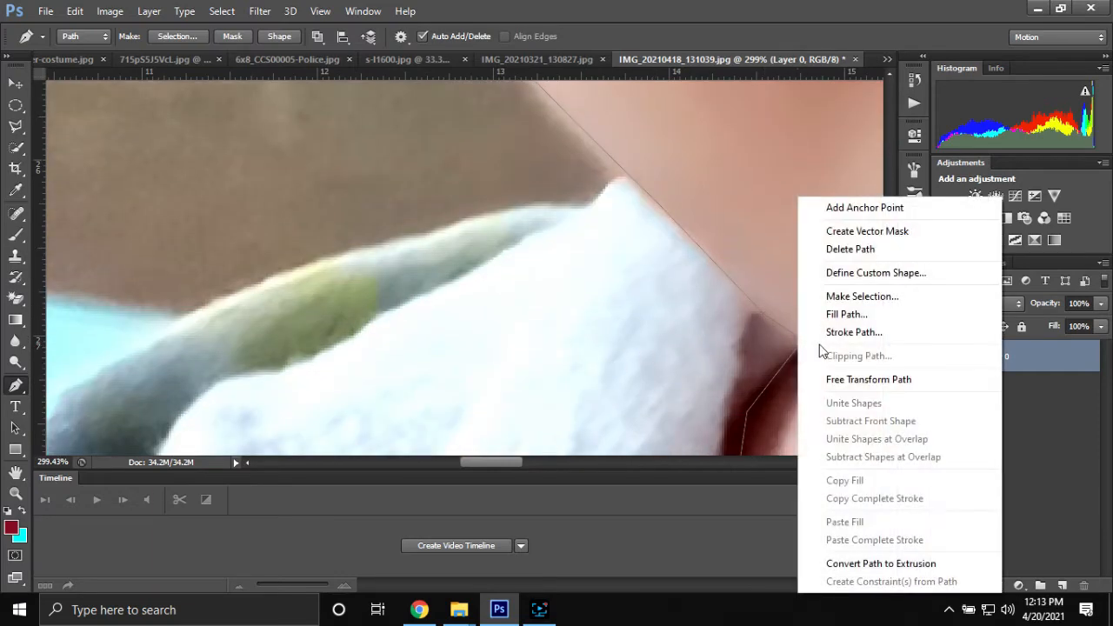
left_click(828, 299)
key("Return")
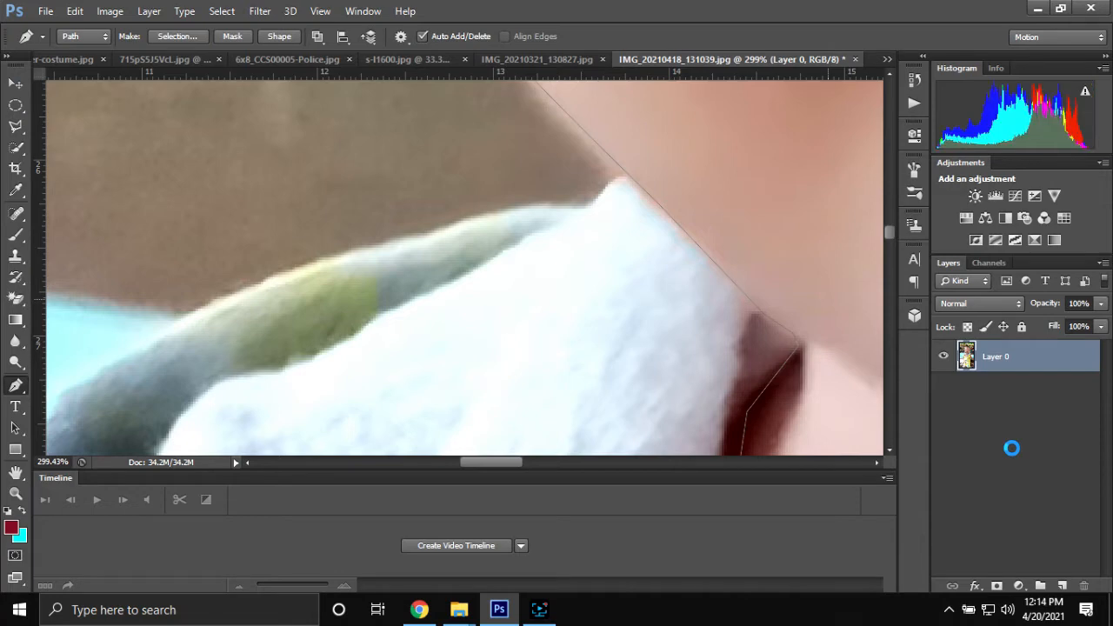
left_click(996, 585)
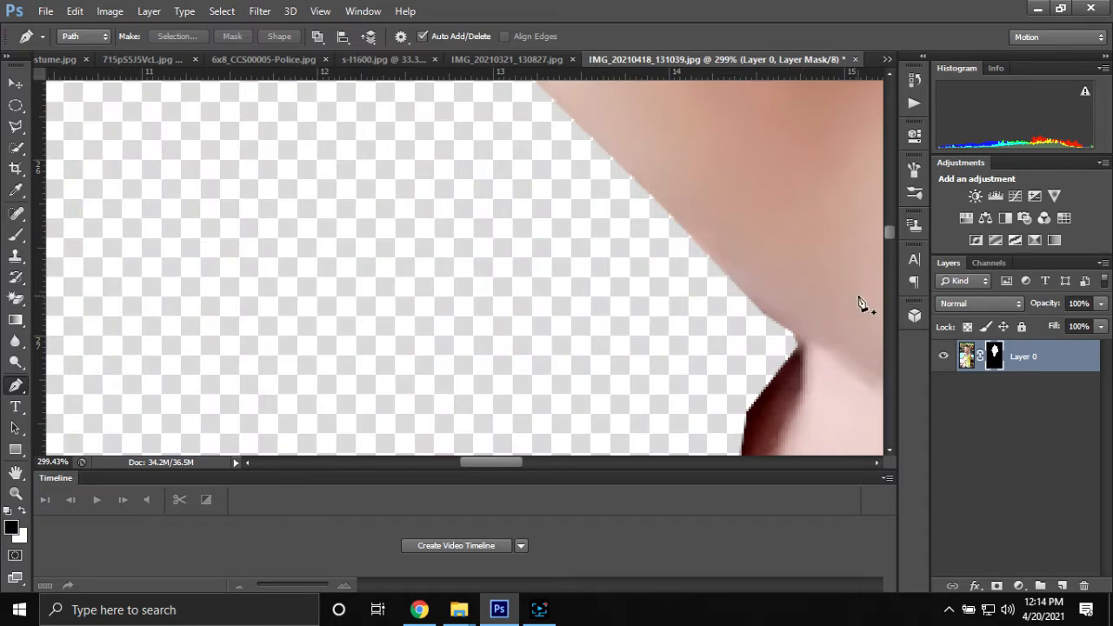
scroll(858, 301, "down", 8)
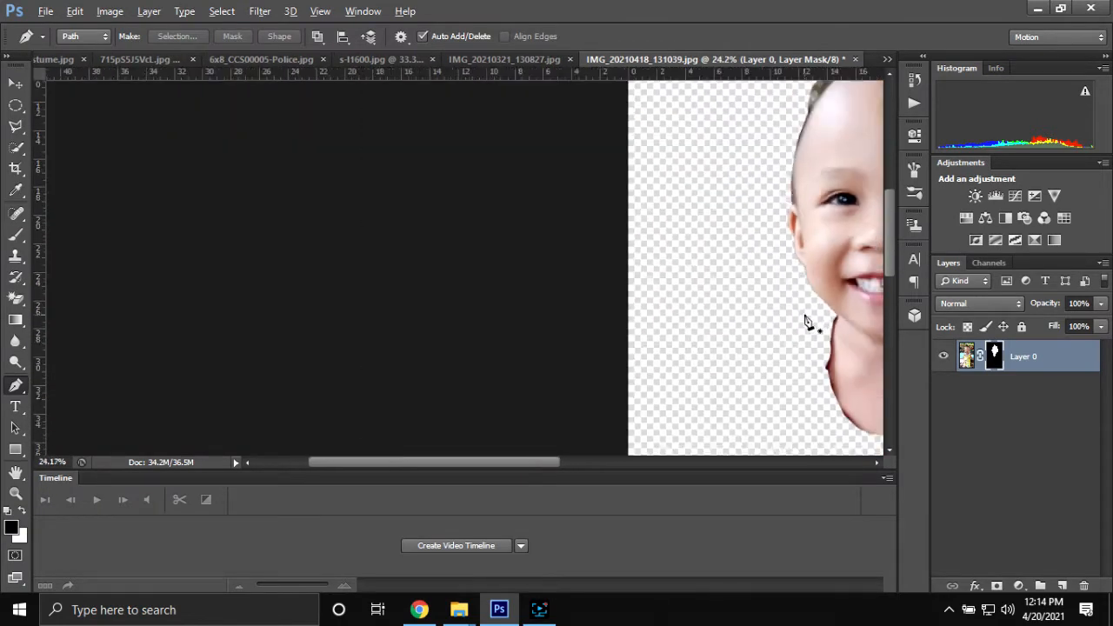
scroll(810, 324, "down", 4)
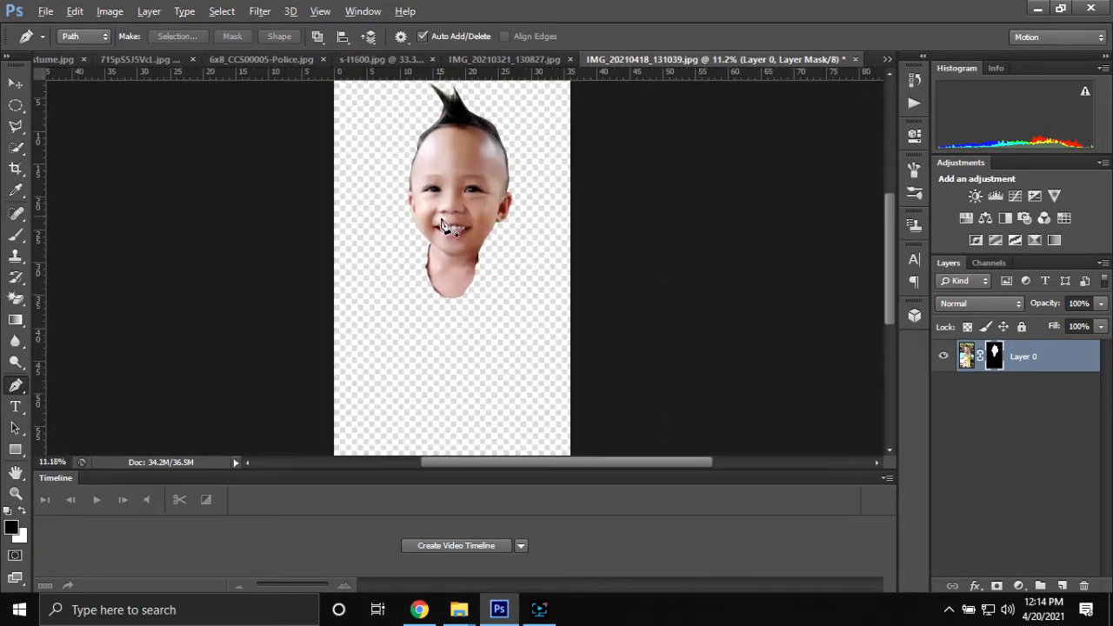
Step: Crop the cutout photo to a square area around the child's head and move the masked head into the s-l1600.jpg police photo
scroll(452, 239, "down", 2)
key("c")
left_click_drag(459, 429, 455, 357)
left_click_drag(467, 173, 470, 178)
left_click(819, 37)
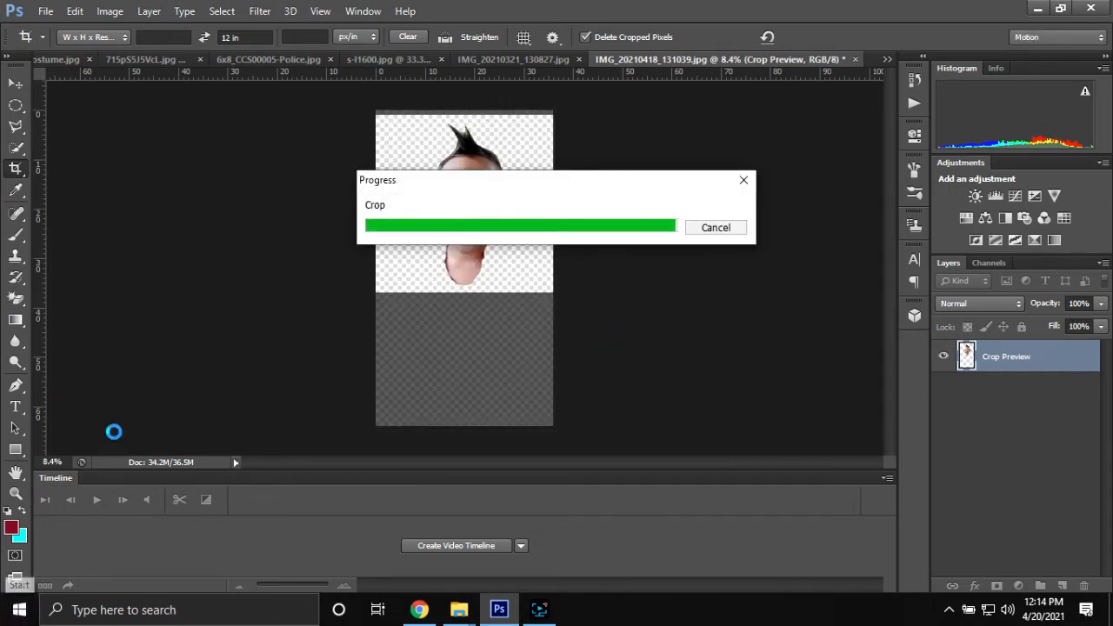
key("v")
left_click_drag(524, 223, 483, 228)
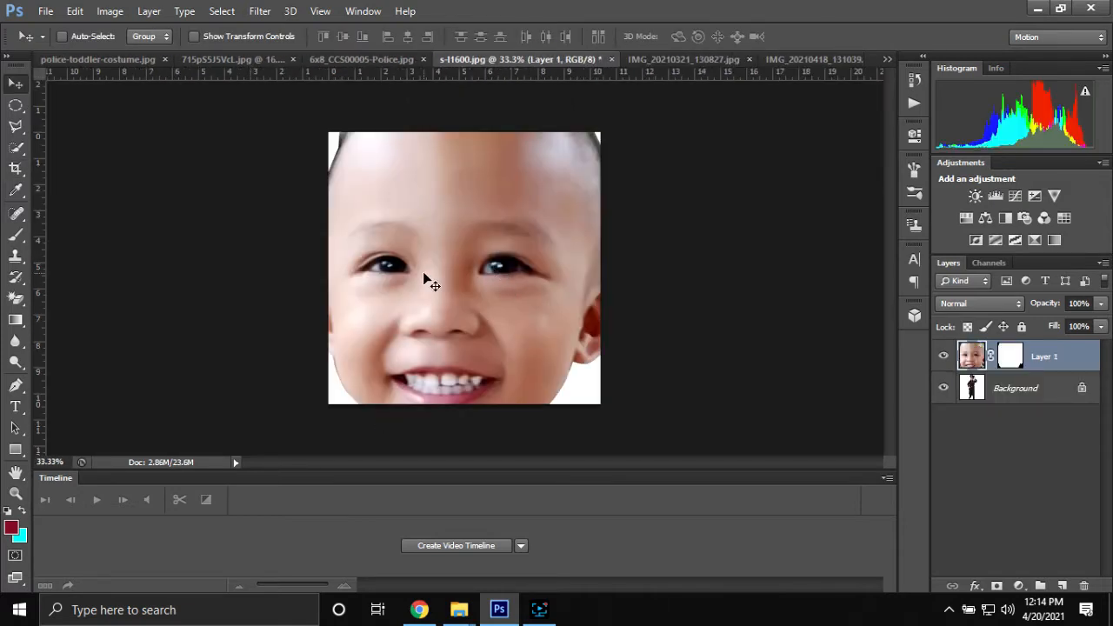
Step: Resize the s-l1600.jpg image to 2500 by 2500 pixels with proportions constrained
left_click(110, 11)
left_click(130, 127)
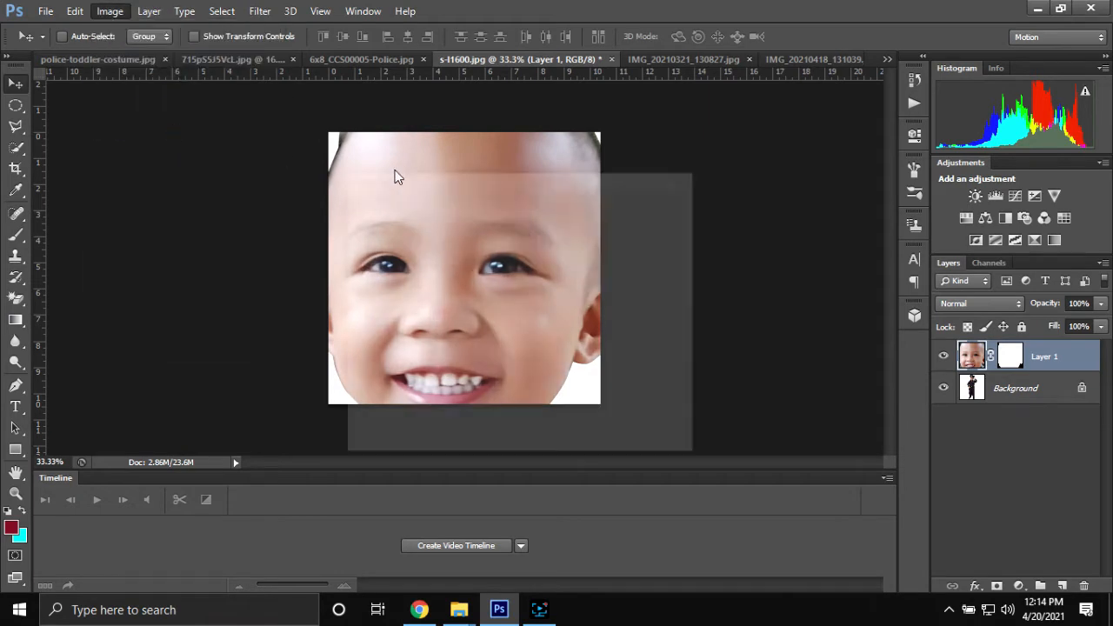
type("2500")
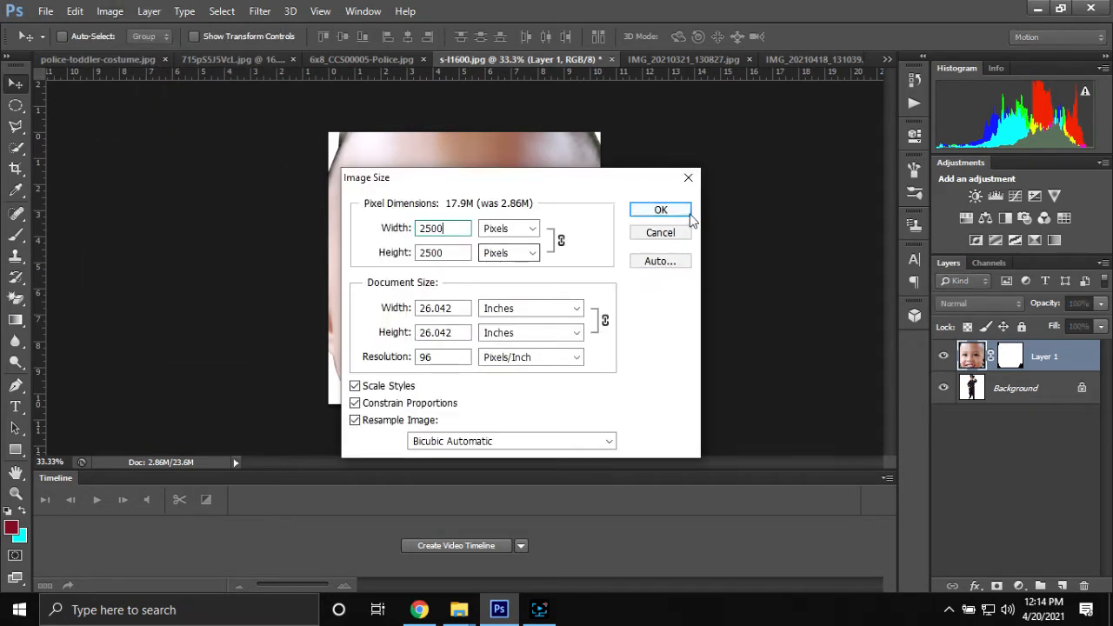
left_click(676, 210)
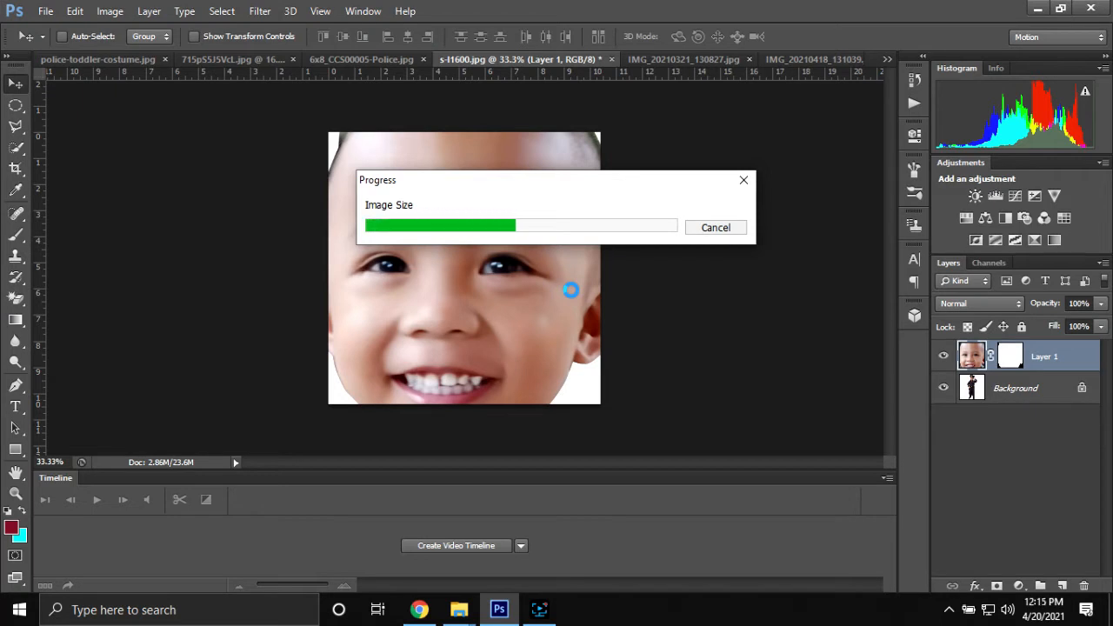
left_click(539, 610)
left_click(485, 393)
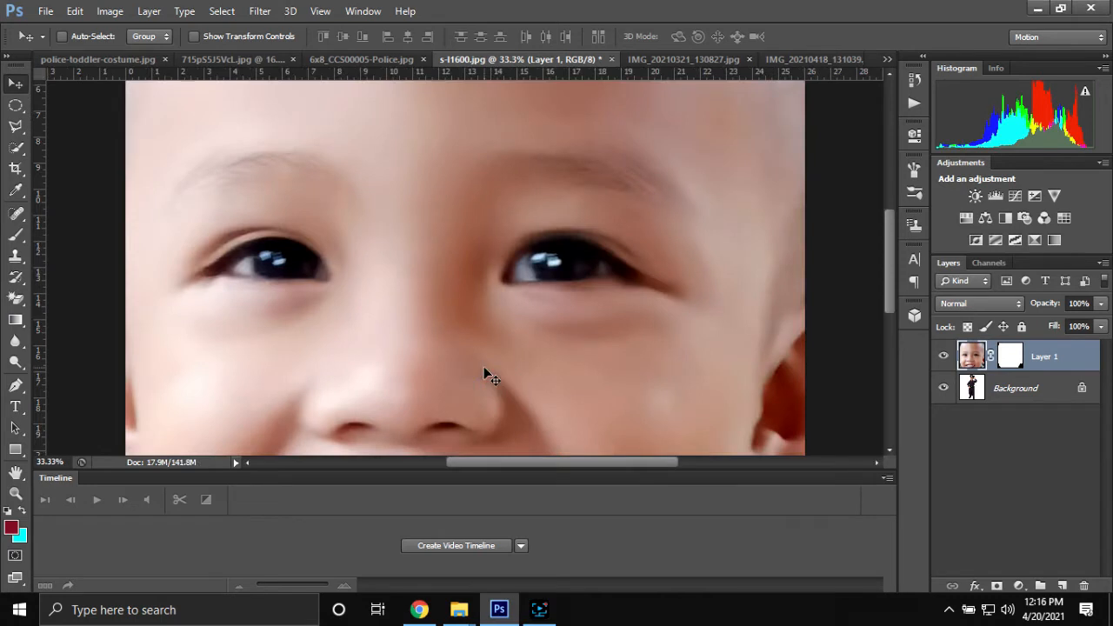
Step: Scale the head layer down proportionally around its center to about 18% with Free Transform
scroll(485, 310, "down", 5)
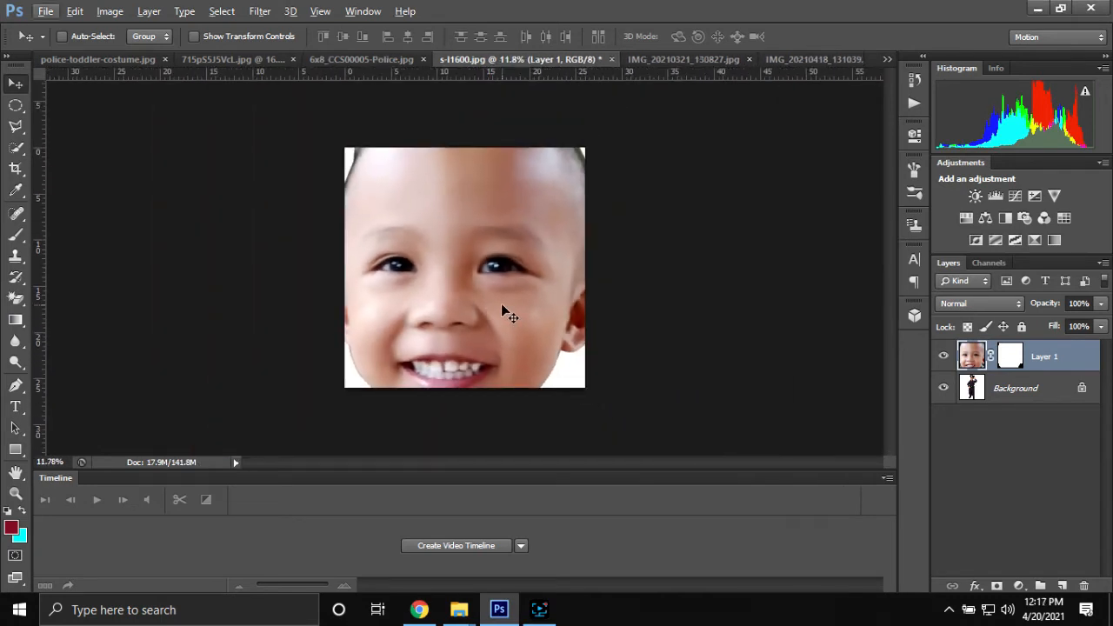
key("ctrl+t")
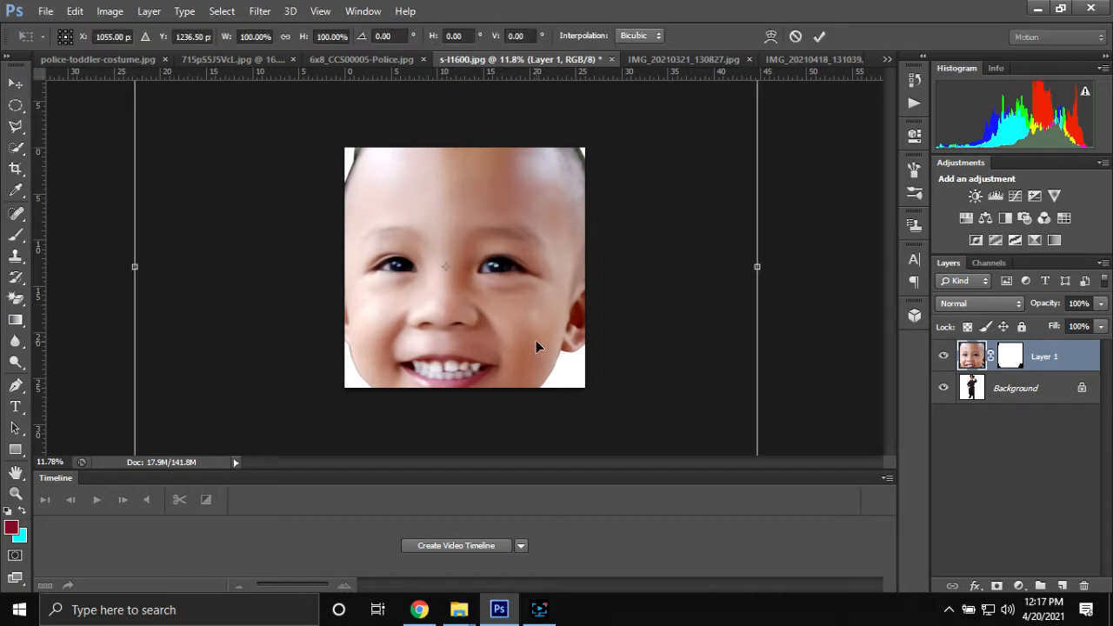
scroll(501, 282, "down", 4)
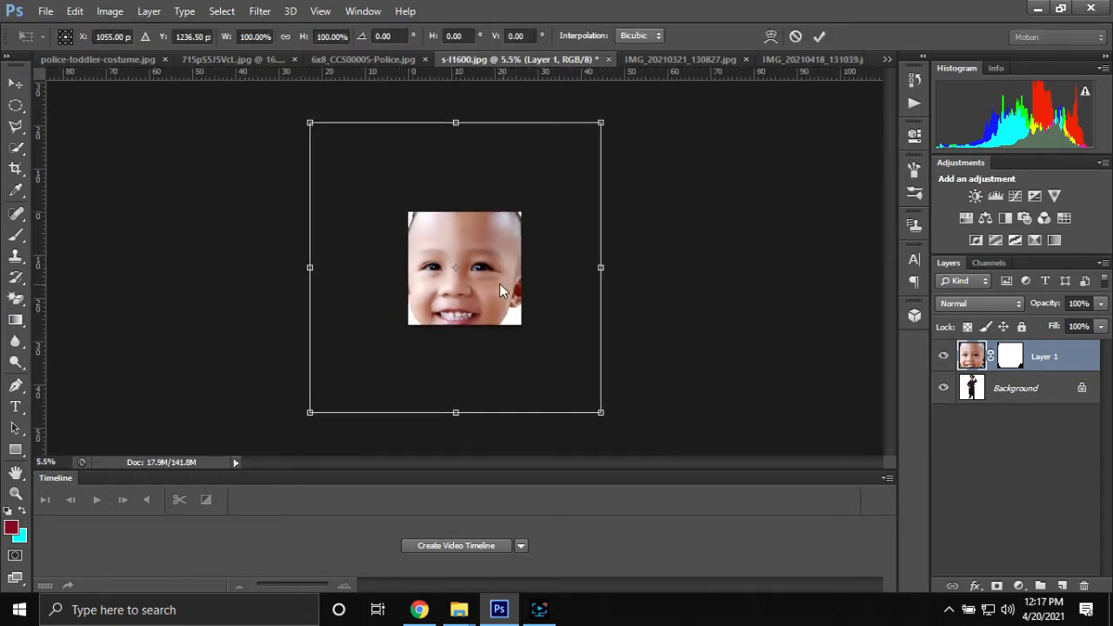
left_click_drag(310, 124, 426, 234)
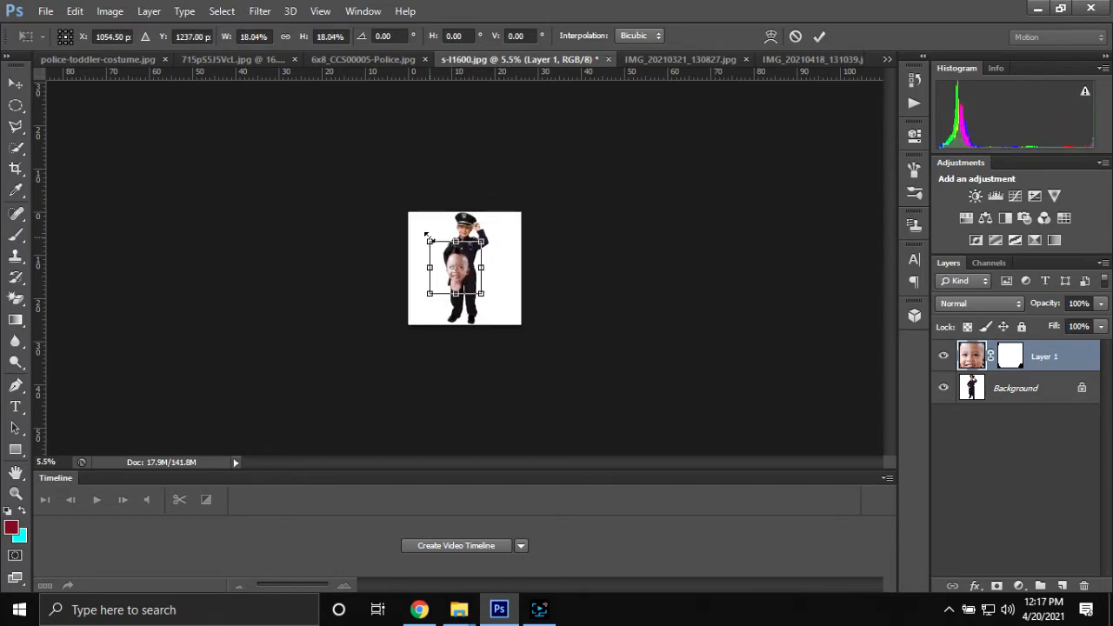
left_click(818, 38)
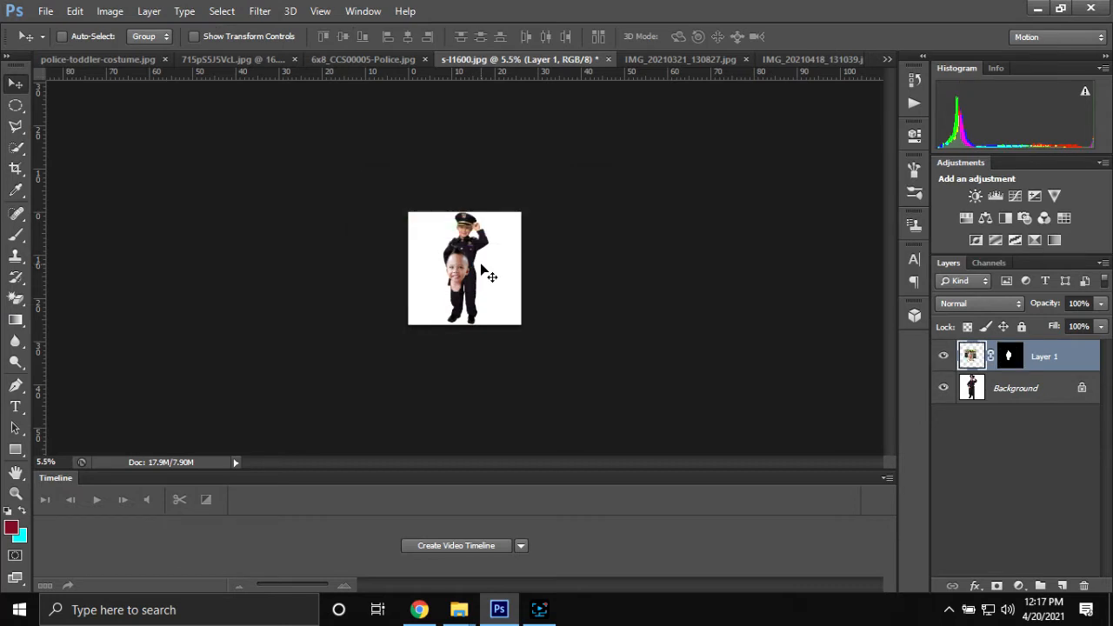
Step: Move the head onto the police boy's face and scale it to about 74% so it fits above the collar
scroll(491, 319, "up", 5)
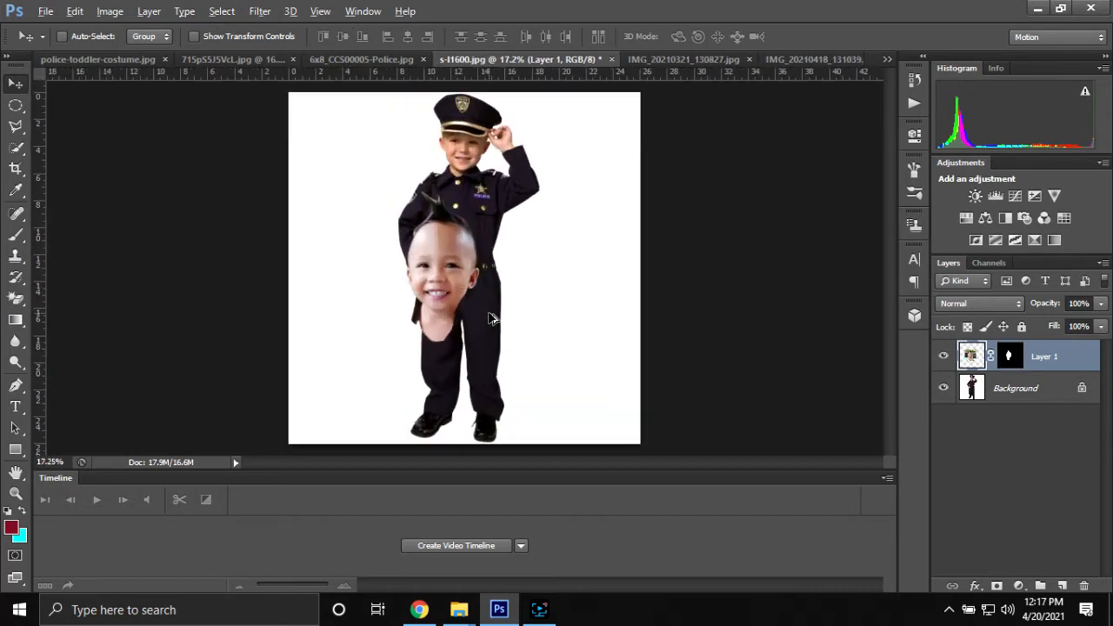
scroll(519, 317, "up", 1)
left_click_drag(439, 396, 463, 245)
key("ctrl+t")
left_click_drag(557, 340, 497, 295)
left_click_drag(464, 262, 491, 274)
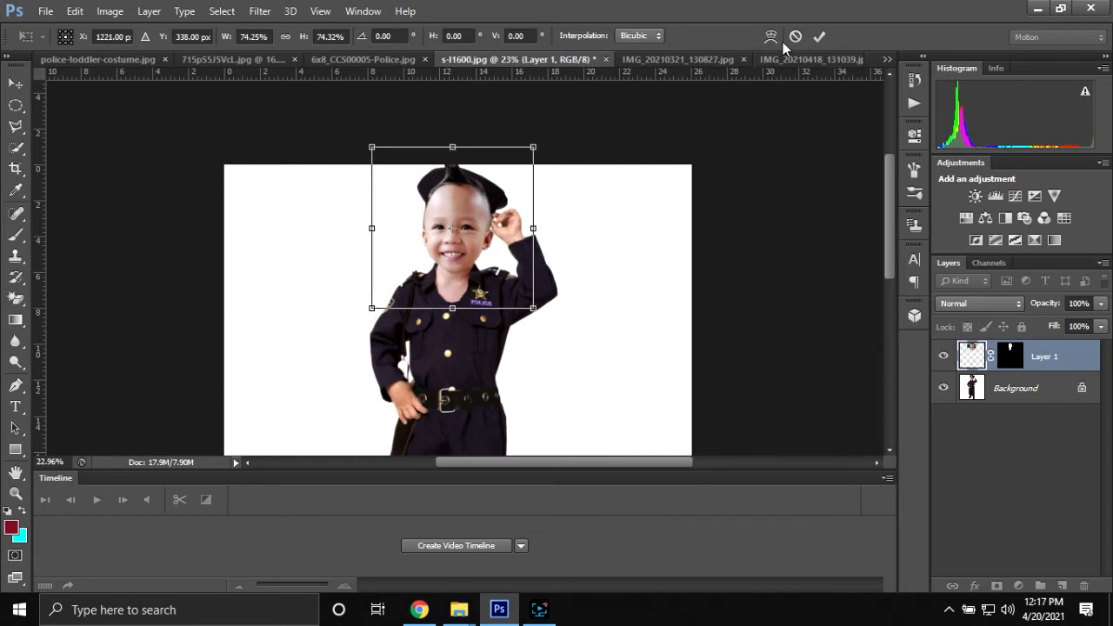
left_click(819, 36)
Step: Convert the Background into an unlocked layer and duplicate it
left_click(1050, 385)
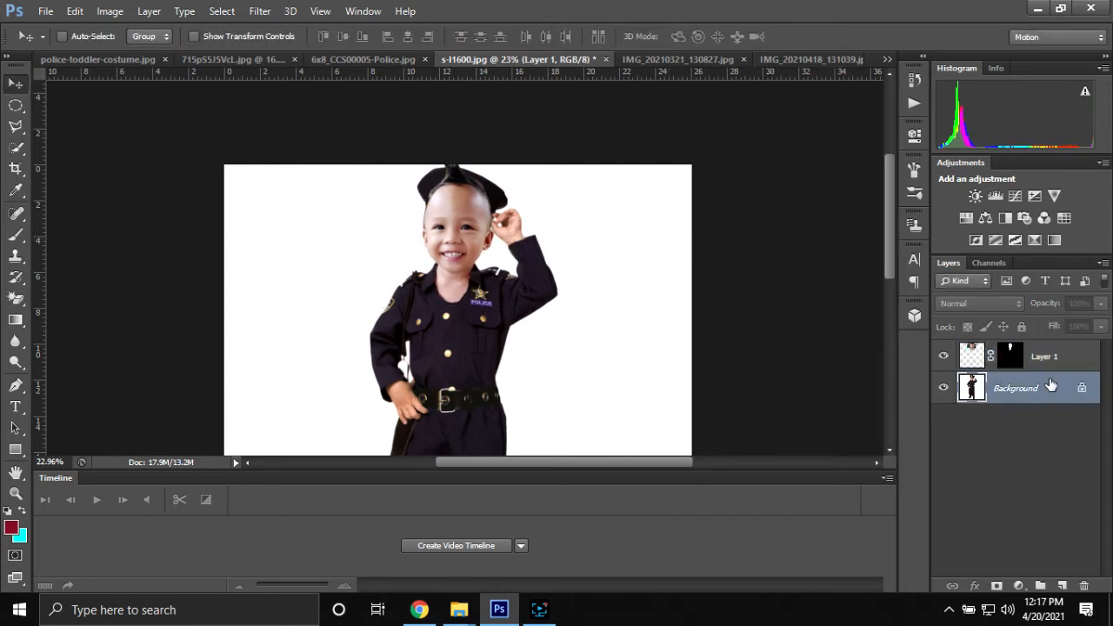
double_click(1050, 385, "alt")
key("ctrl+j")
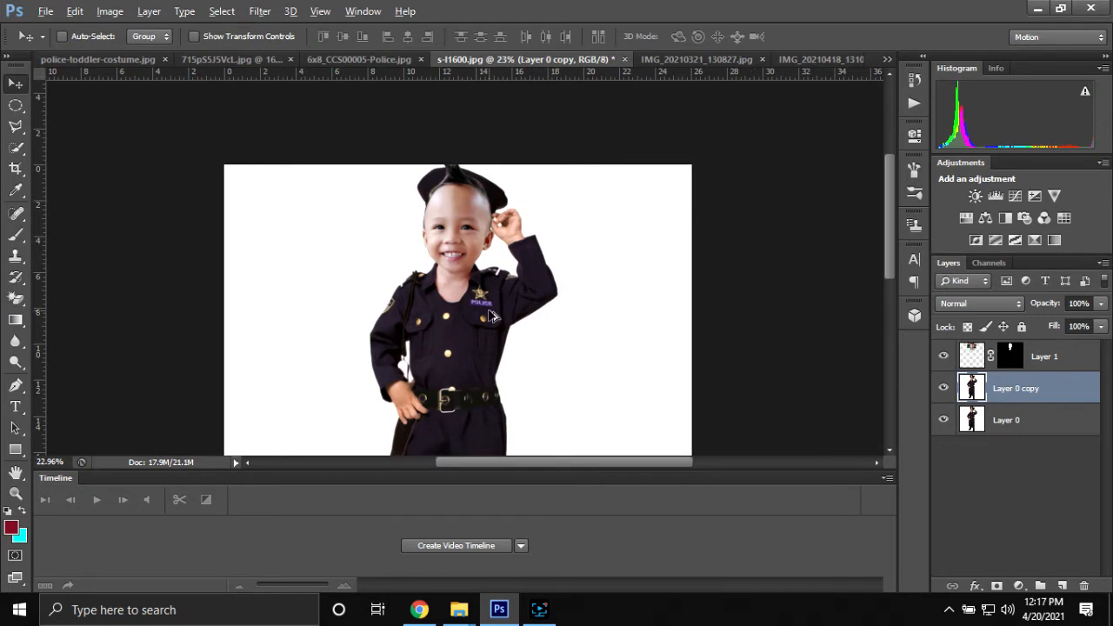
Step: Hide Layer 1 and select the police cap and raised hand on Layer 0 copy with the Quick Selection tool
scroll(489, 316, "up", 3)
left_click(944, 356)
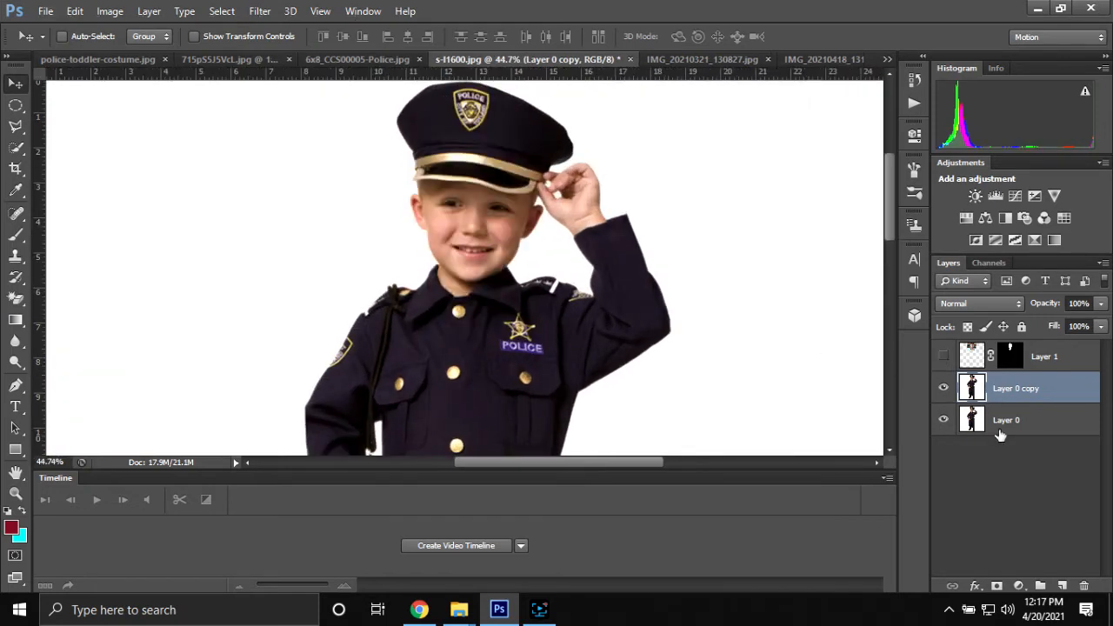
scroll(669, 273, "up", 1)
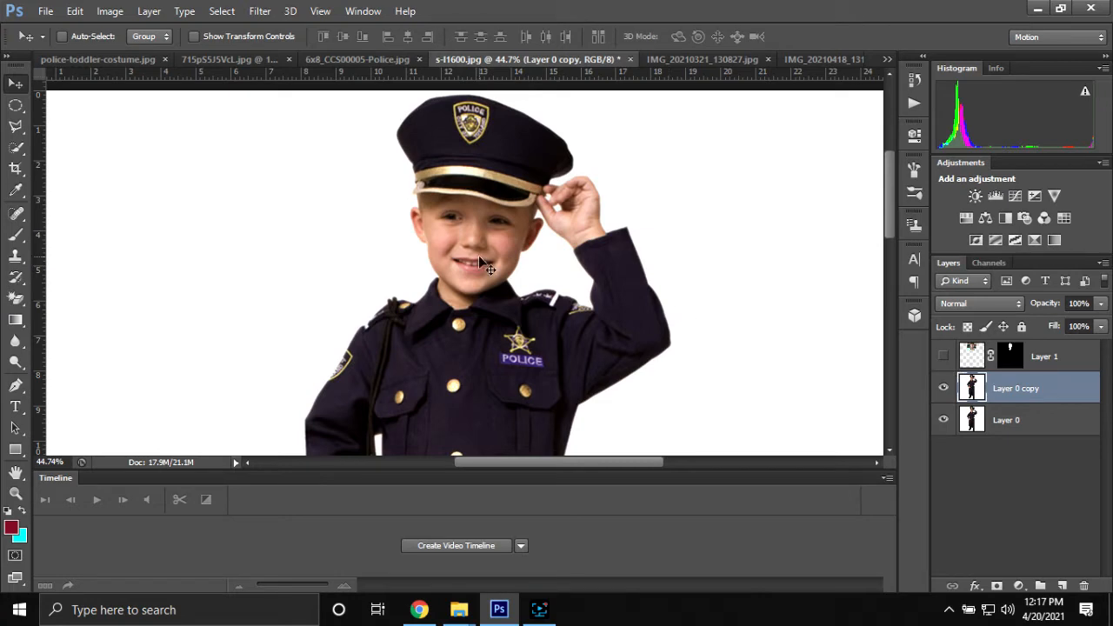
key("w")
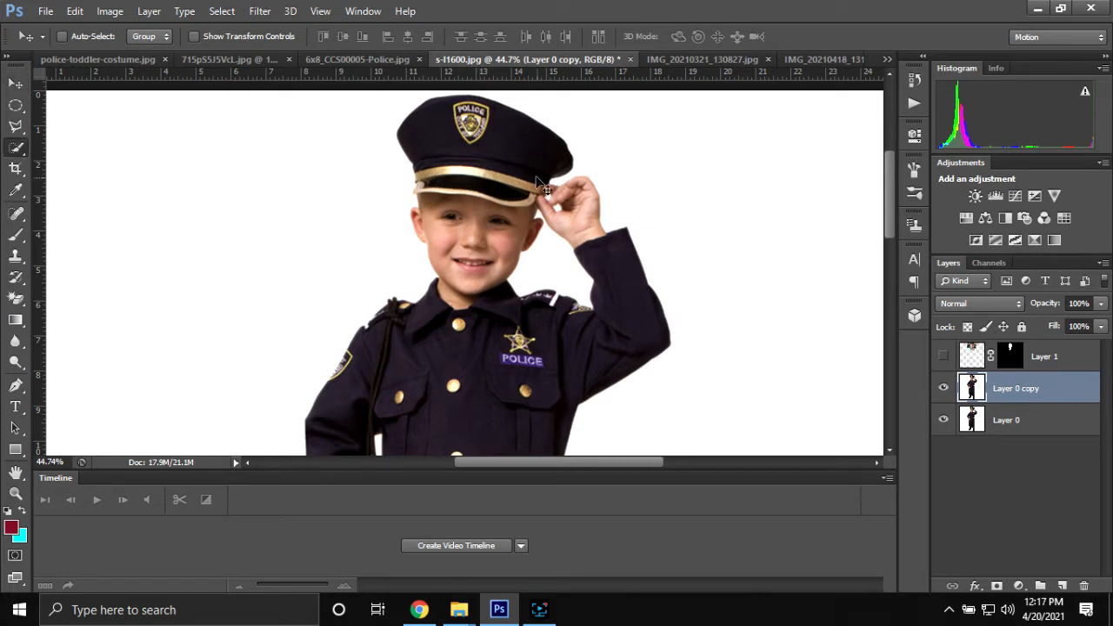
key("v")
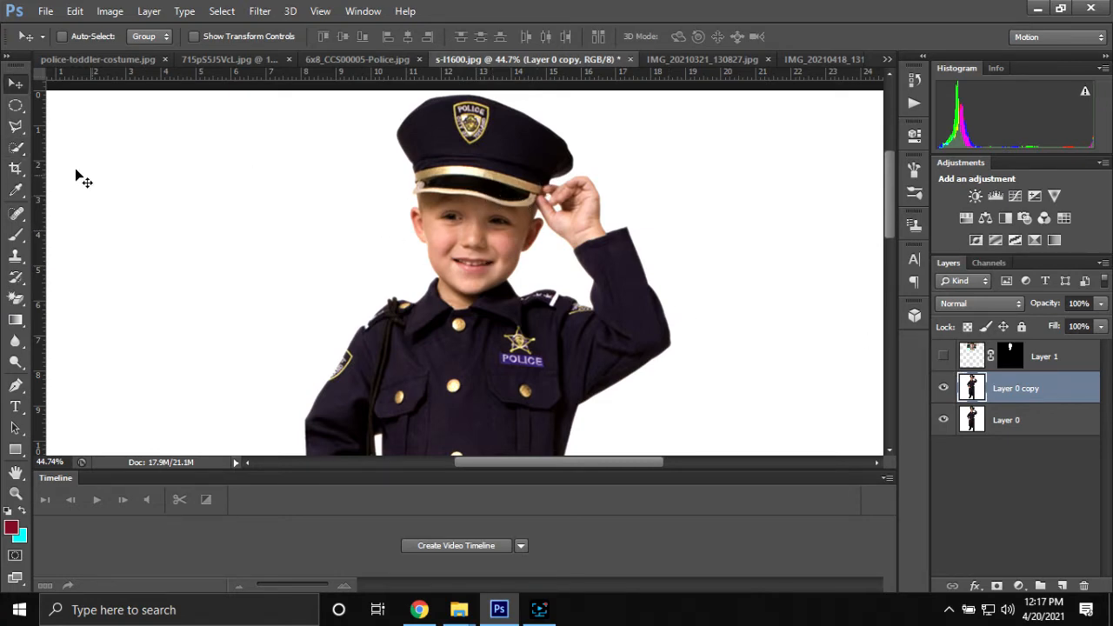
left_click(16, 105)
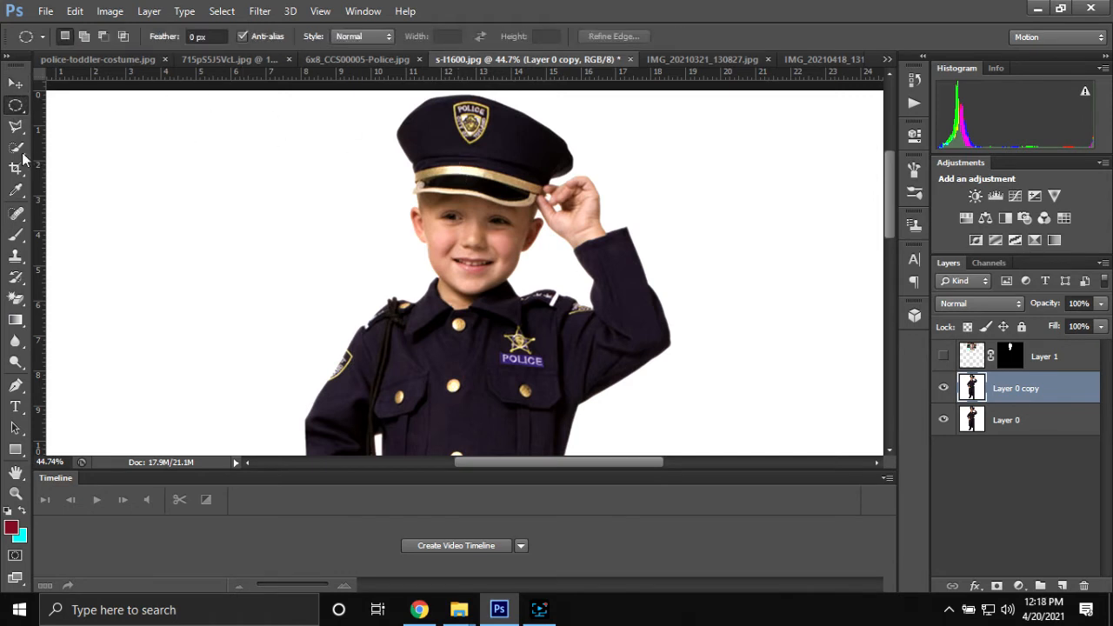
key("w")
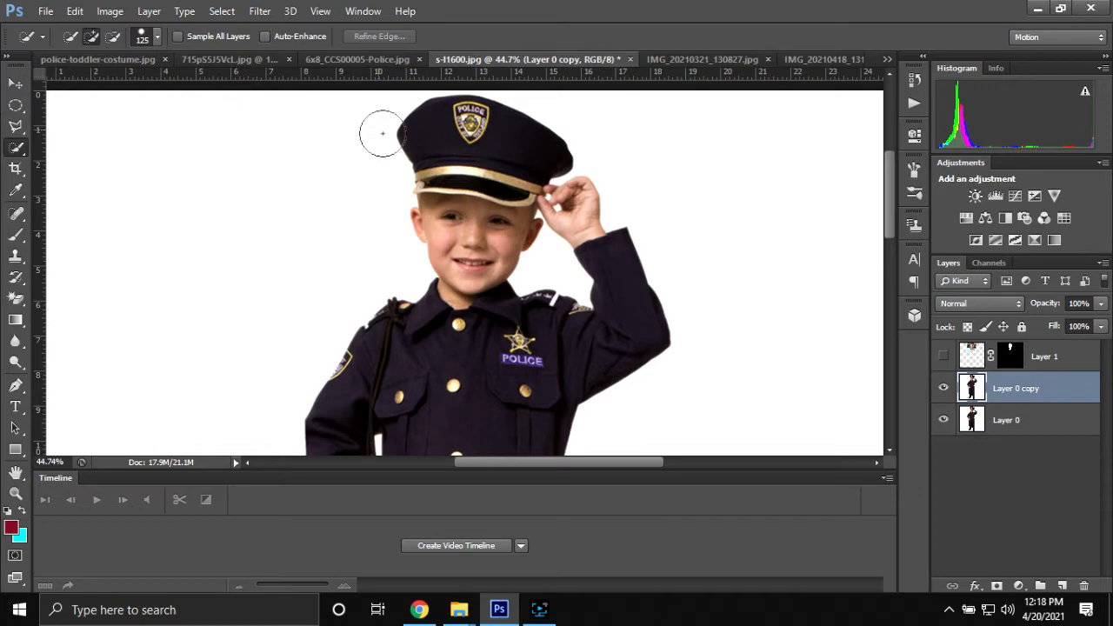
mouse_move(461, 169)
left_mouse_down()
mouse_move(444, 180)
mouse_move(517, 178)
left_mouse_up()
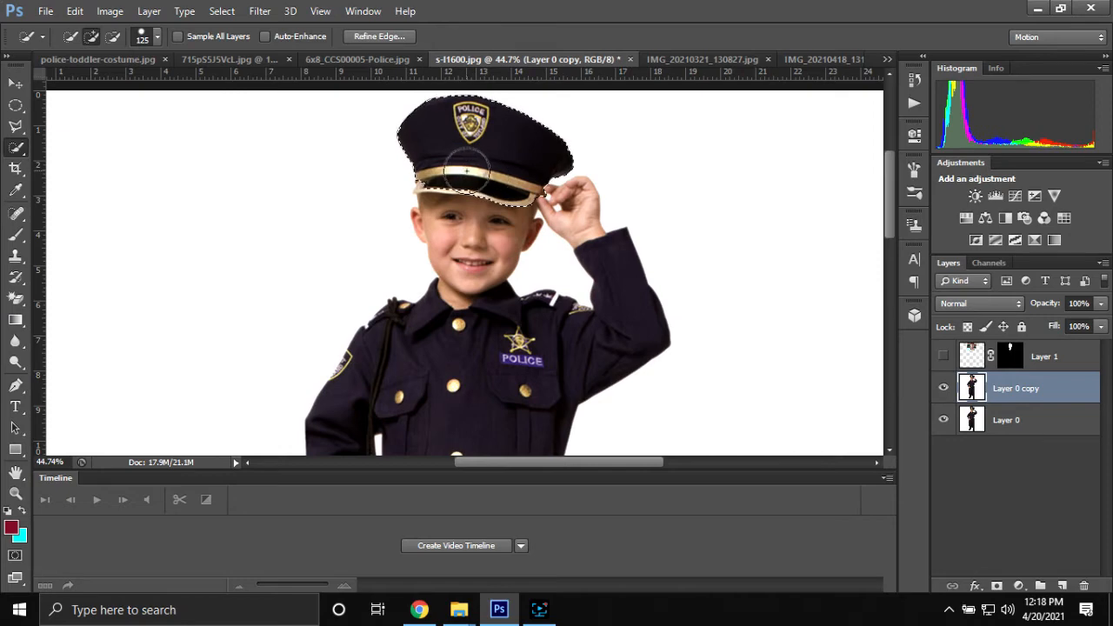
left_click_drag(576, 209, 581, 202)
Step: Reduce the Quick Selection brush to 15 px for refining the selection along the cap's brim
scroll(409, 221, "up", 5)
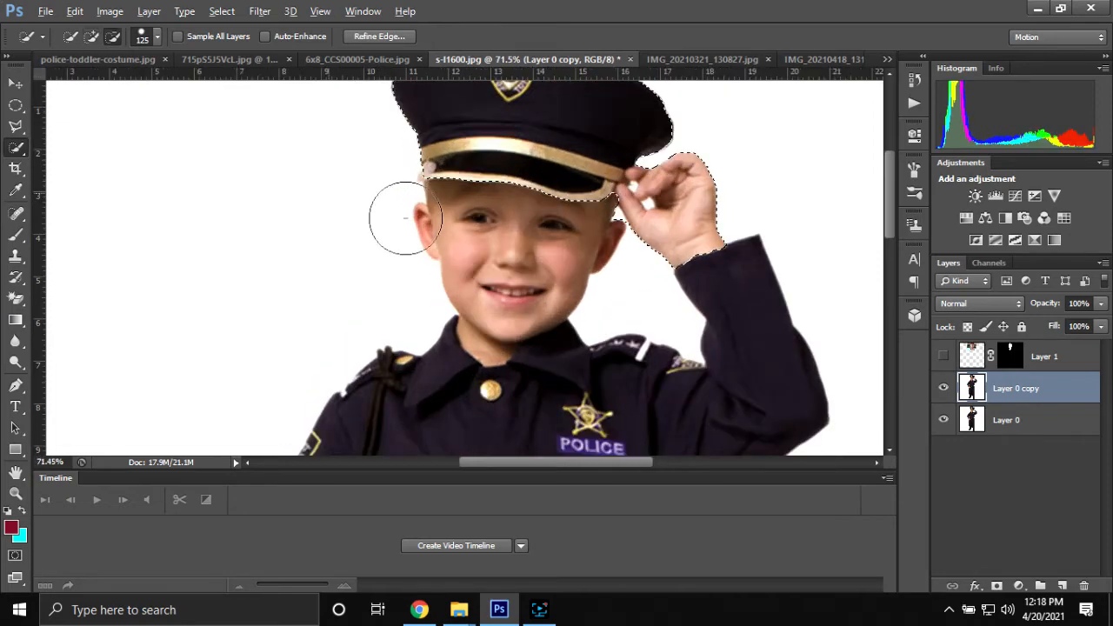
key("bracketleft")
key("bracketleft")
key("bracketleft")
key("bracketleft")
key("bracketleft")
key("bracketleft")
key("bracketleft")
key("bracketleft")
key("bracketleft")
key("bracketleft")
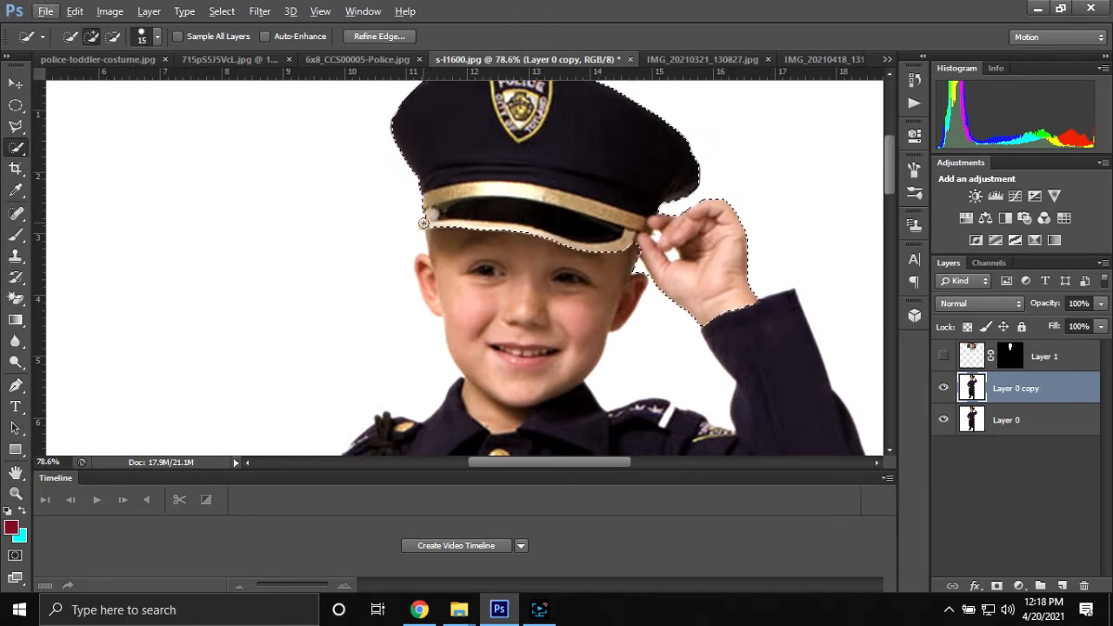
Step: Copy the selected cap and hand to a new layer, place it above Layer 1 and show Layer 1
scroll(392, 228, "up", 2)
right_click(576, 214)
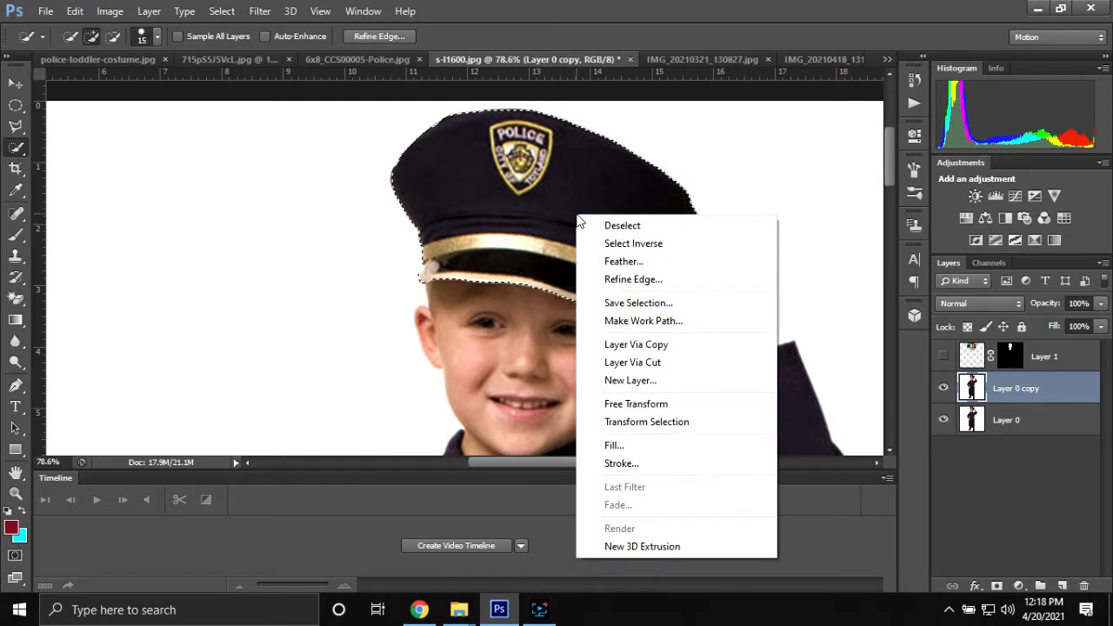
left_click(621, 345)
left_click_drag(1041, 399, 1005, 372)
left_click(943, 387)
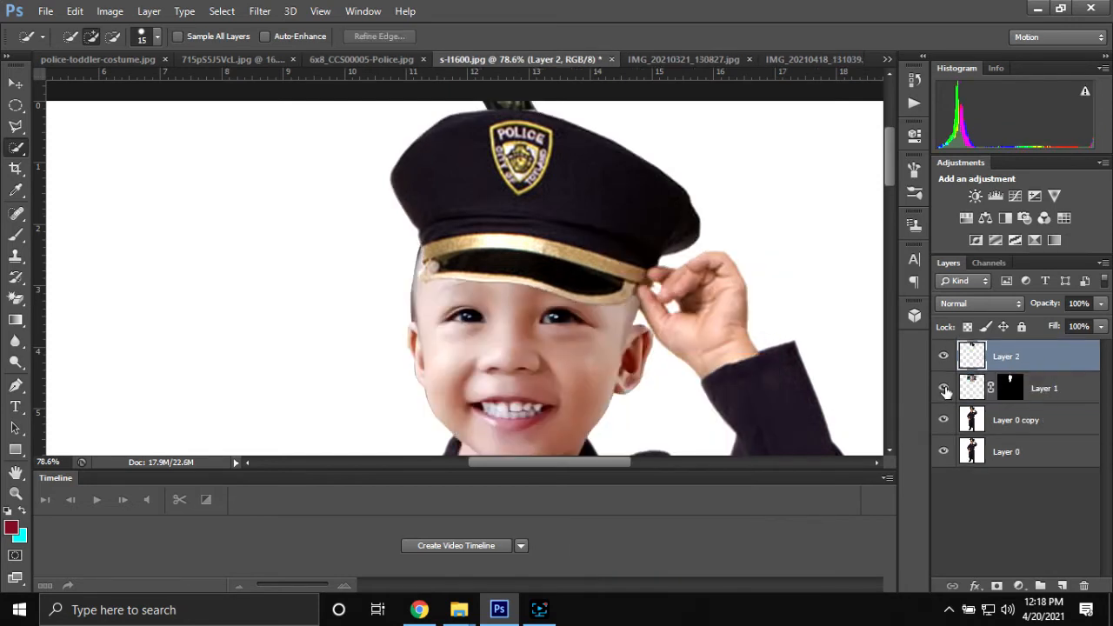
Step: Hide Layer 2 and Layer 1 and make Layer 0 copy the active layer
scroll(657, 366, "down", 6)
scroll(659, 363, "up", 1)
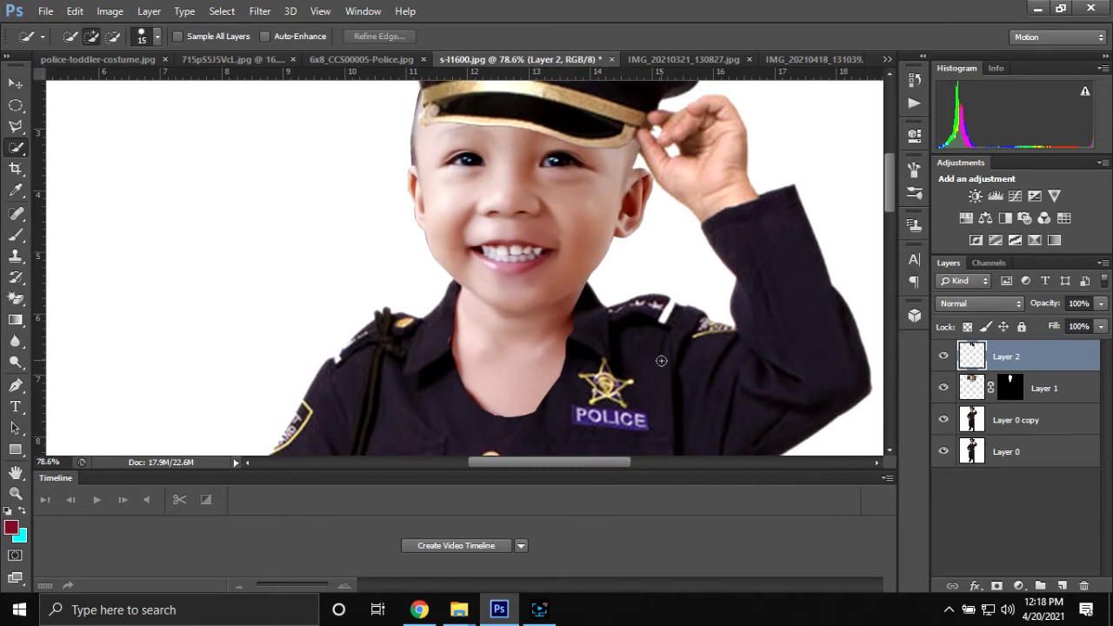
left_click(943, 356)
left_click(945, 388)
scroll(550, 310, "up", 3)
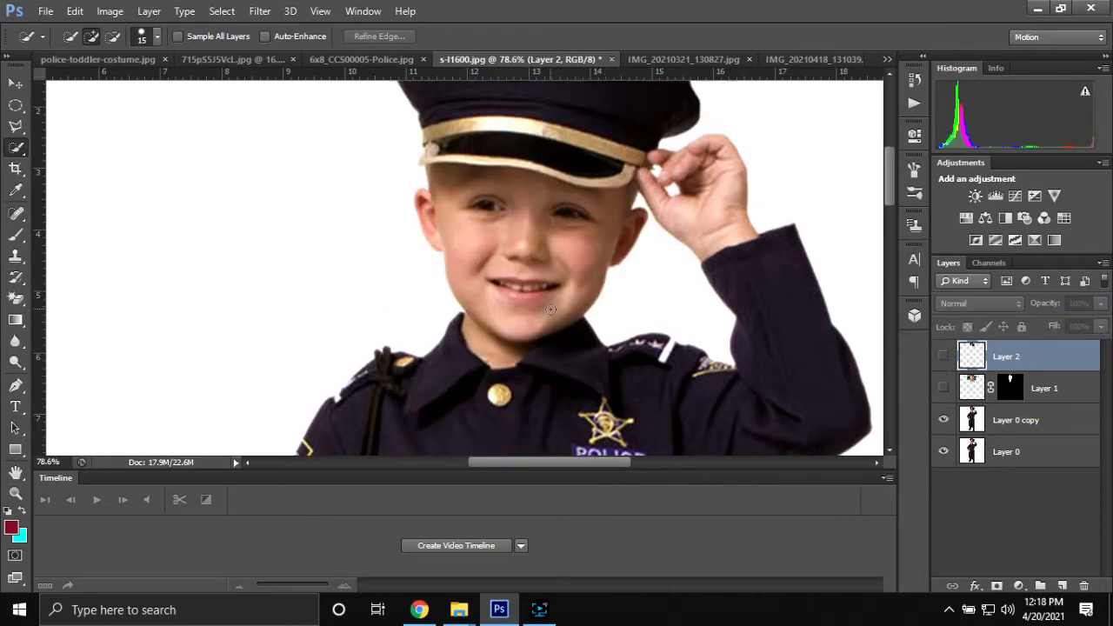
left_click(1028, 421)
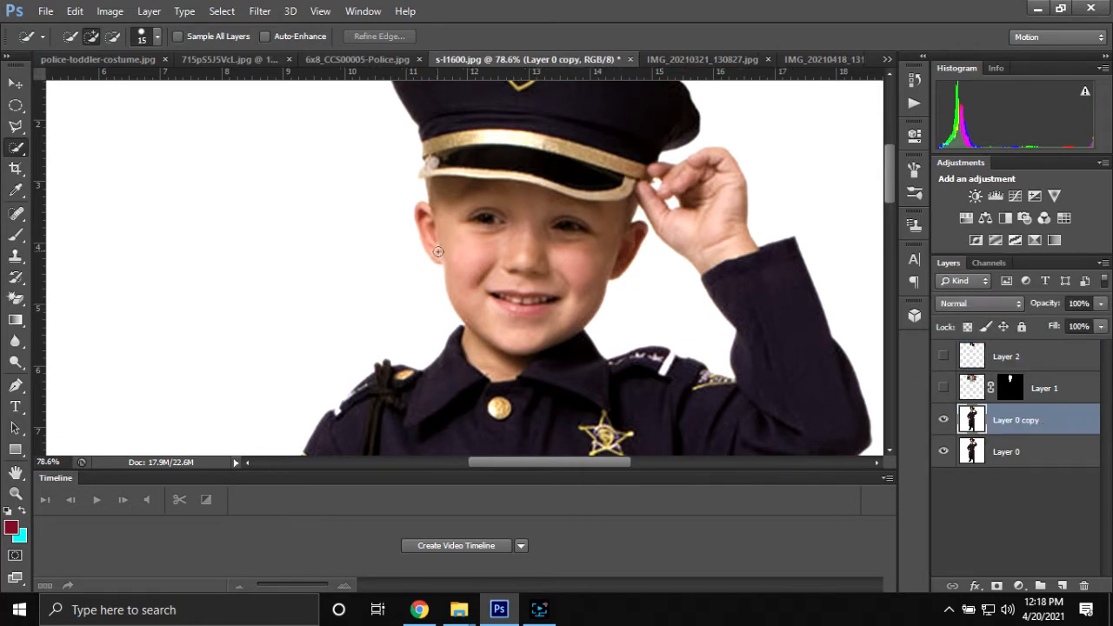
Step: Select the original boy's face, ears and neck on Layer 0 copy using Quick Selection with a 100 px brush
key("bracketright")
key("bracketright")
key("bracketright")
key("bracketright")
key("bracketright")
key("bracketright")
key("bracketright")
key("bracketright")
key("bracketright")
key("bracketright")
key("bracketright")
left_click_drag(506, 287, 502, 328)
mouse_move(534, 387)
left_mouse_down()
mouse_move(579, 385)
mouse_move(580, 372)
left_mouse_up()
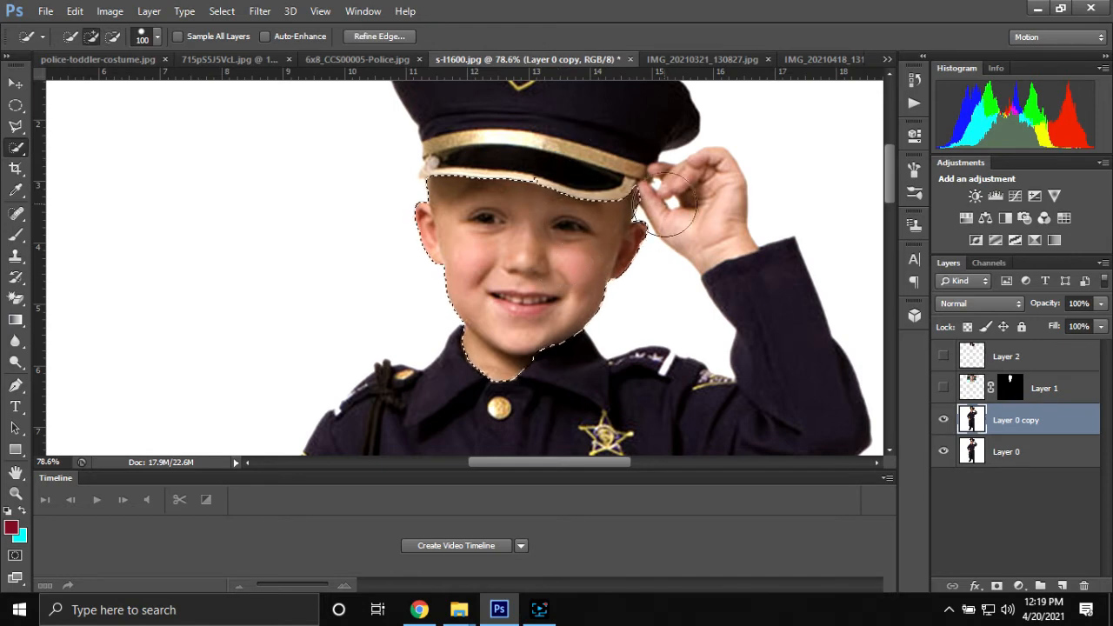
Step: Cut the selected face and neck to a new layer, and hide both that layer and Layer 0
right_click(533, 252)
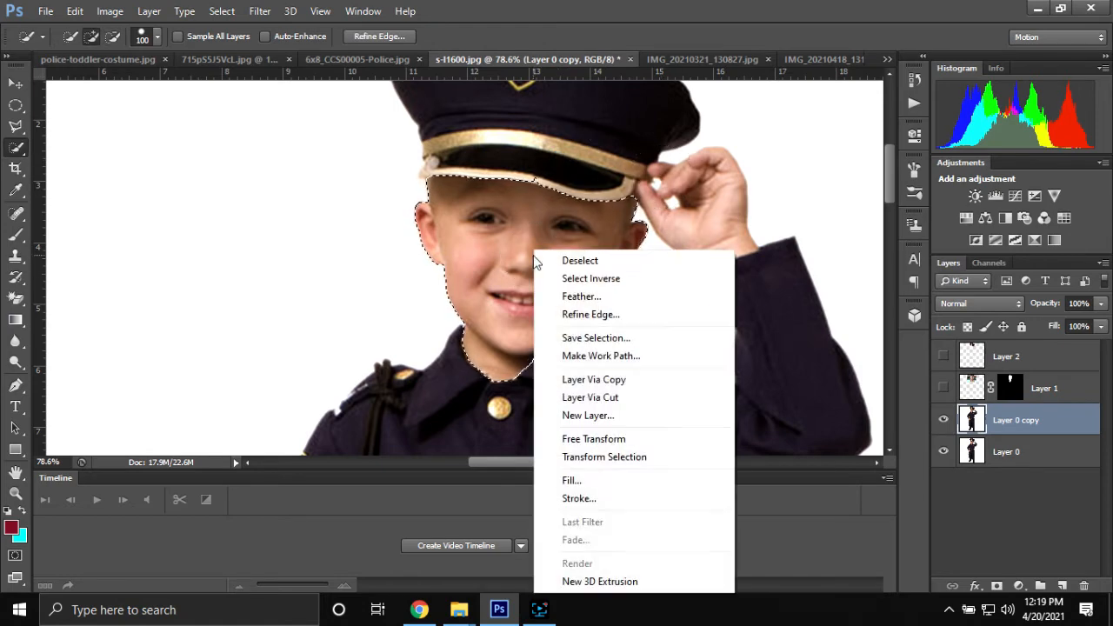
left_click(577, 397)
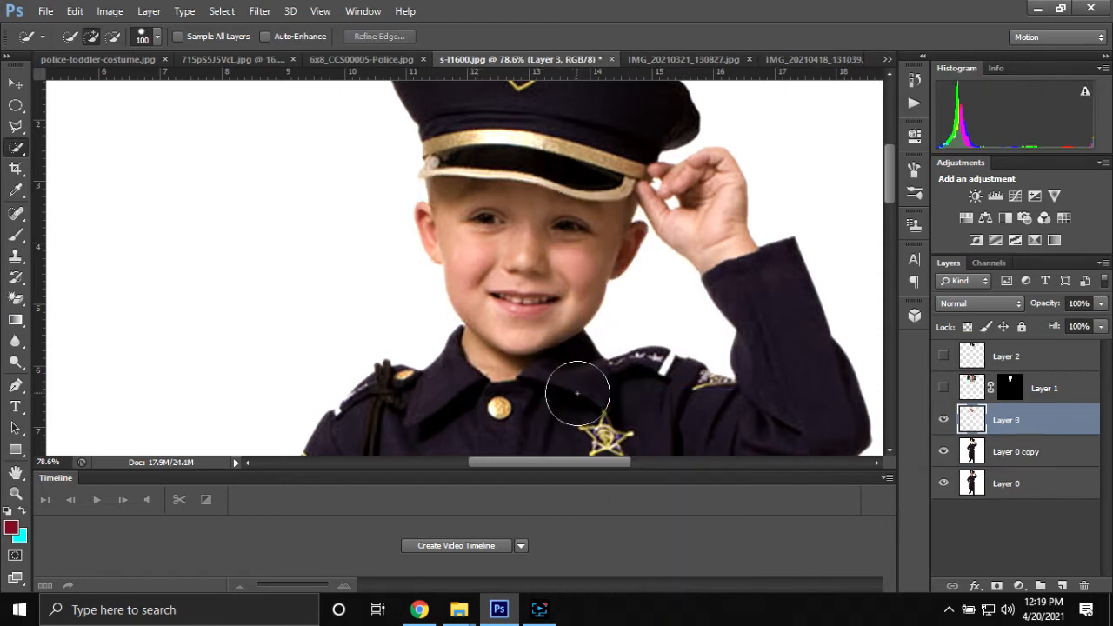
left_click(944, 420)
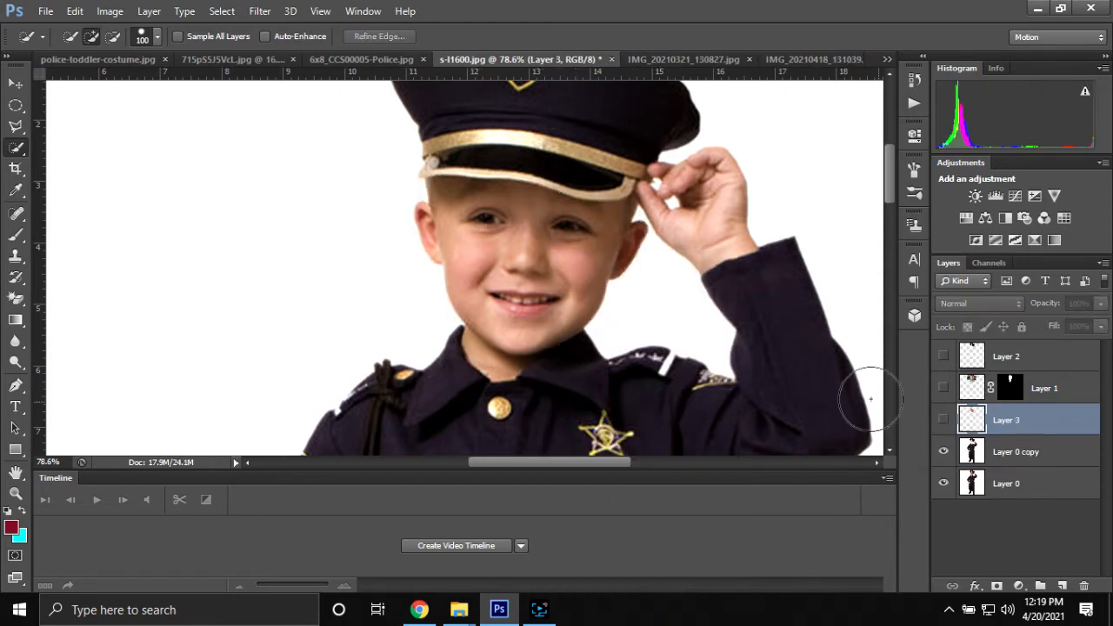
left_click(944, 484)
Step: Show the new head on Layer 1 and make Layer 2 the active layer
left_click(1070, 379)
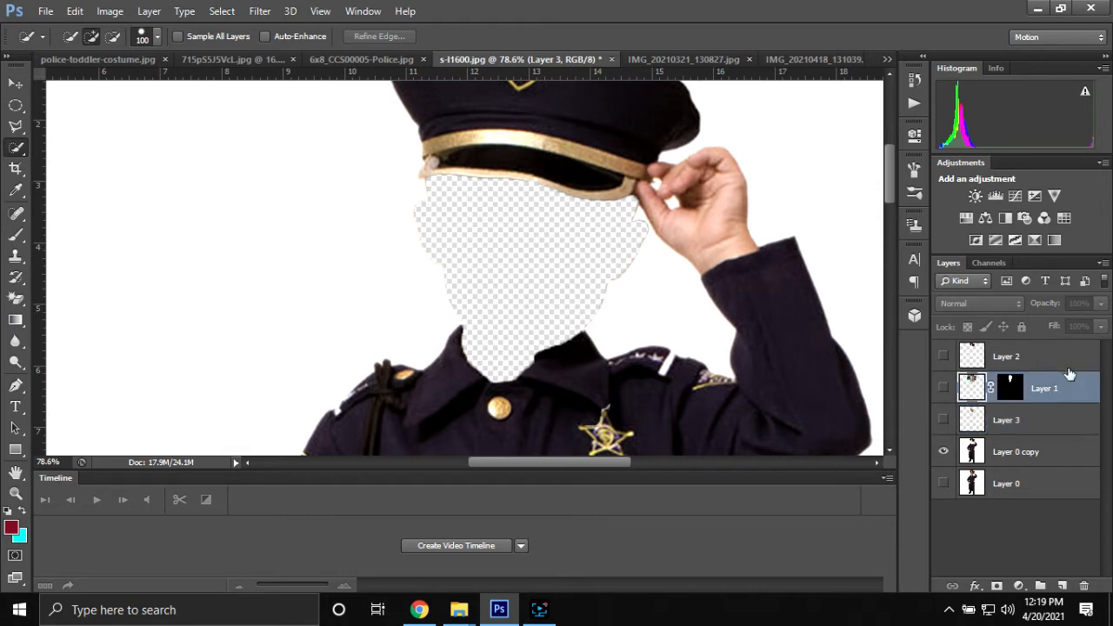
left_click(1043, 357)
left_click(943, 387)
scroll(644, 326, "down", 1)
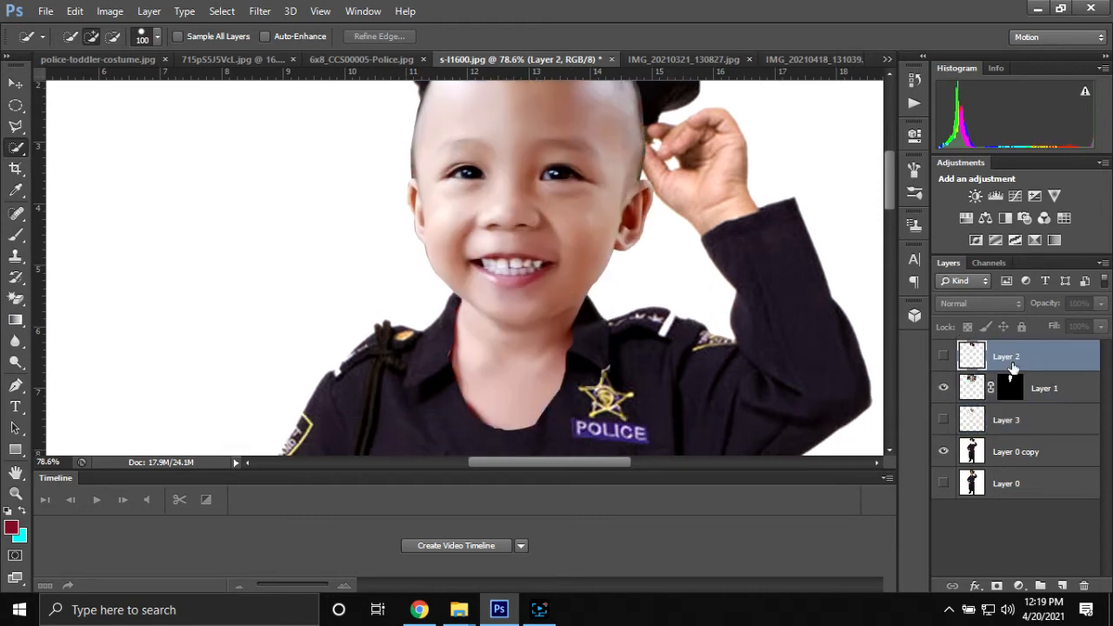
Step: Move Layer 2 directly above Layer 0 and add a layer mask to Layer 0 copy
left_click_drag(1048, 361, 1028, 443)
scroll(666, 328, "up", 3)
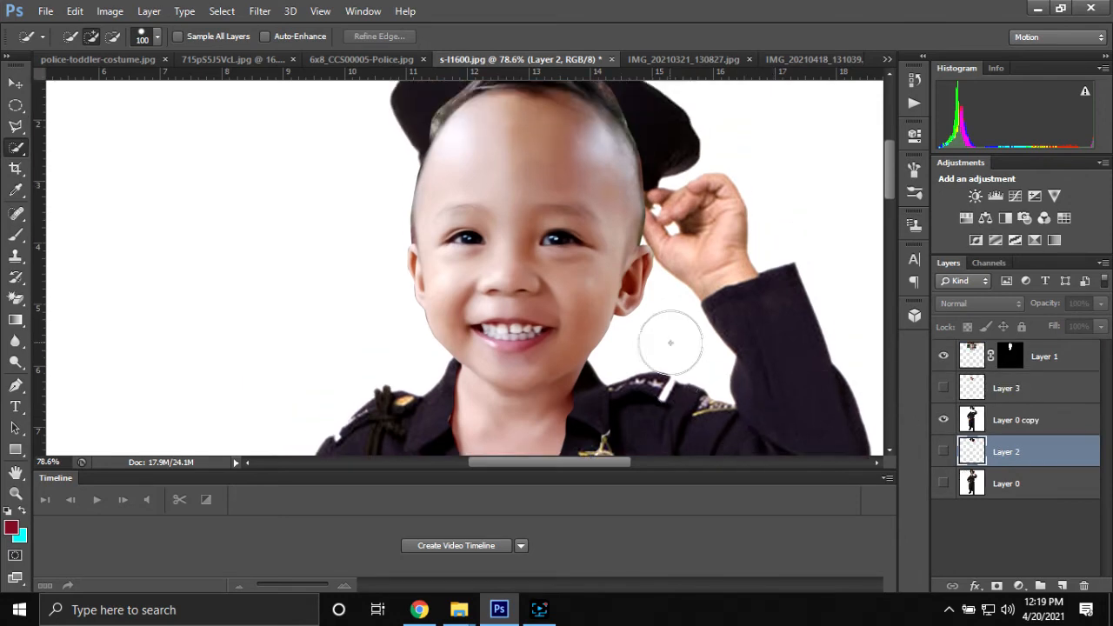
left_click(1020, 422)
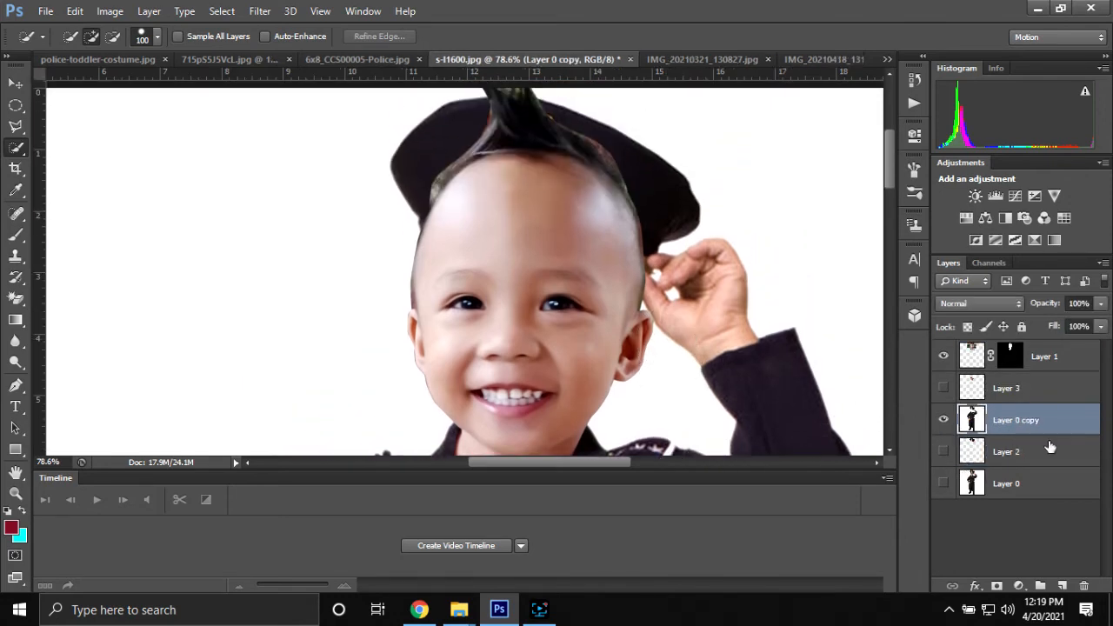
left_click(996, 586)
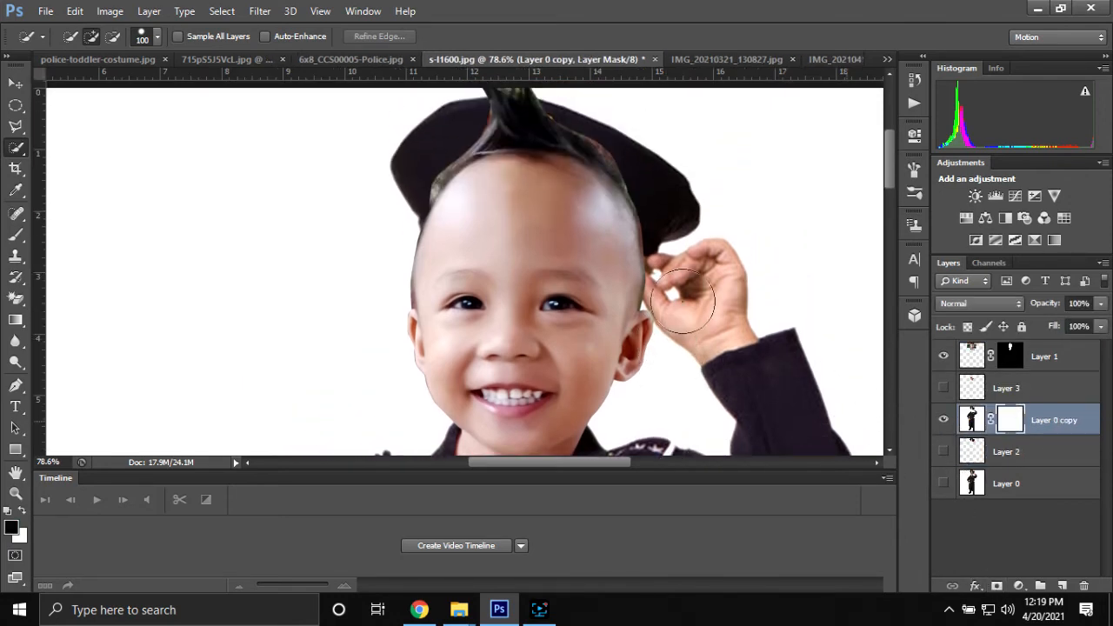
Step: Switch to the Brush tool and reduce its size to 100 px, undoing the stray oversized dab on the Layer 0 copy mask
key("b")
left_click(518, 179)
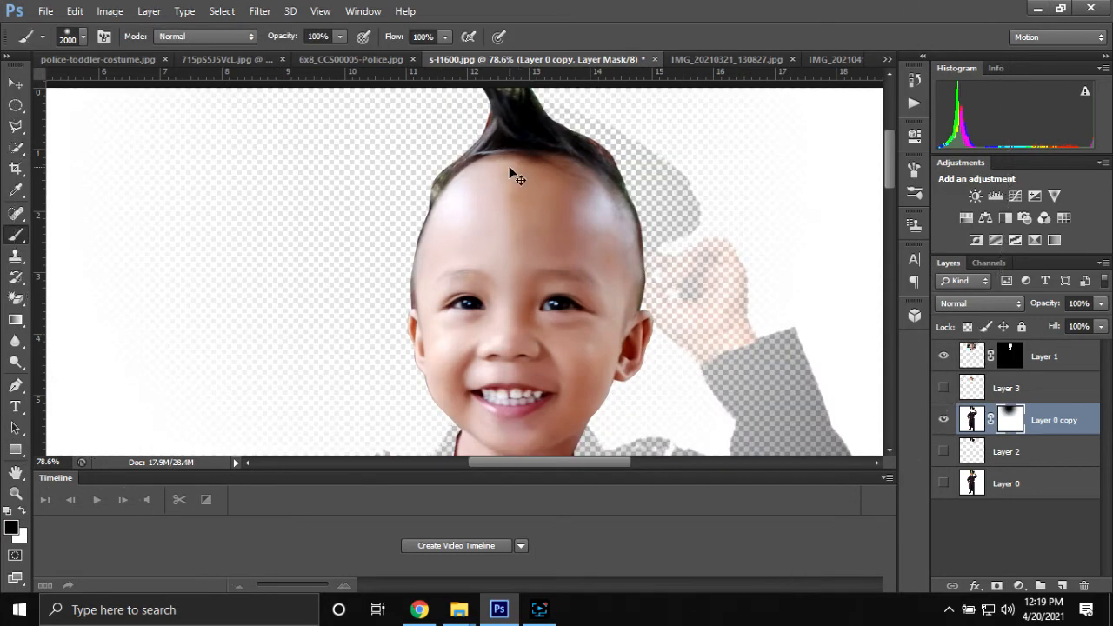
key("ctrl+z")
key("bracketleft")
key("bracketleft")
key("bracketleft")
key("bracketleft")
key("bracketleft")
key("bracketleft")
key("bracketleft")
key("bracketleft")
key("bracketleft")
key("bracketleft")
key("bracketleft")
key("bracketleft")
key("bracketleft")
key("bracketleft")
key("bracketleft")
key("bracketleft")
key("bracketleft")
key("bracketleft")
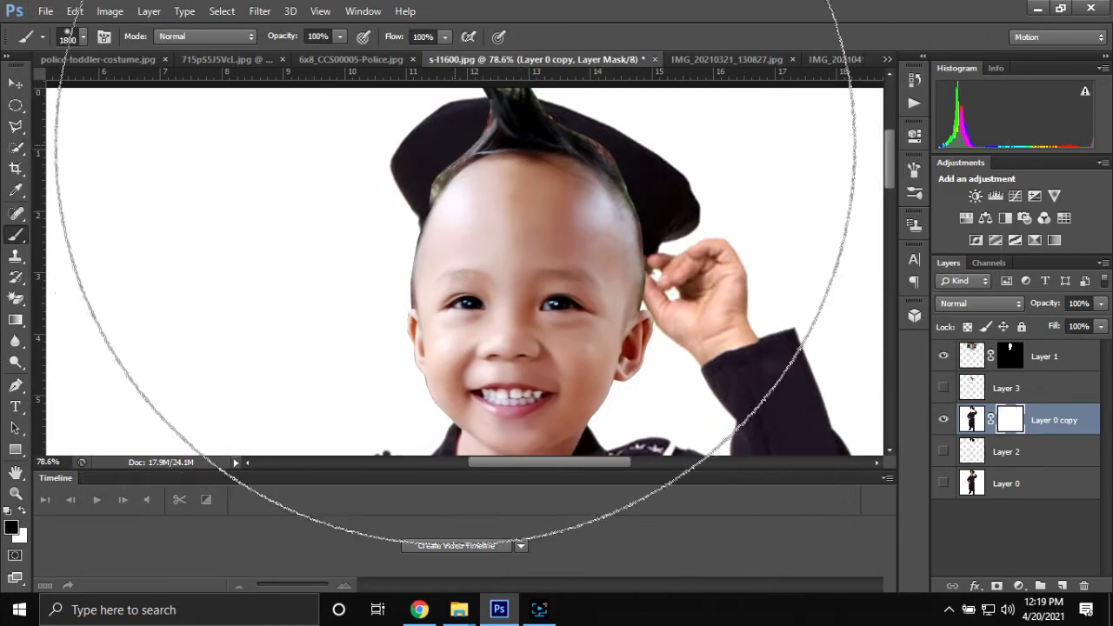
left_click(83, 38)
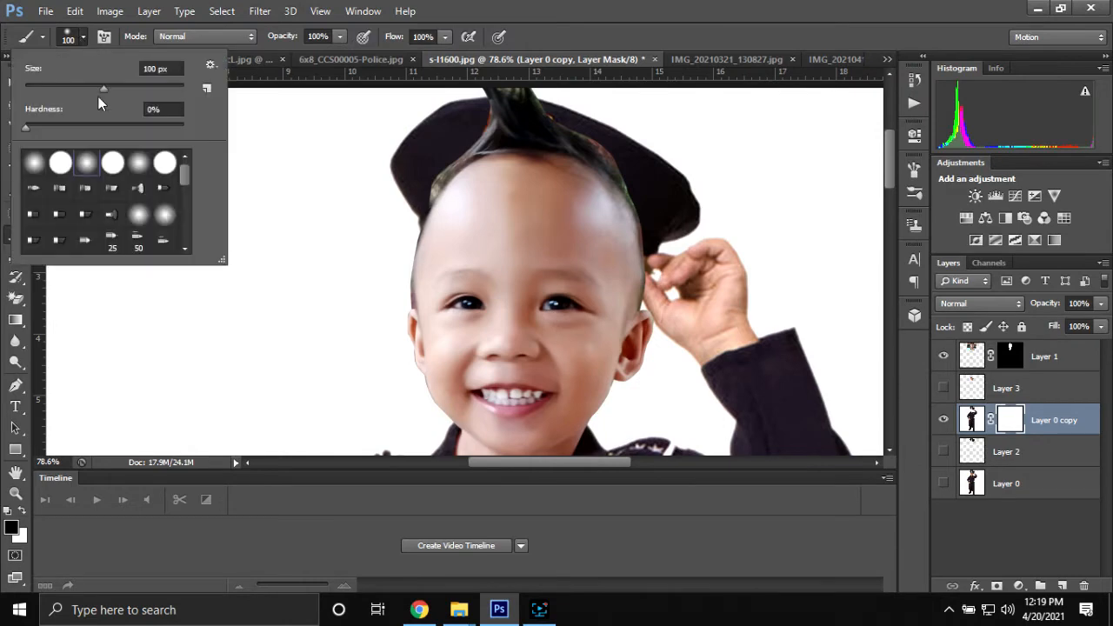
Step: Paint black on the Layer 0 copy mask with a 175 px brush to hide the cap remains around the head
left_click(400, 178)
key("bracketright")
key("bracketright")
key("bracketright")
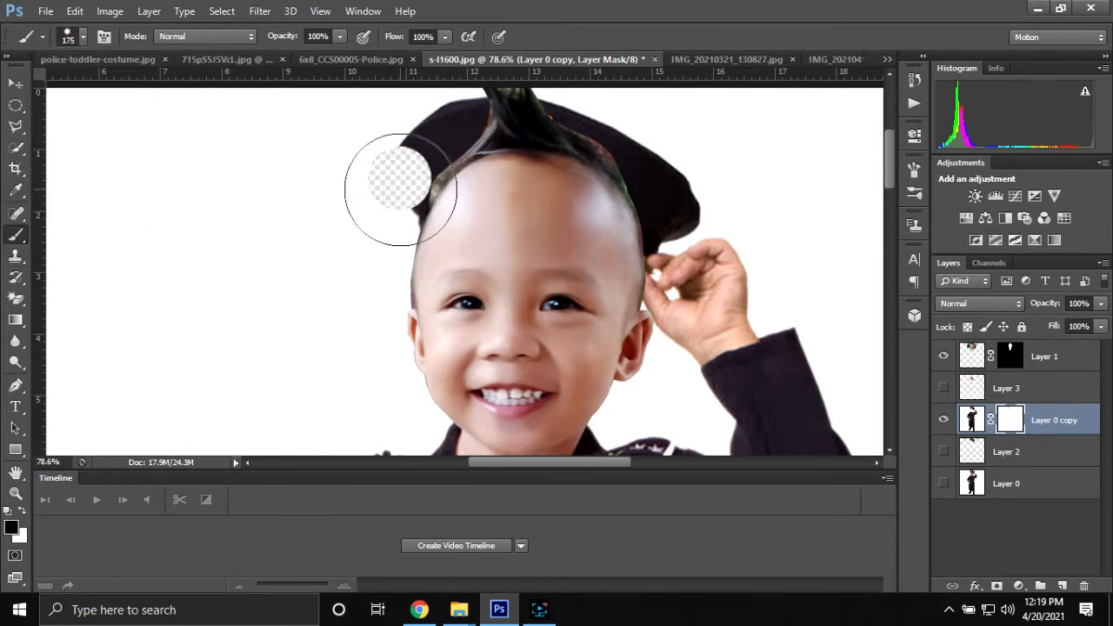
mouse_move(426, 169)
left_mouse_down()
mouse_move(530, 138)
mouse_move(644, 165)
mouse_move(658, 207)
mouse_move(630, 179)
mouse_move(655, 231)
mouse_move(648, 213)
mouse_move(658, 215)
mouse_move(591, 220)
mouse_move(556, 206)
mouse_move(626, 234)
left_mouse_up()
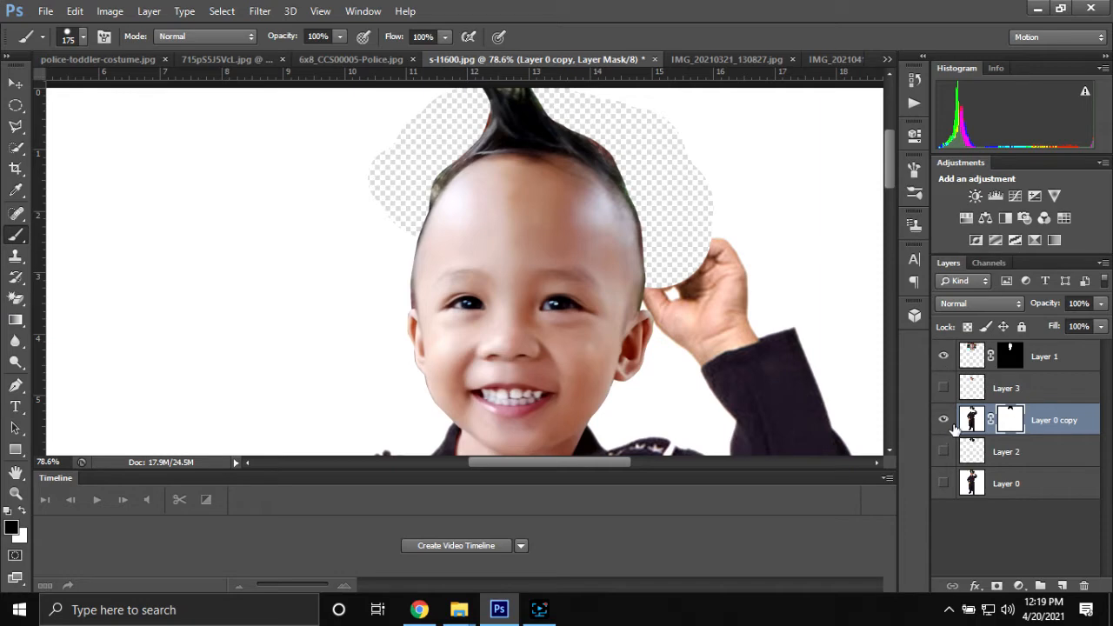
Step: Show Layer 0, arrange Layer 2 above Layer 3 beneath Layer 0 copy, and make the Layer 0 copy mask active
left_click(1041, 389)
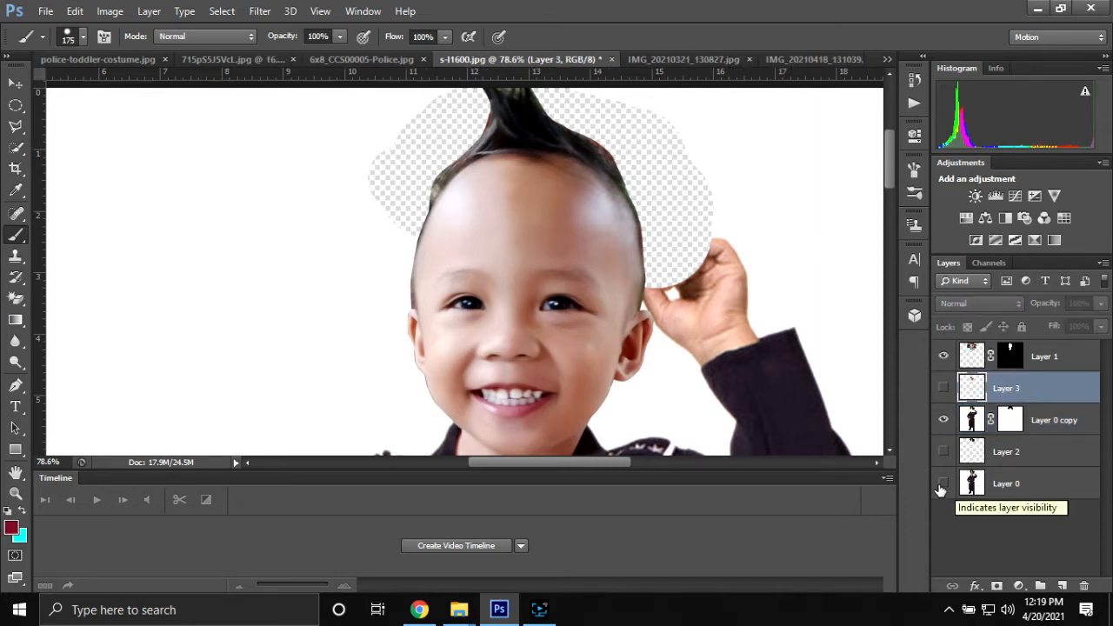
scroll(640, 373, "down", 5)
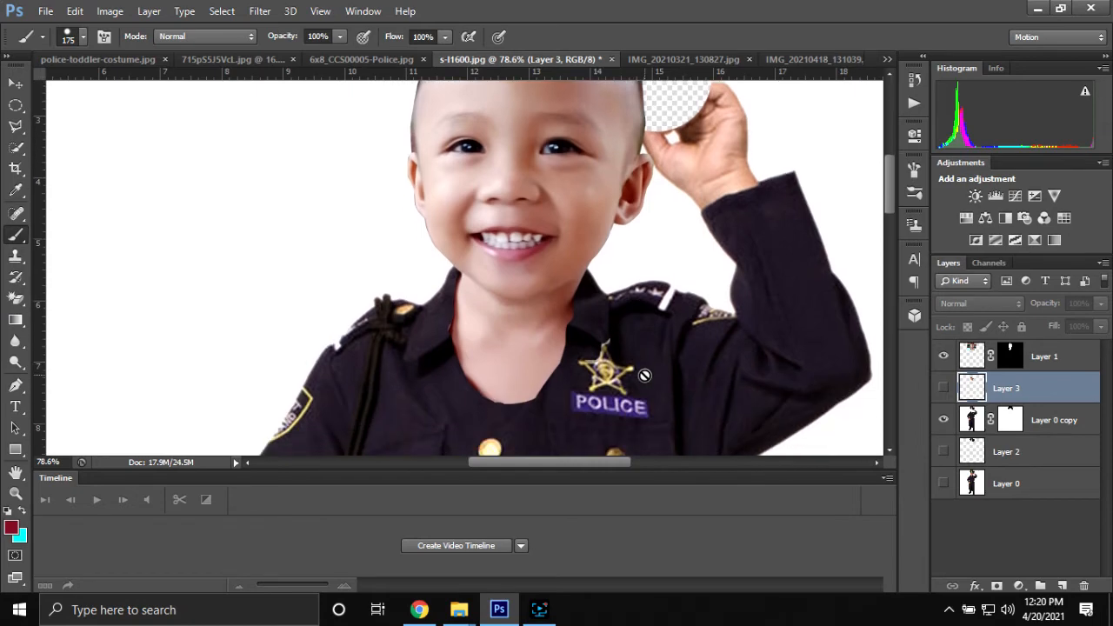
left_click(943, 485)
left_click_drag(1076, 395, 1073, 434)
scroll(566, 258, "up", 4)
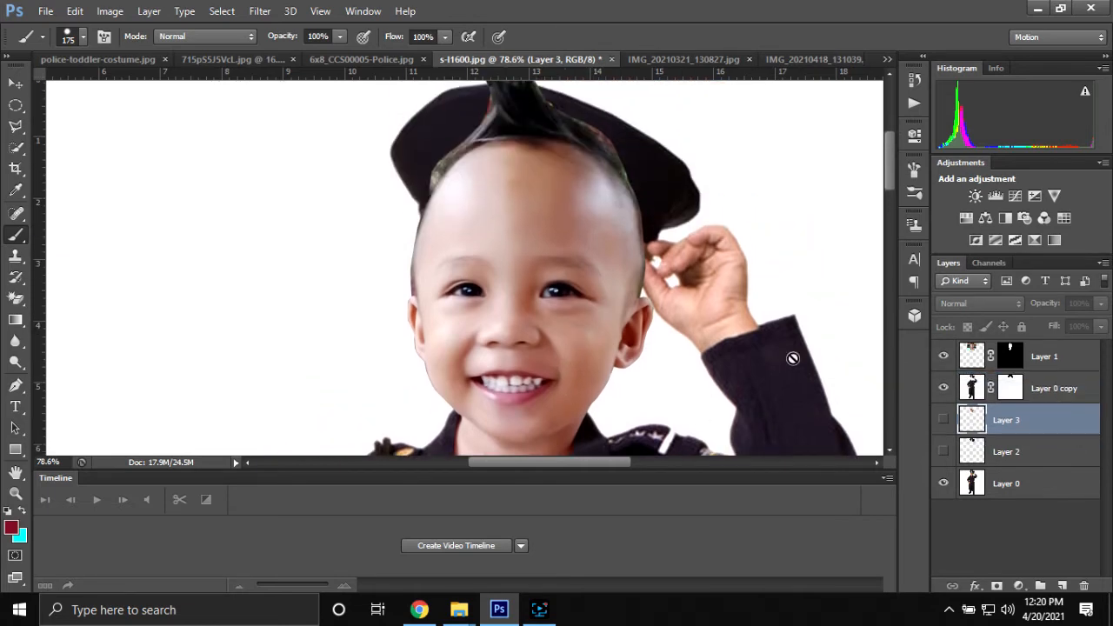
left_click_drag(1028, 447, 1033, 408)
left_click(1002, 393)
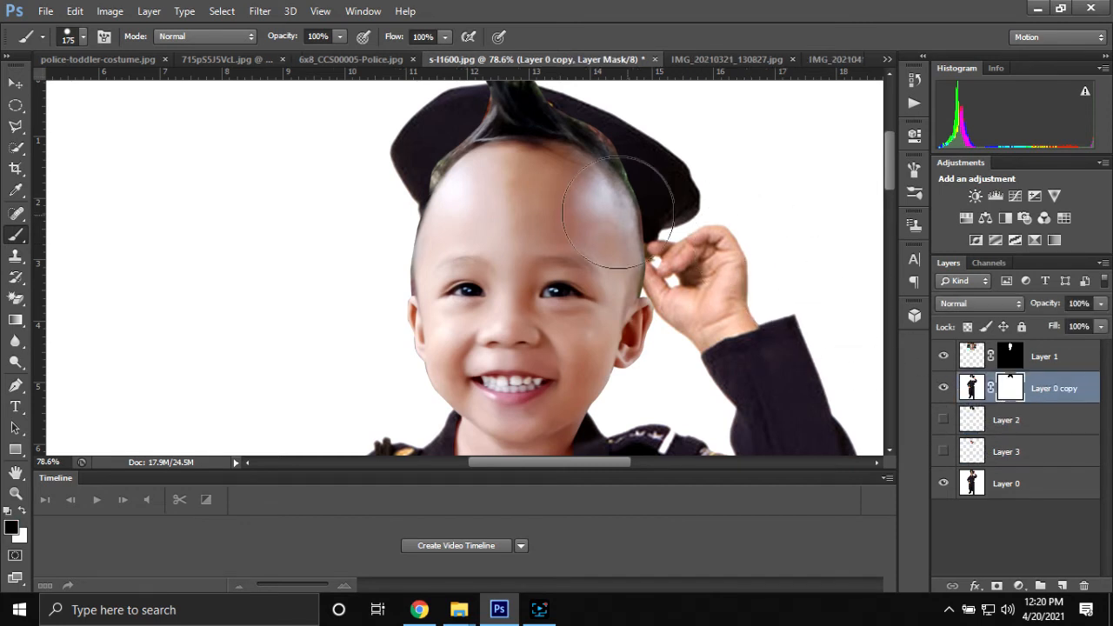
Step: Show Layer 2 and move the new head on Layer 1 directly beneath it
scroll(611, 286, "up", 2)
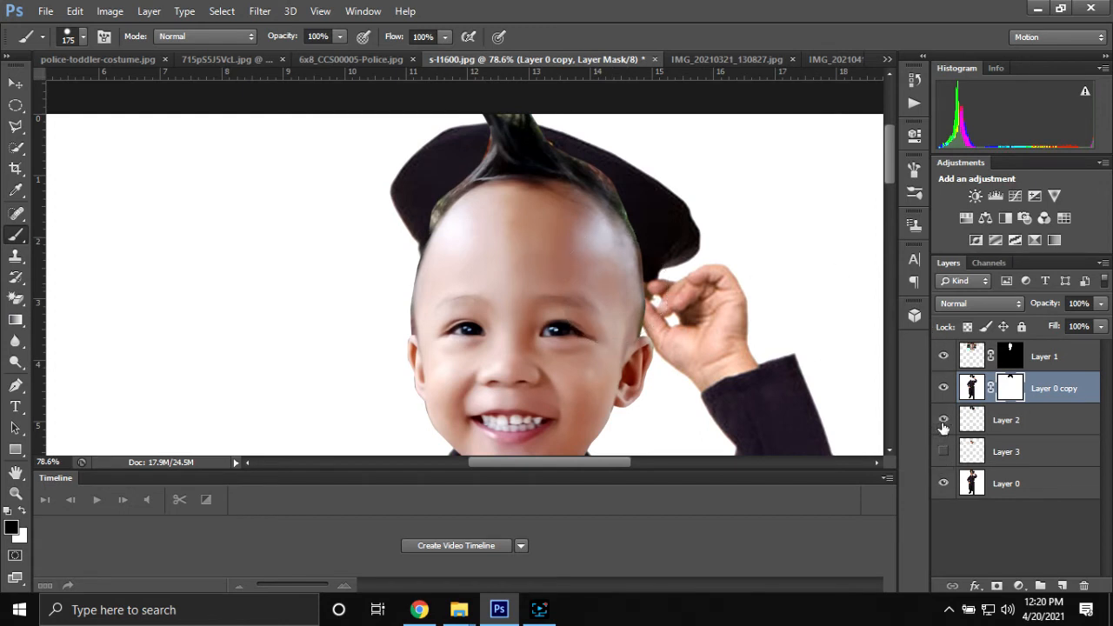
scroll(596, 278, "down", 5)
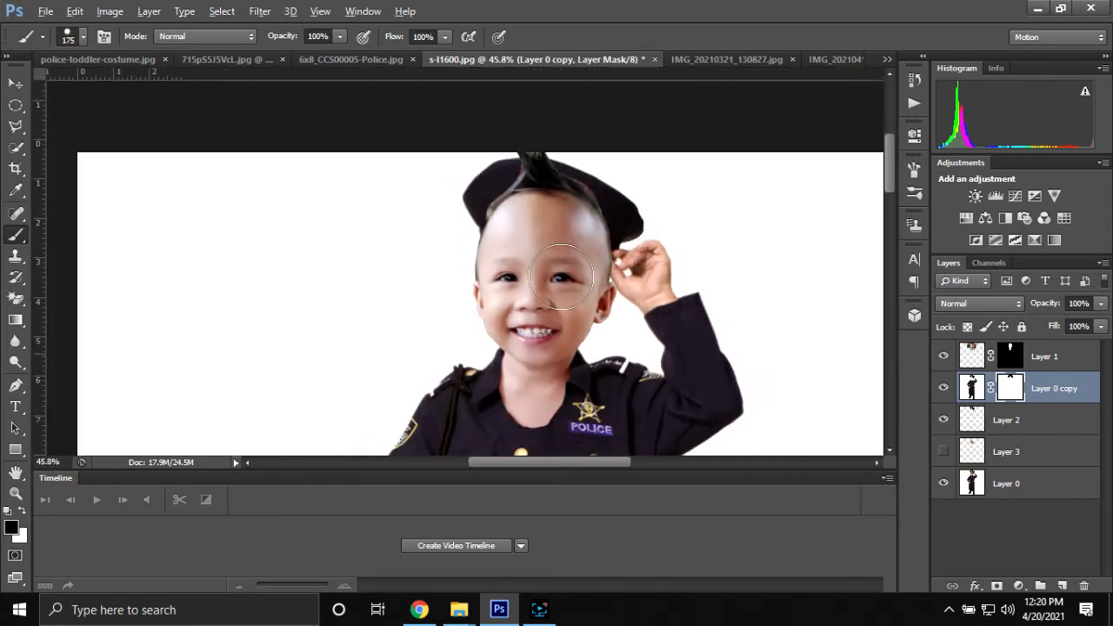
scroll(565, 271, "up", 1)
left_click_drag(1084, 366, 1078, 425)
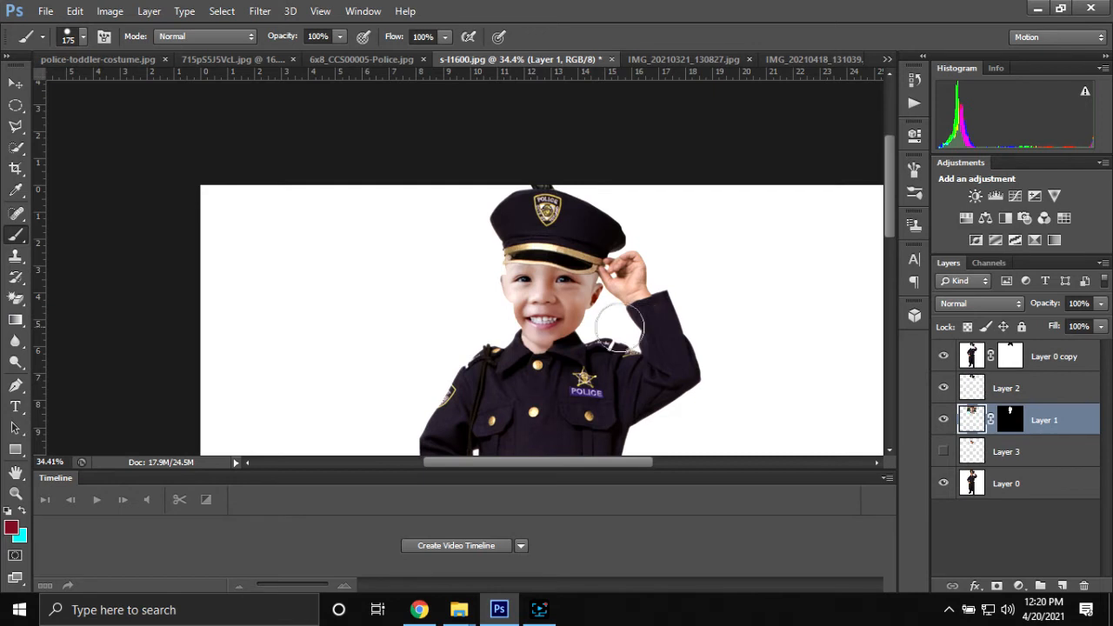
Step: Check Layer 3 with the original boy's cut-out face by toggling its visibility, and delete that layer
scroll(548, 344, "up", 3)
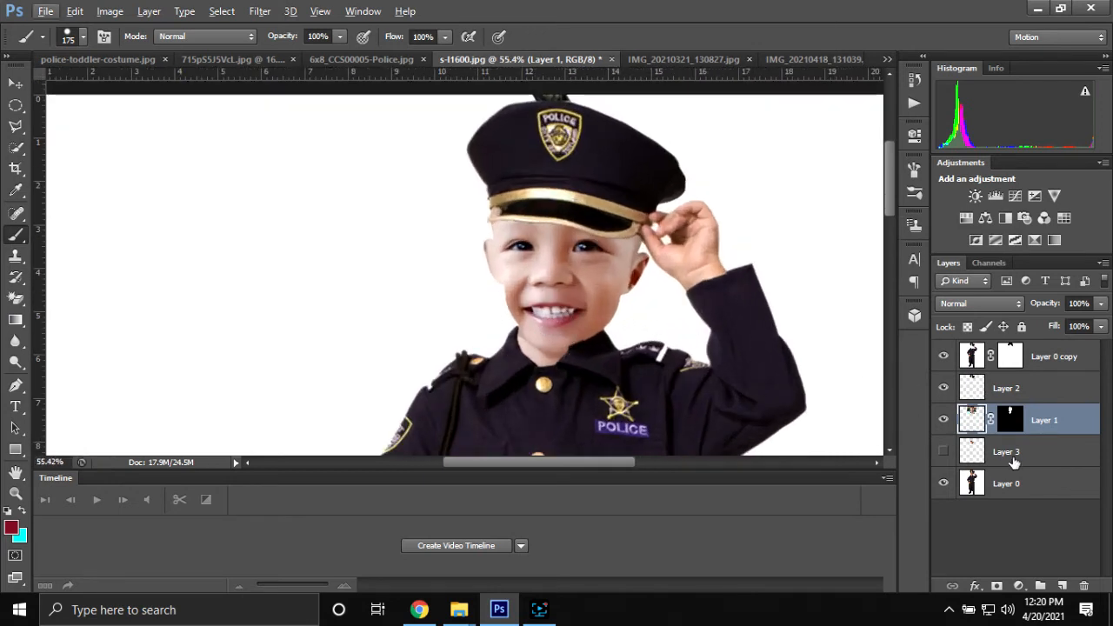
left_click(1024, 456)
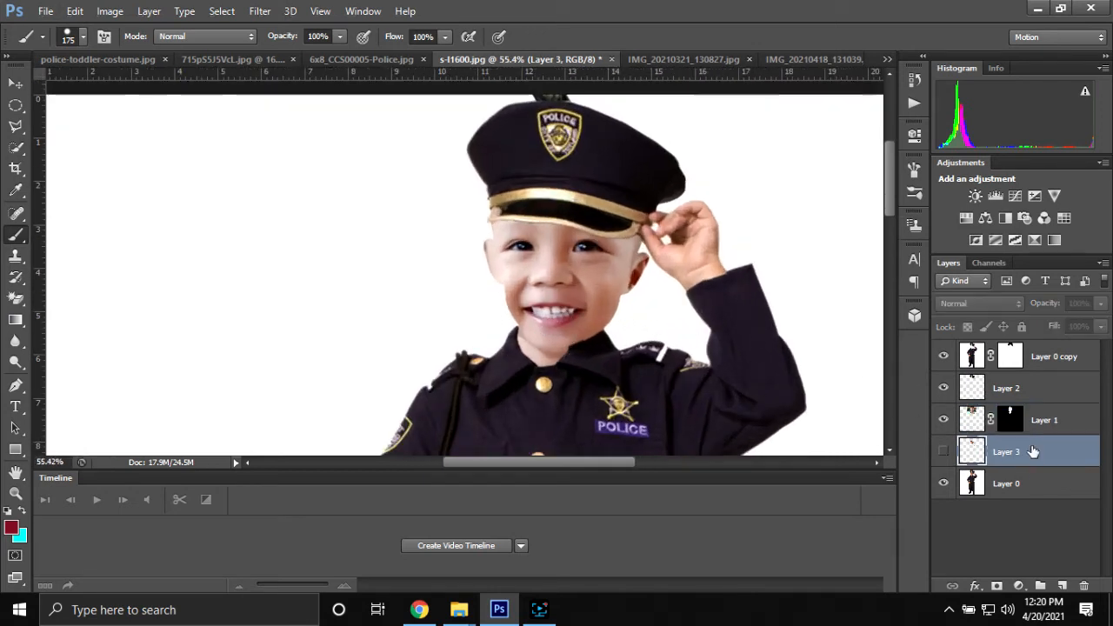
left_click(944, 453)
left_click(944, 454)
key("Delete")
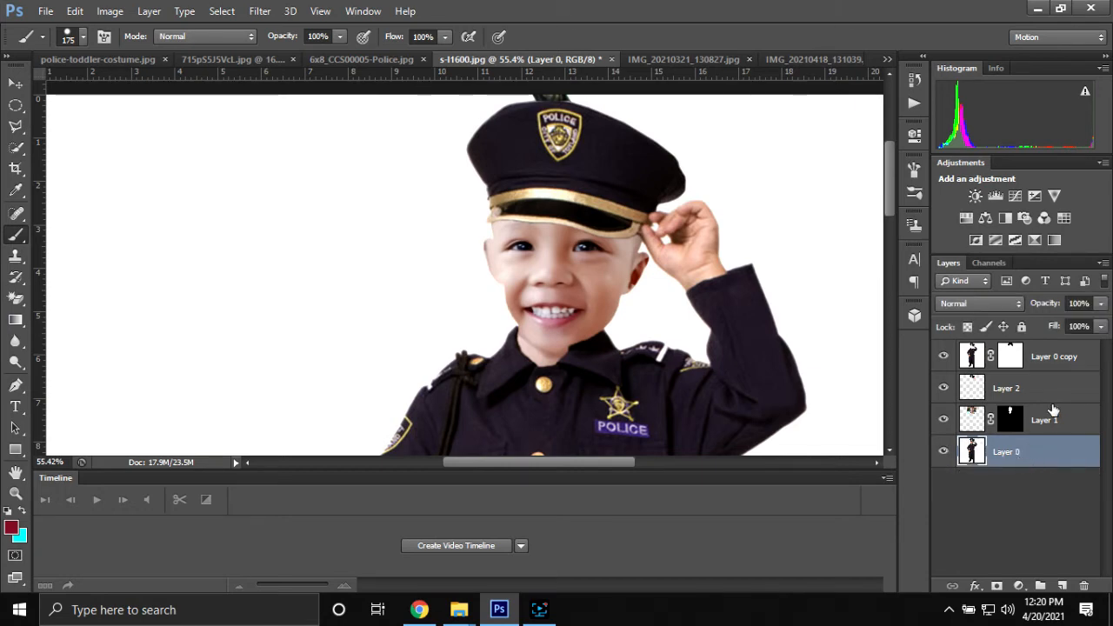
Step: Remove the outer white background from Layer 0 and Layer 0 copy using the Magic Eraser with tolerance 32
left_click(1051, 387)
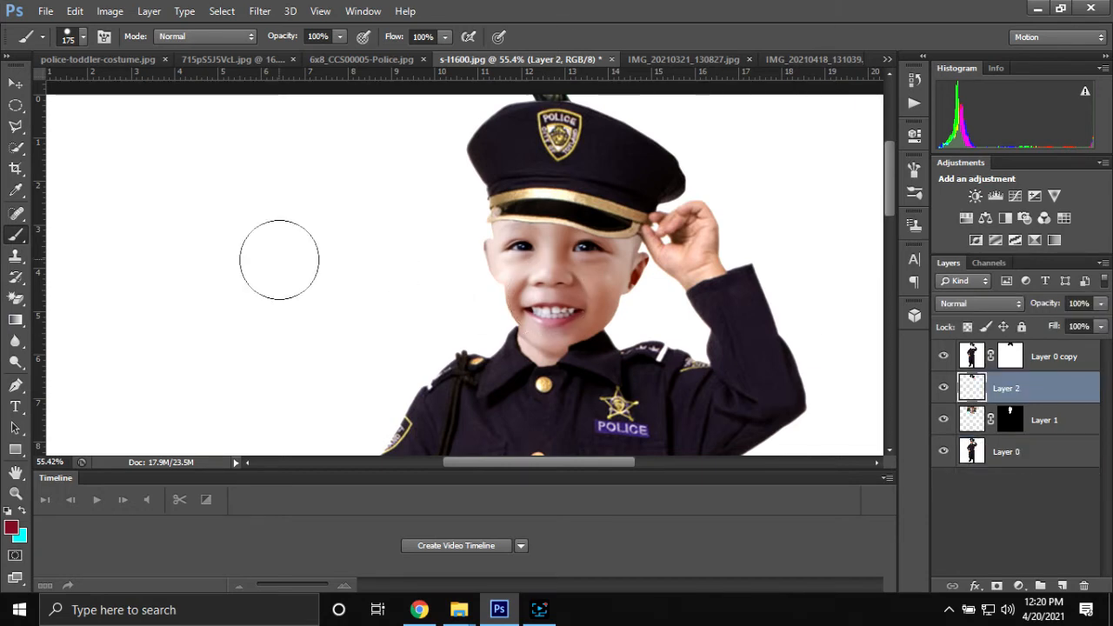
key("e")
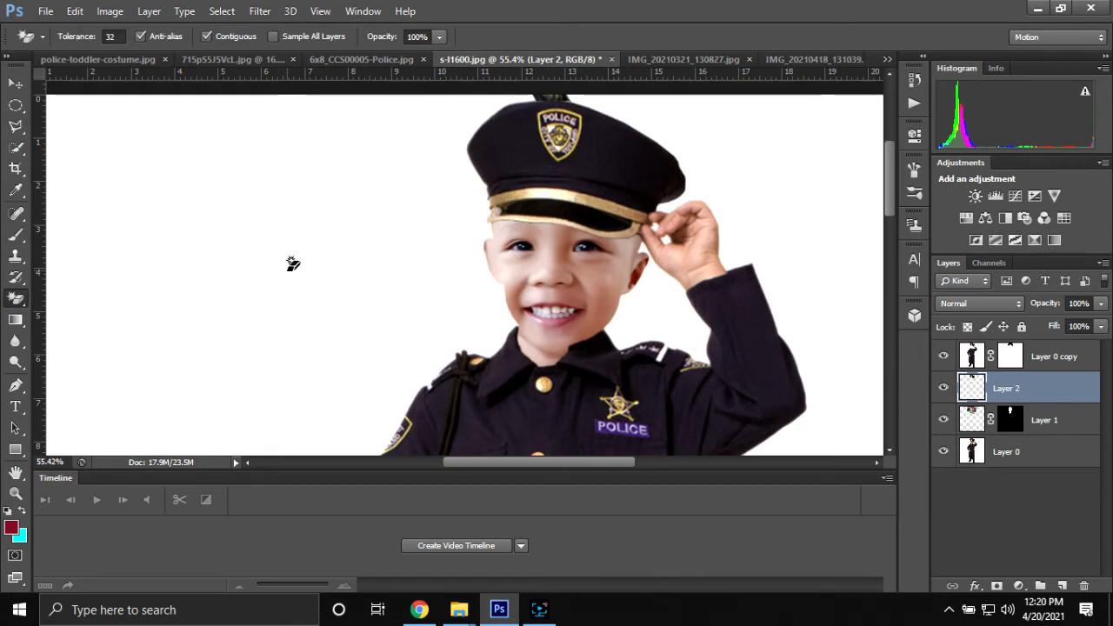
left_click(1032, 464)
left_click(315, 323)
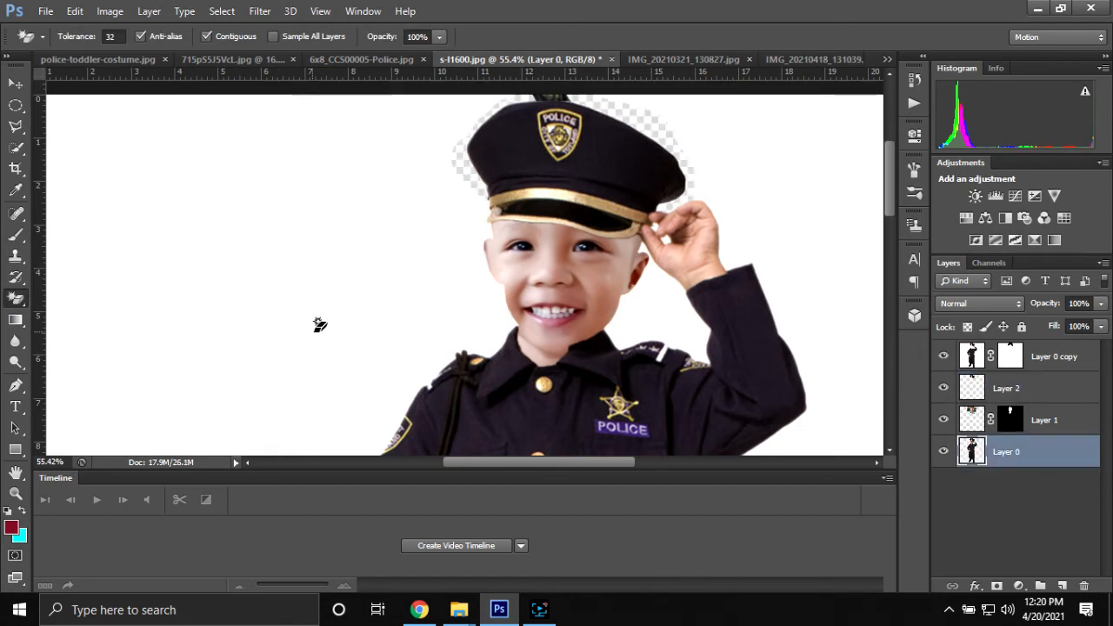
left_click(1054, 368)
left_click(335, 319)
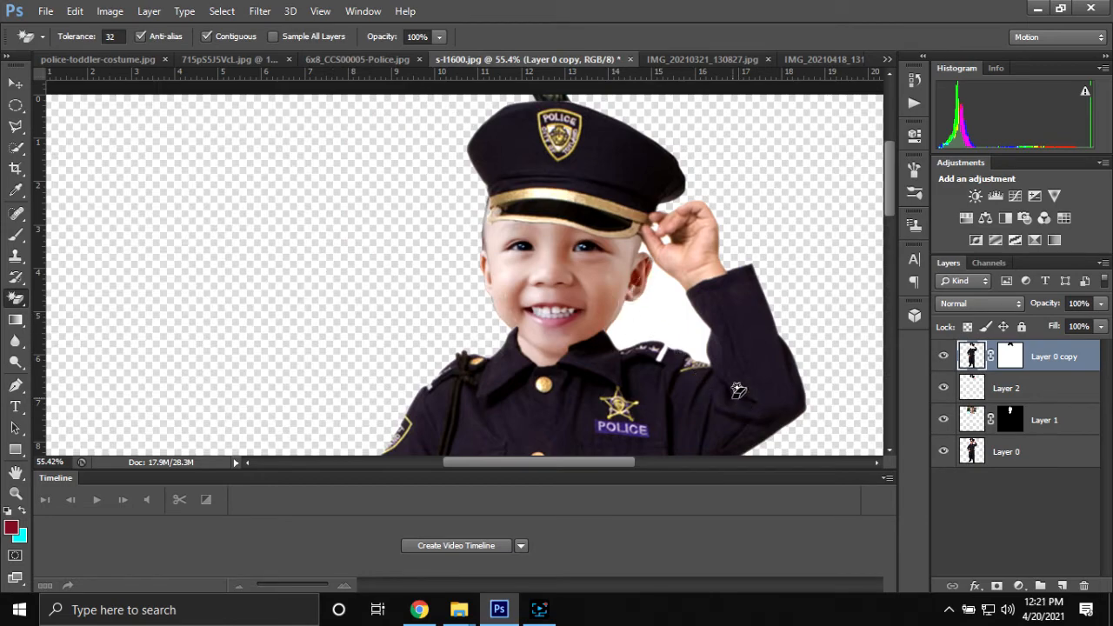
Step: Switch from the Magic Eraser to the regular Eraser tool
scroll(626, 368, "up", 3)
right_click(15, 300)
left_click(79, 295)
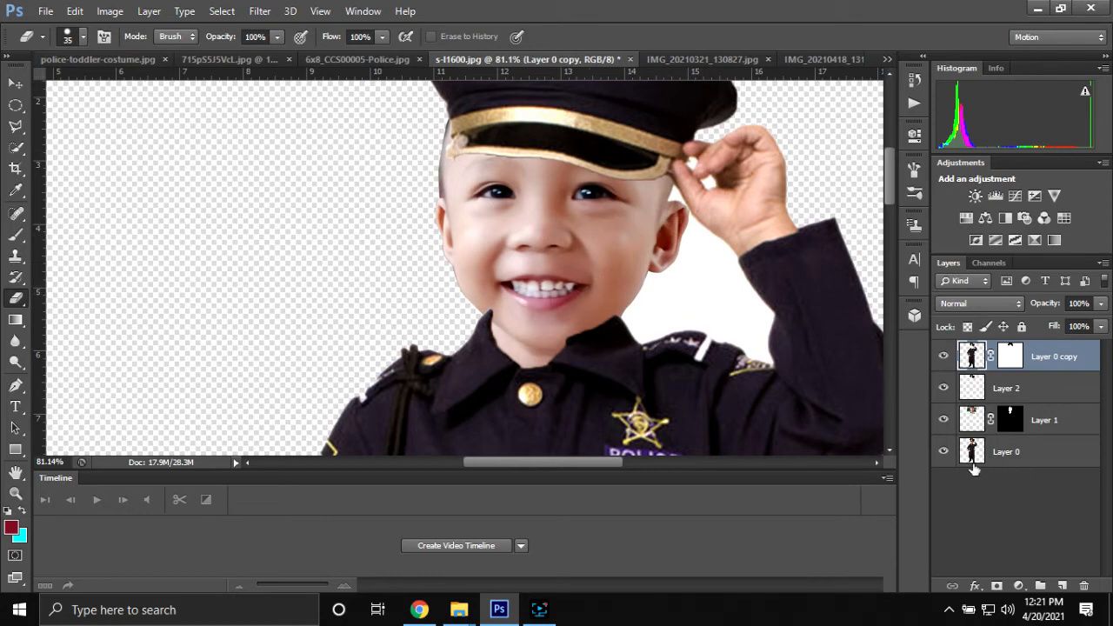
scroll(600, 308, "down", 10)
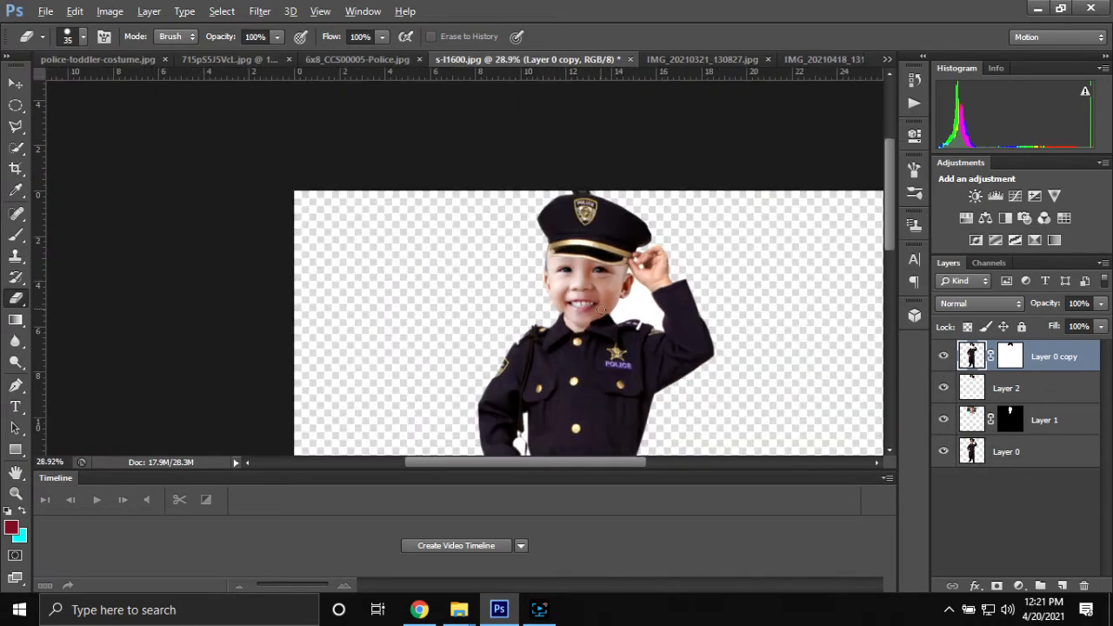
scroll(552, 294, "up", 5)
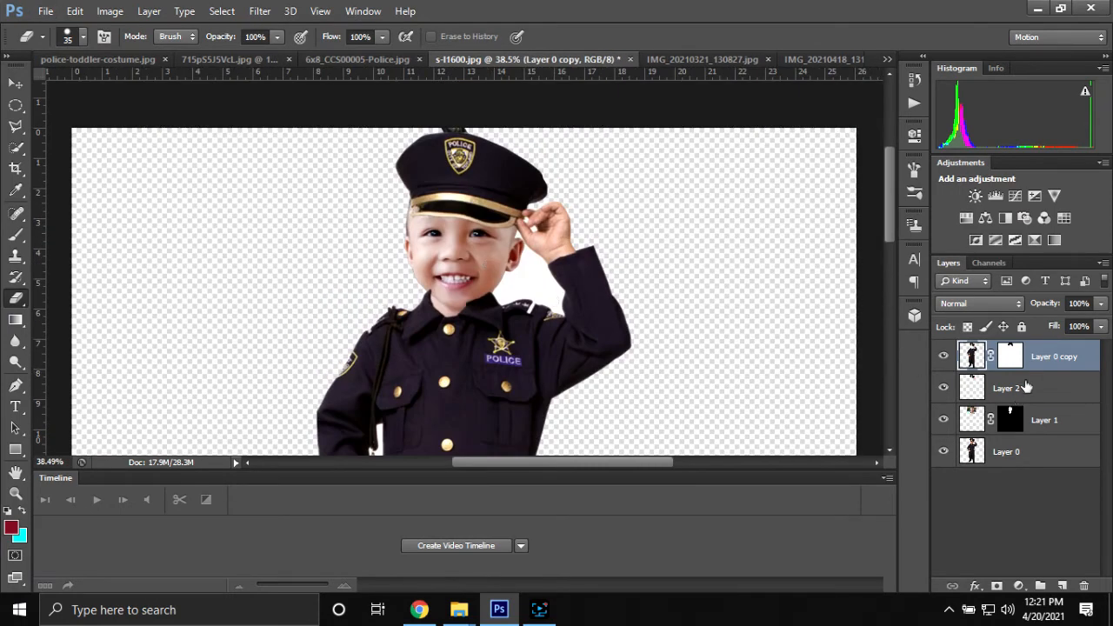
Step: Scale the head on Layer 1 to about 93%, rotate it about 2.4 degrees, and position it under the cap
left_click(1028, 426)
key("ctrl+t")
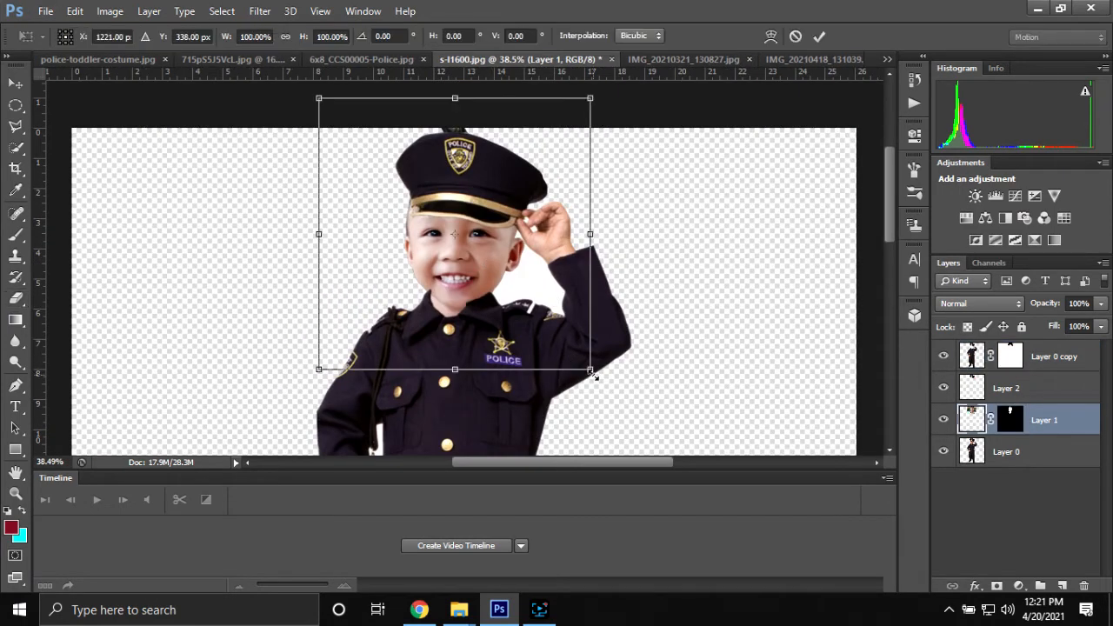
mouse_move(579, 363)
left_mouse_down()
mouse_move(582, 310)
mouse_move(511, 248)
mouse_move(577, 367)
left_mouse_up()
left_click_drag(586, 112, 607, 101)
left_click_drag(498, 272, 503, 261)
key("ctrl+z")
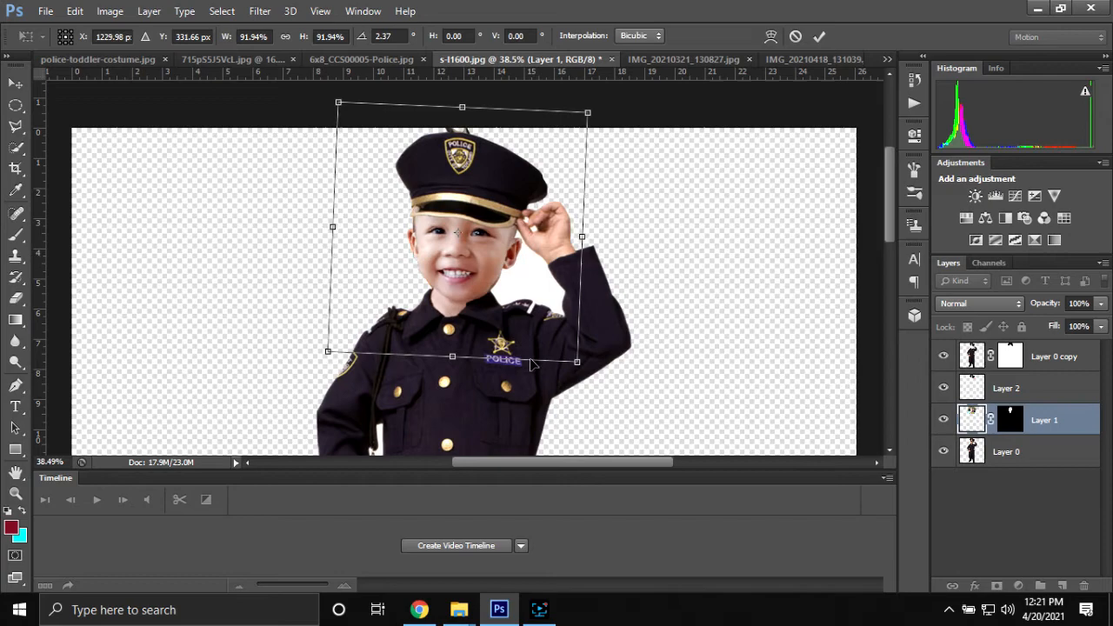
left_click_drag(574, 358, 578, 362)
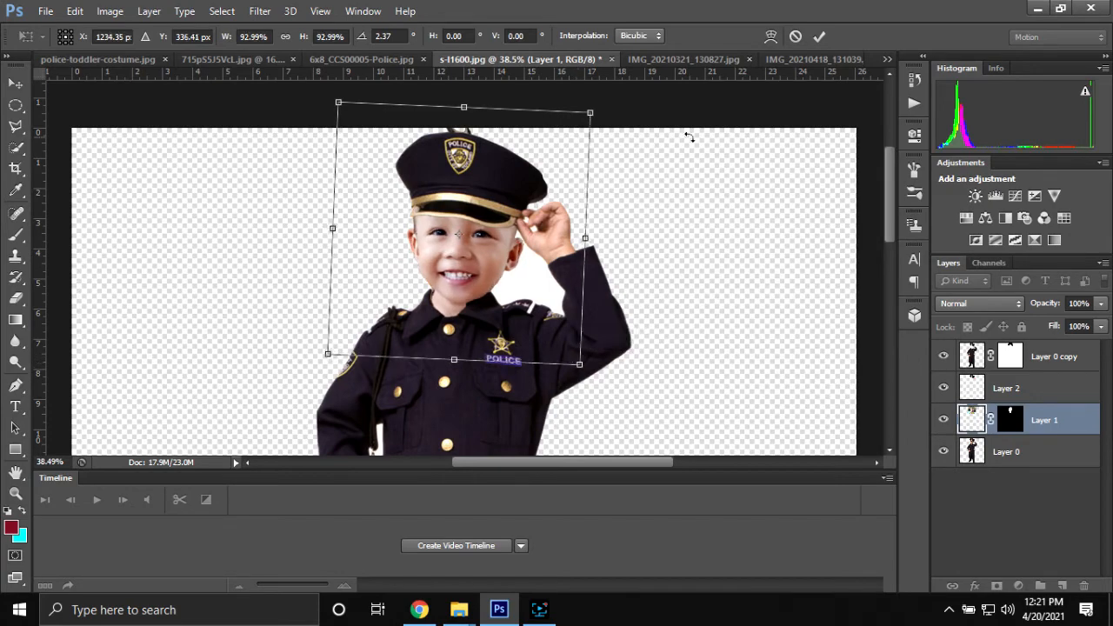
left_click(819, 37)
Step: Erase the original boy's leftover ear and the white area beside the neck on Layer 0 with a 35 px eraser
key("e")
scroll(470, 311, "up", 5)
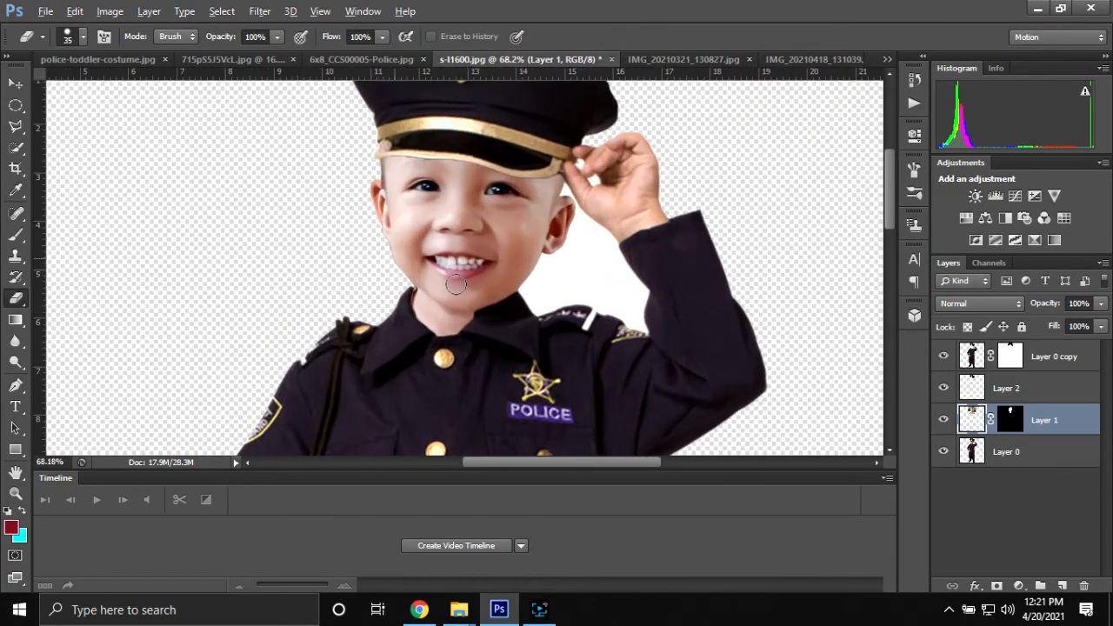
scroll(469, 311, "up", 2)
left_click(1031, 454)
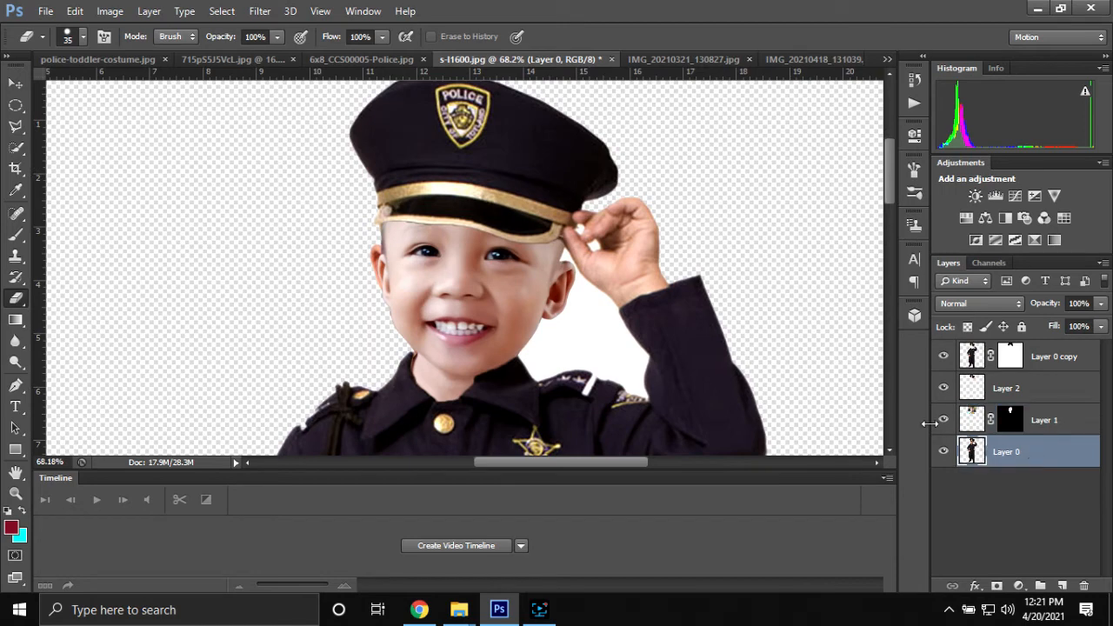
left_click_drag(375, 260, 380, 305)
mouse_move(546, 325)
left_mouse_down()
mouse_move(561, 301)
mouse_move(535, 346)
mouse_move(562, 302)
mouse_move(567, 257)
mouse_move(575, 326)
mouse_move(561, 369)
mouse_move(541, 381)
mouse_move(540, 356)
mouse_move(531, 366)
mouse_move(579, 371)
left_mouse_up()
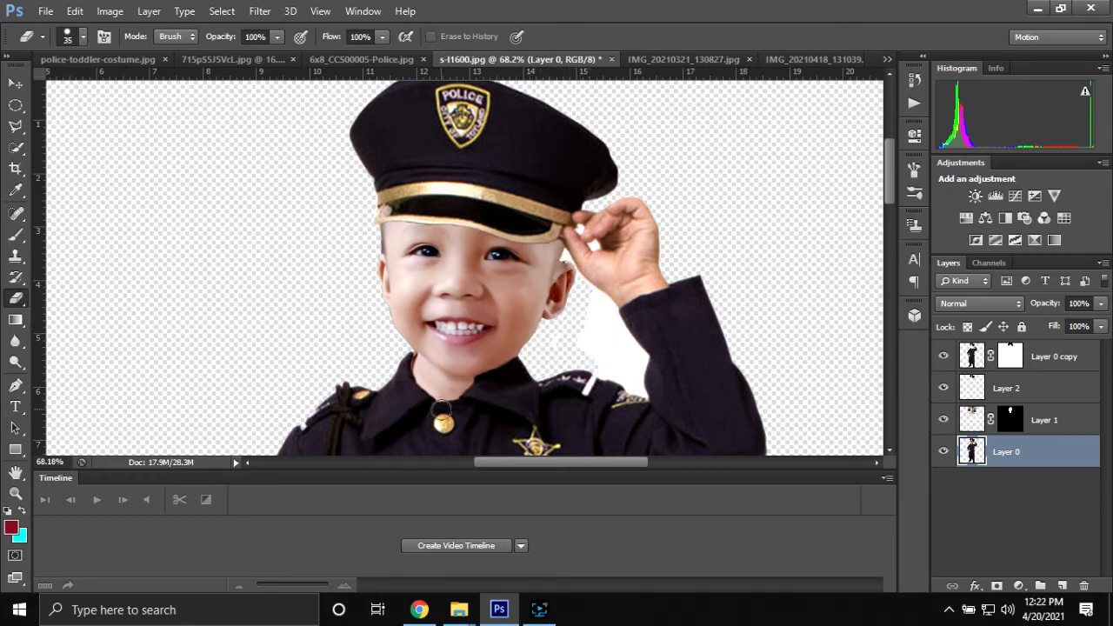
Step: Refine the Layer 1 mask using Smart Radius with a 4.3 px radius, output to a new layer with layer mask
scroll(578, 372, "up", 5)
left_click(1010, 419)
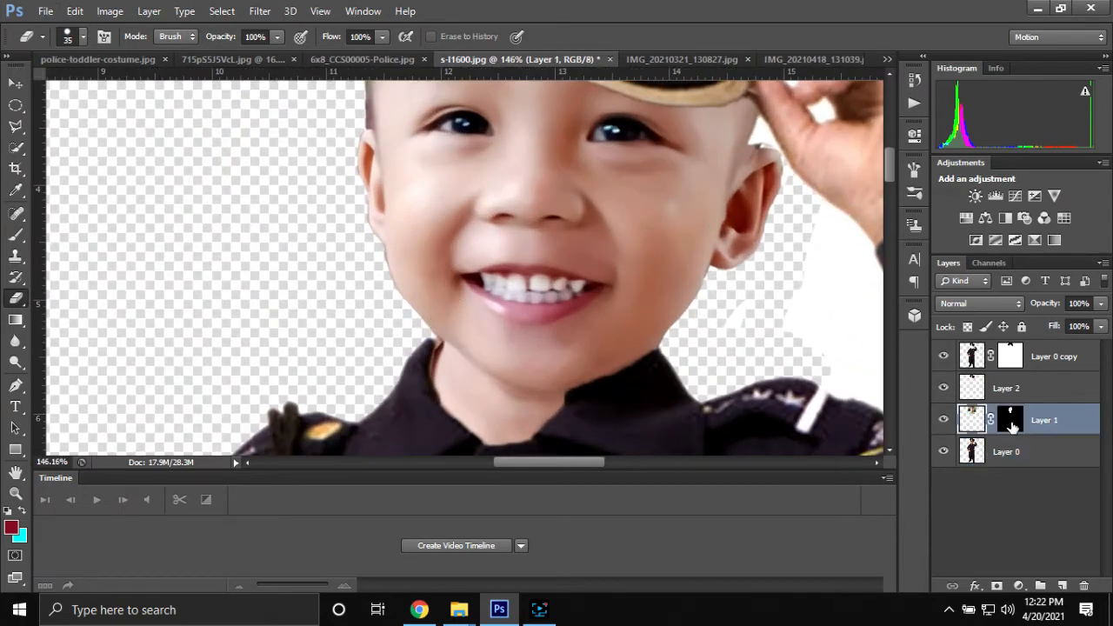
scroll(641, 218, "down", 5)
scroll(521, 236, "down", 3)
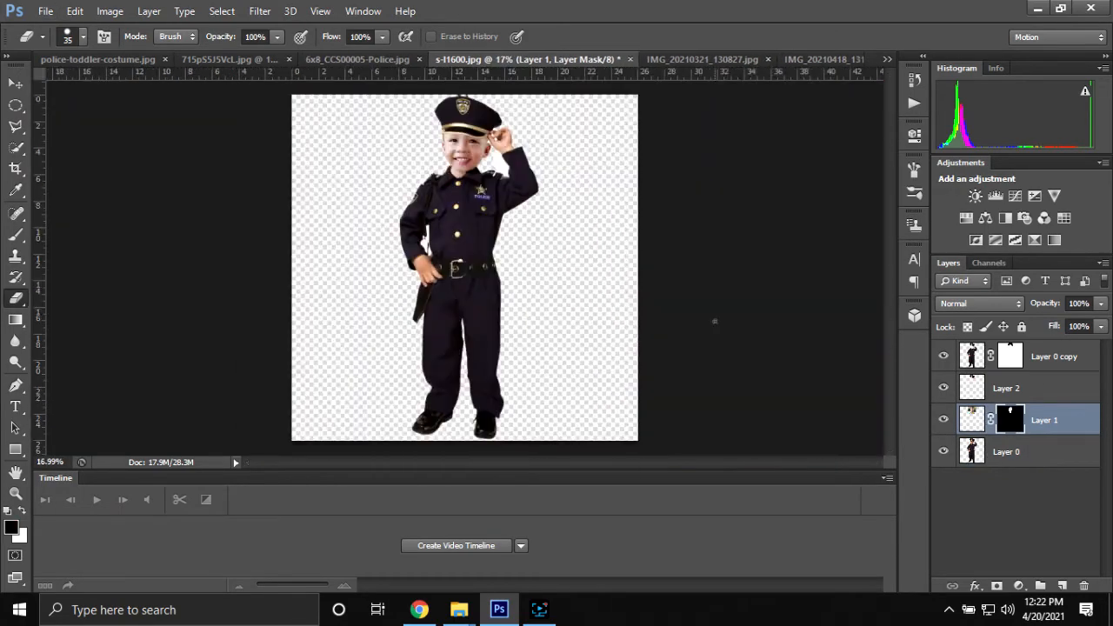
scroll(522, 237, "up", 2)
scroll(521, 237, "up", 3)
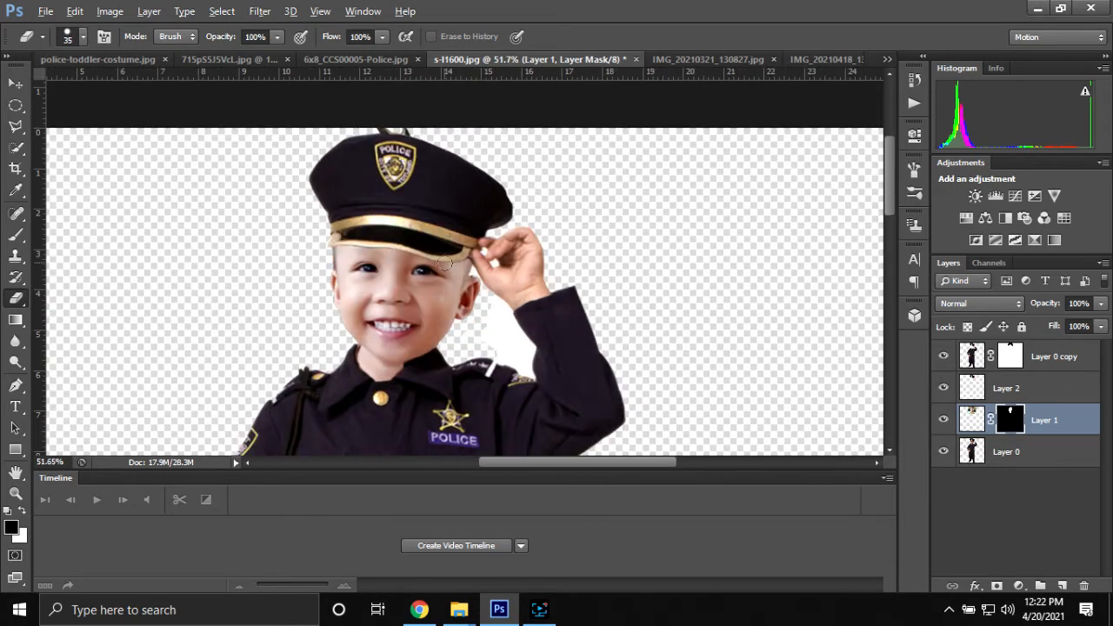
scroll(659, 345, "up", 1)
right_click(1013, 423)
left_click(999, 555)
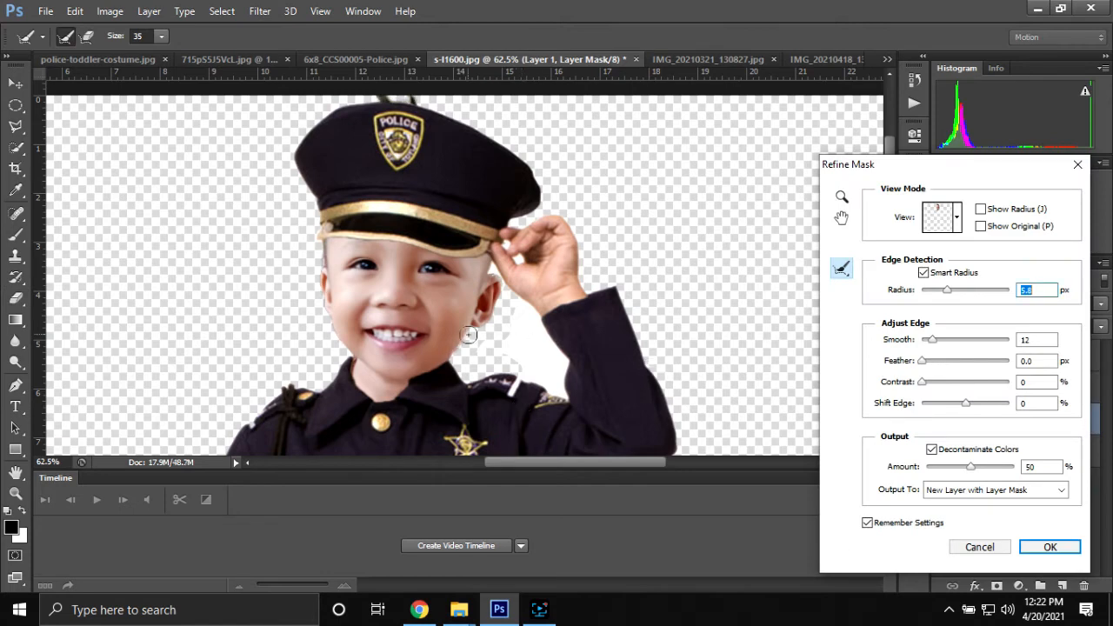
scroll(1039, 296, "down", 4)
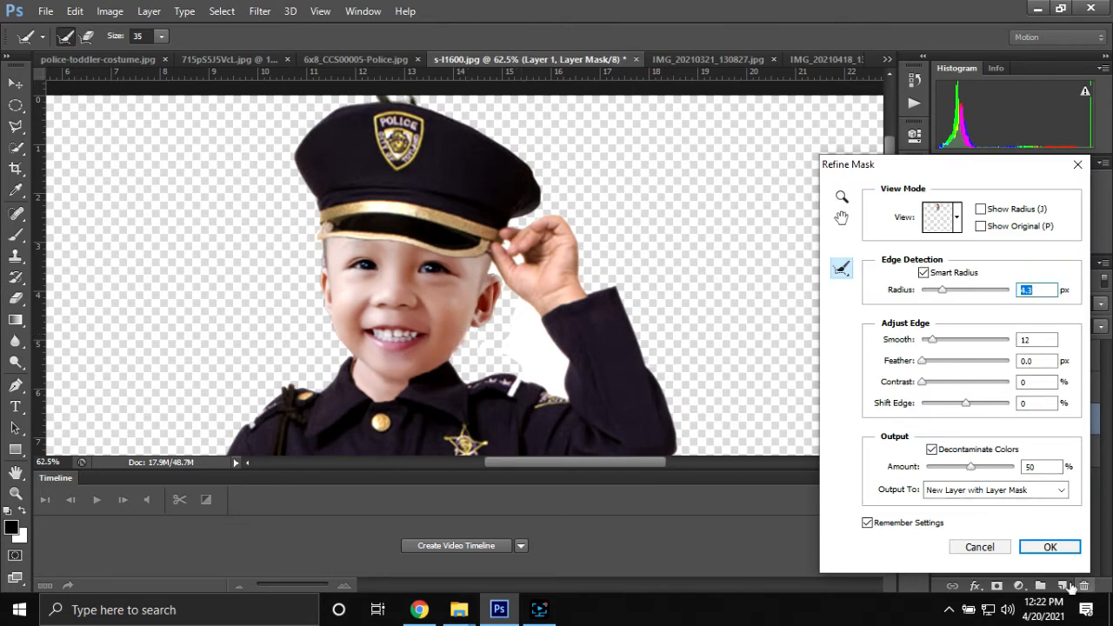
left_click(1049, 547)
Step: Nudge the refined head on Layer 1 copy slightly to the left beneath the cap with the Move tool
scroll(332, 407, "up", 4)
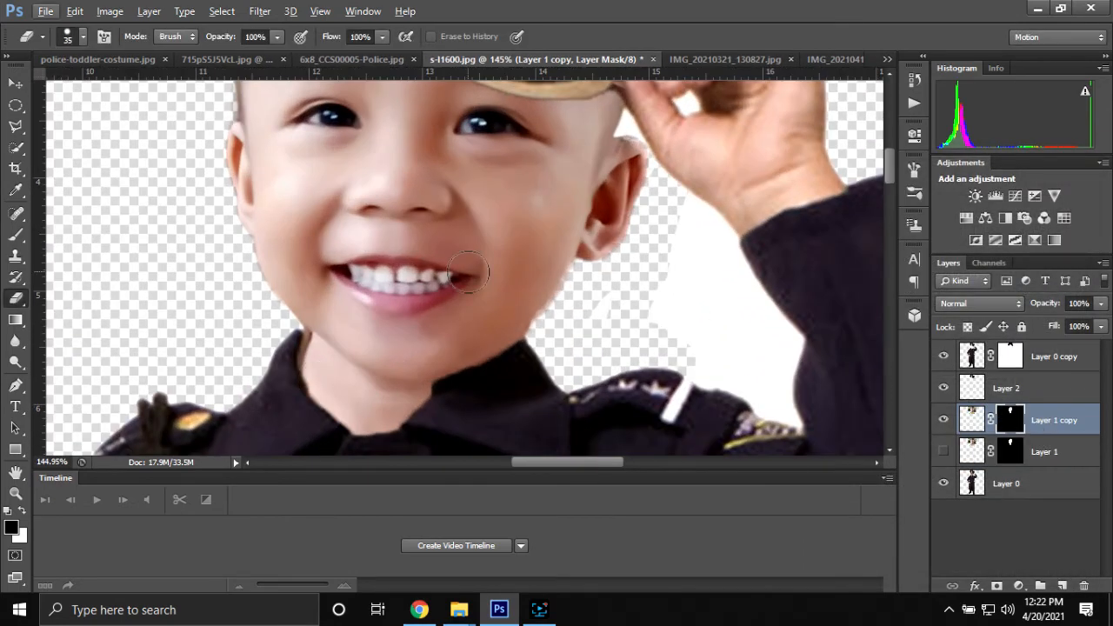
key("alt+v")
key("Escape")
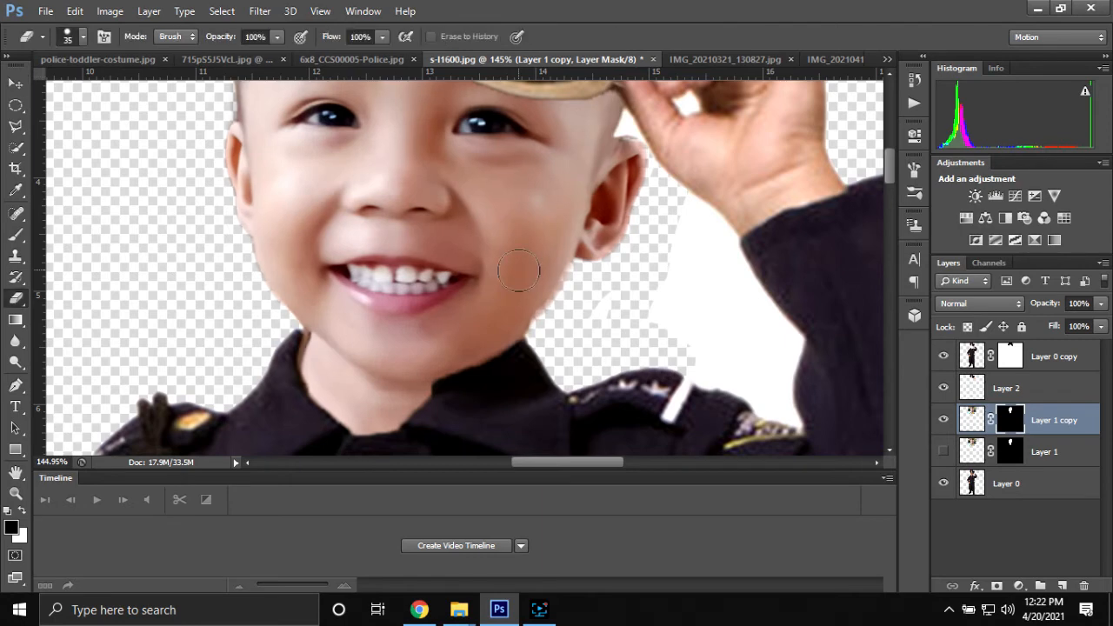
scroll(519, 272, "up", 3)
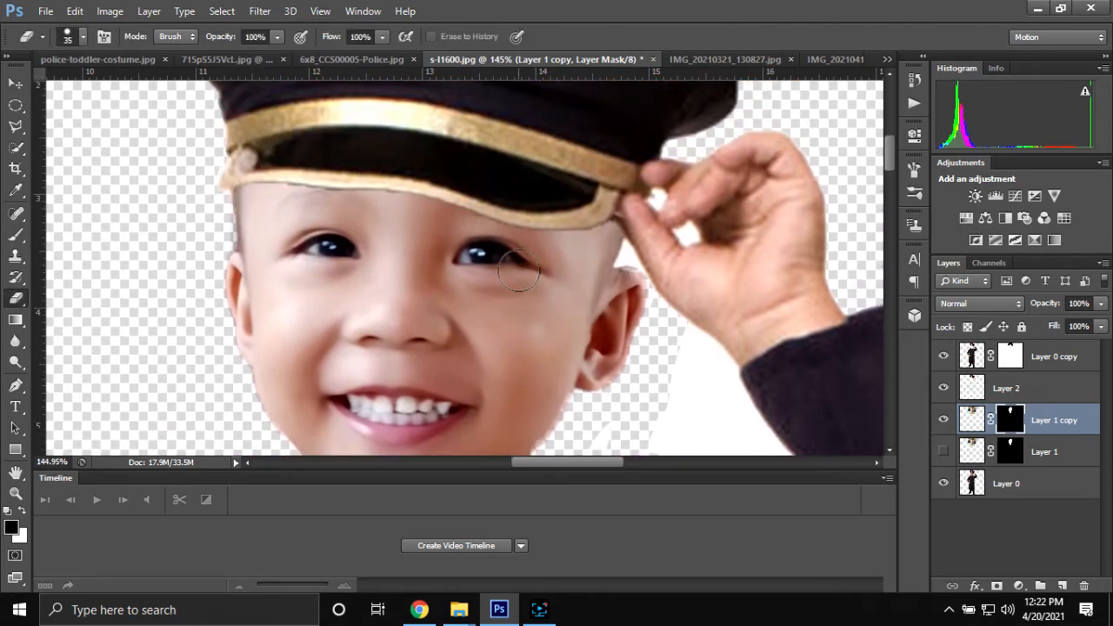
key("v")
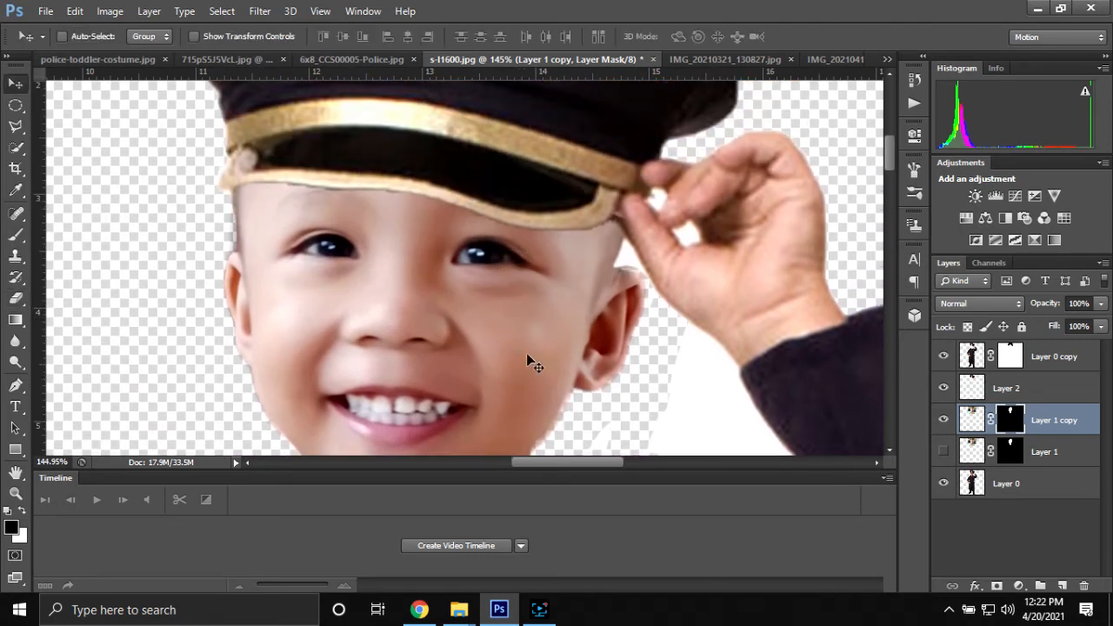
scroll(495, 306, "down", 2)
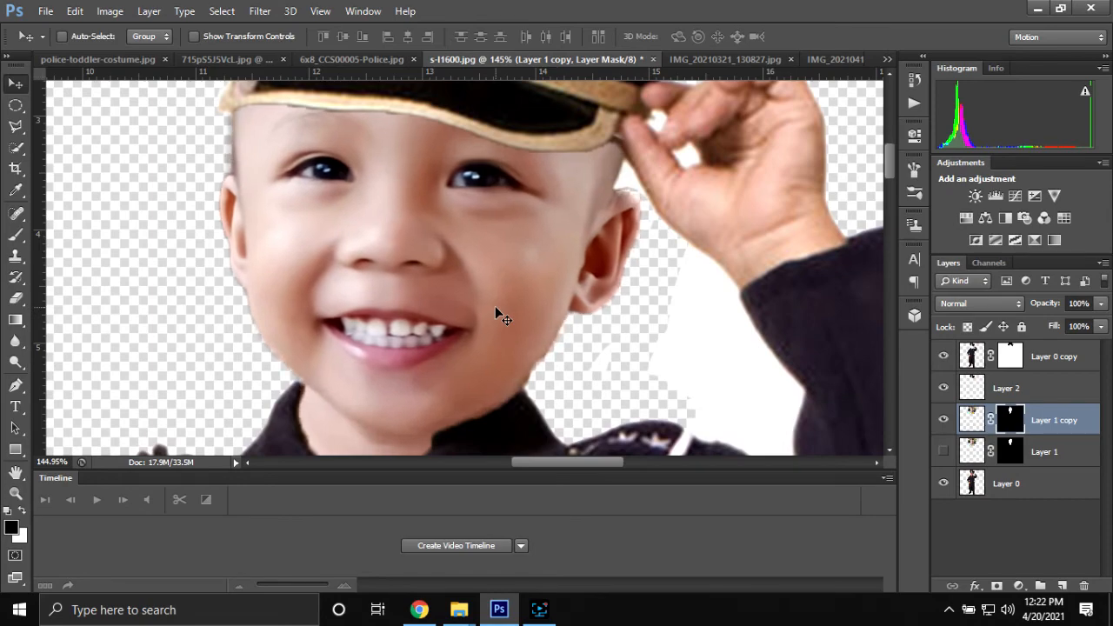
scroll(495, 311, "up", 1)
scroll(494, 311, "down", 8)
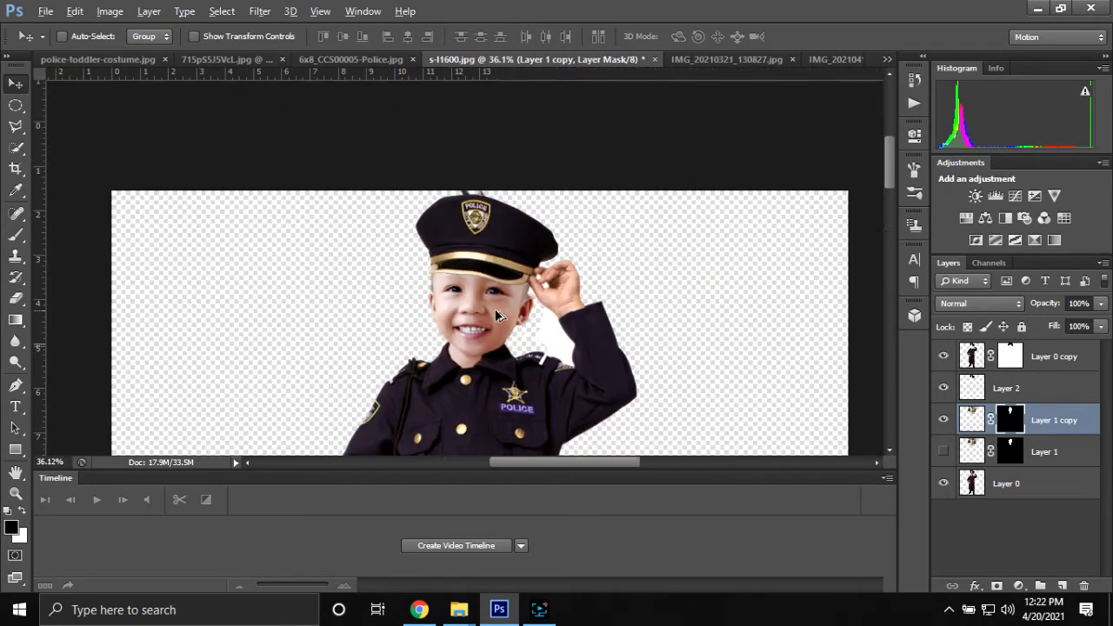
scroll(501, 352, "down", 3)
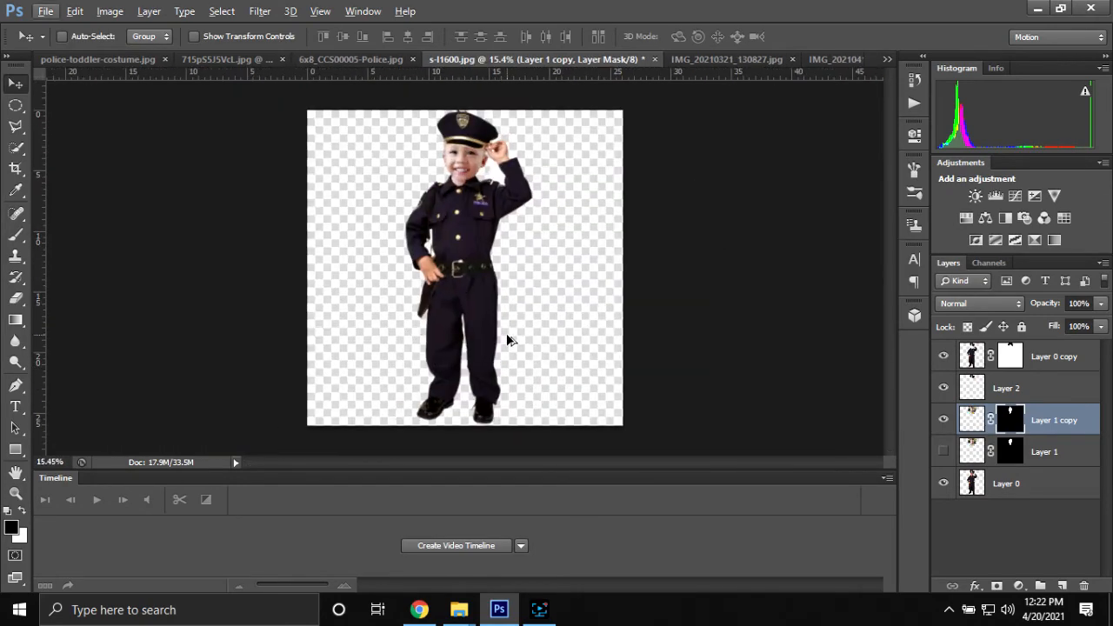
Step: Prepare a 15 px Brush with 0% hardness on Layer 0 copy and undo the trial dab at the collar edge
left_click(1067, 492)
scroll(408, 202, "up", 3)
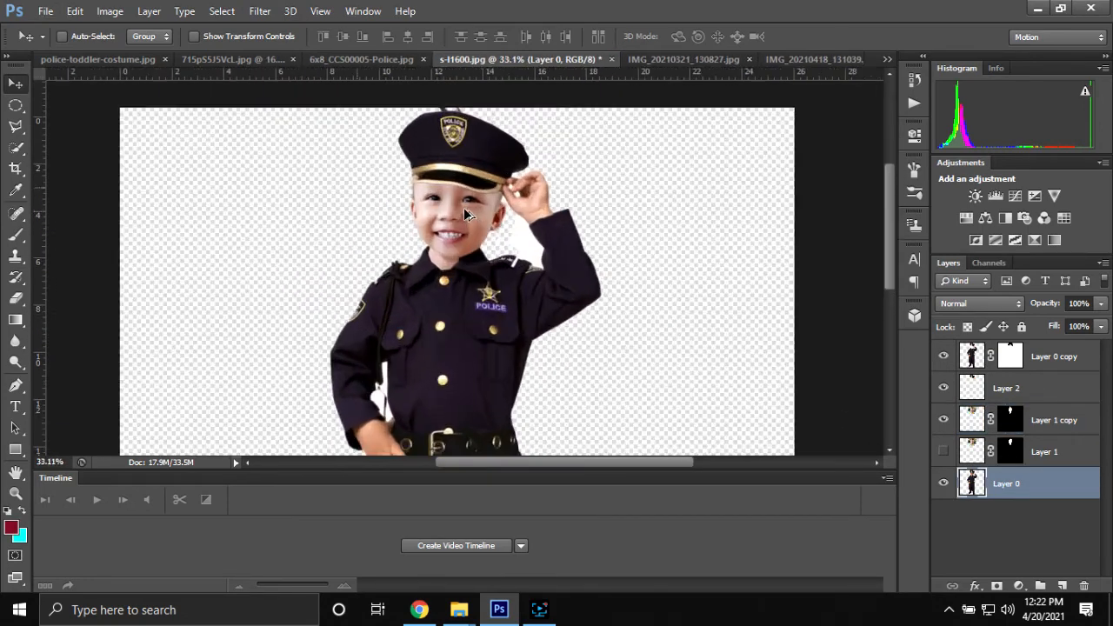
scroll(517, 233, "up", 2)
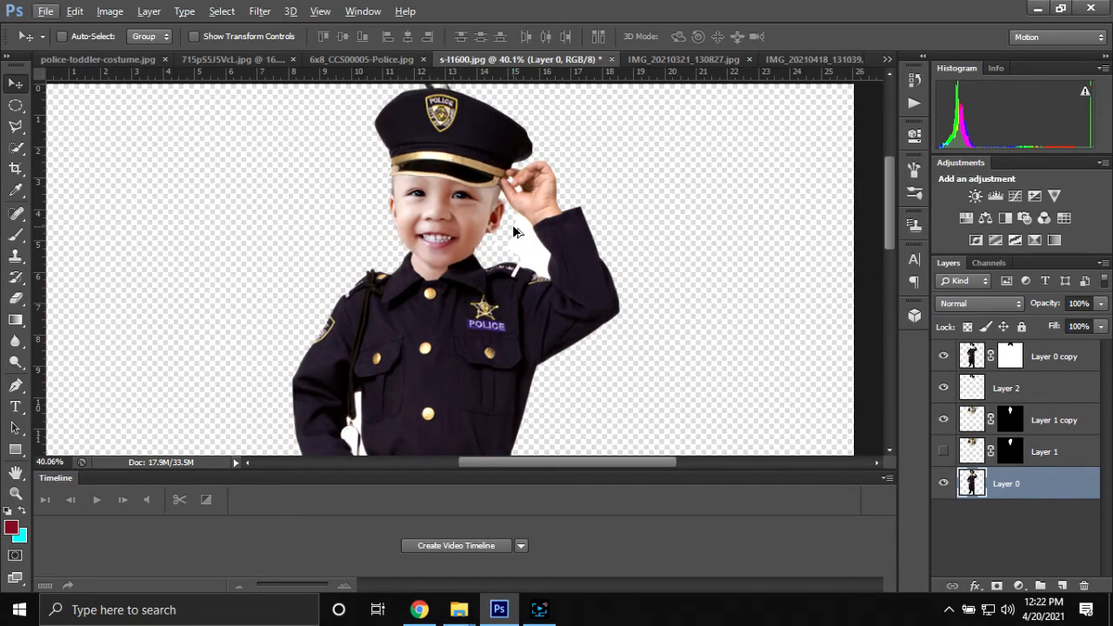
scroll(514, 232, "up", 4)
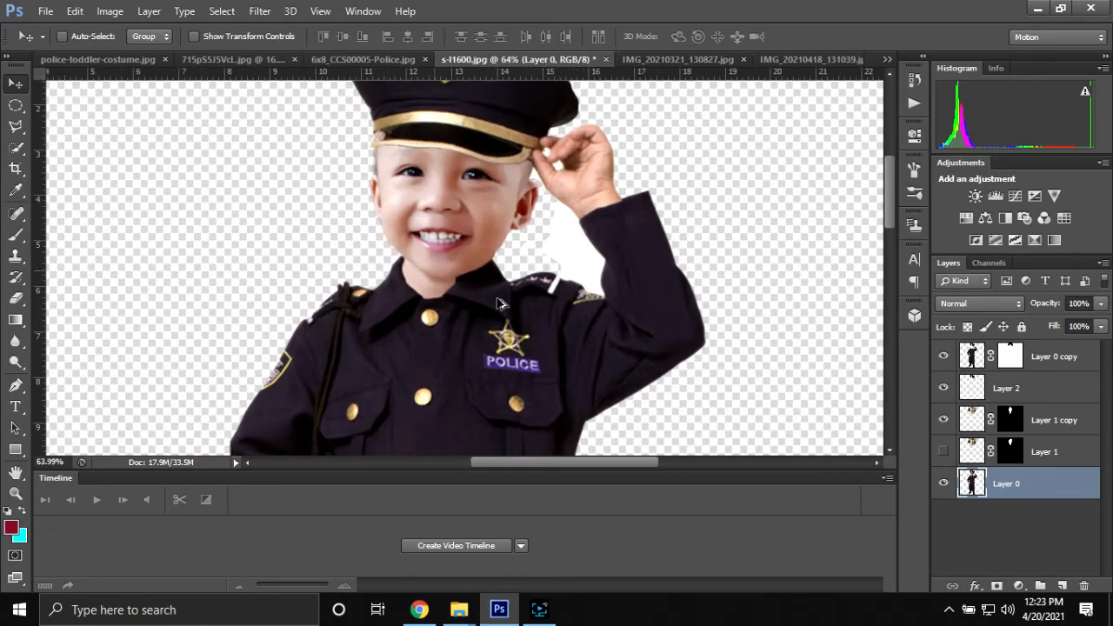
scroll(500, 301, "up", 3)
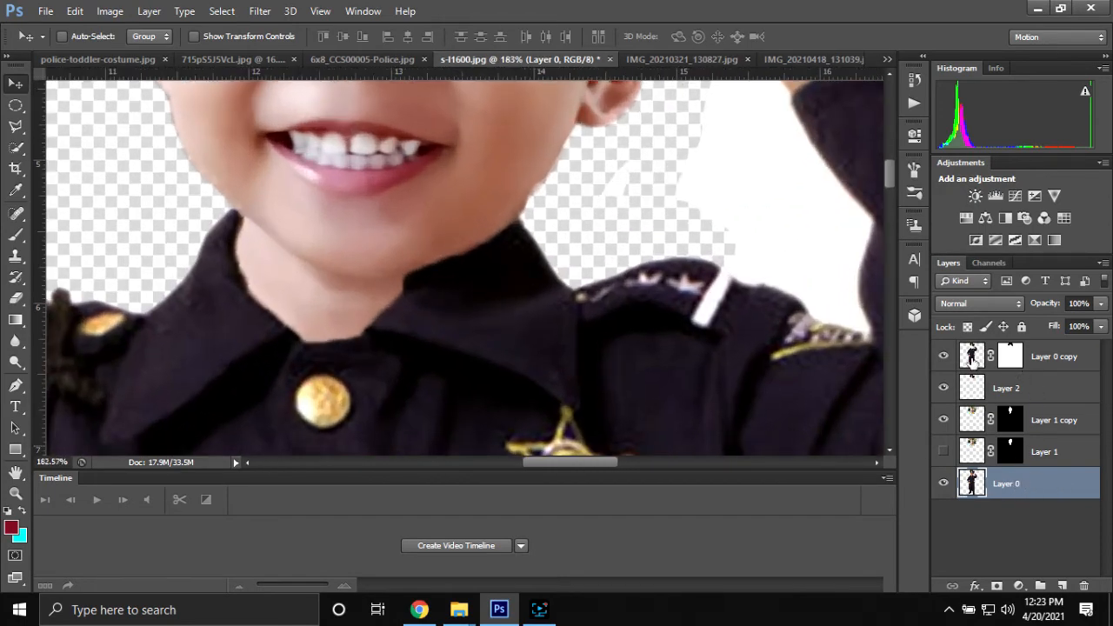
left_click(972, 357)
key("b")
key("bracketleft")
key("bracketleft")
key("bracketleft")
key("bracketleft")
key("bracketleft")
key("bracketleft")
key("bracketleft")
key("bracketleft")
key("bracketleft")
key("bracketleft")
key("bracketleft")
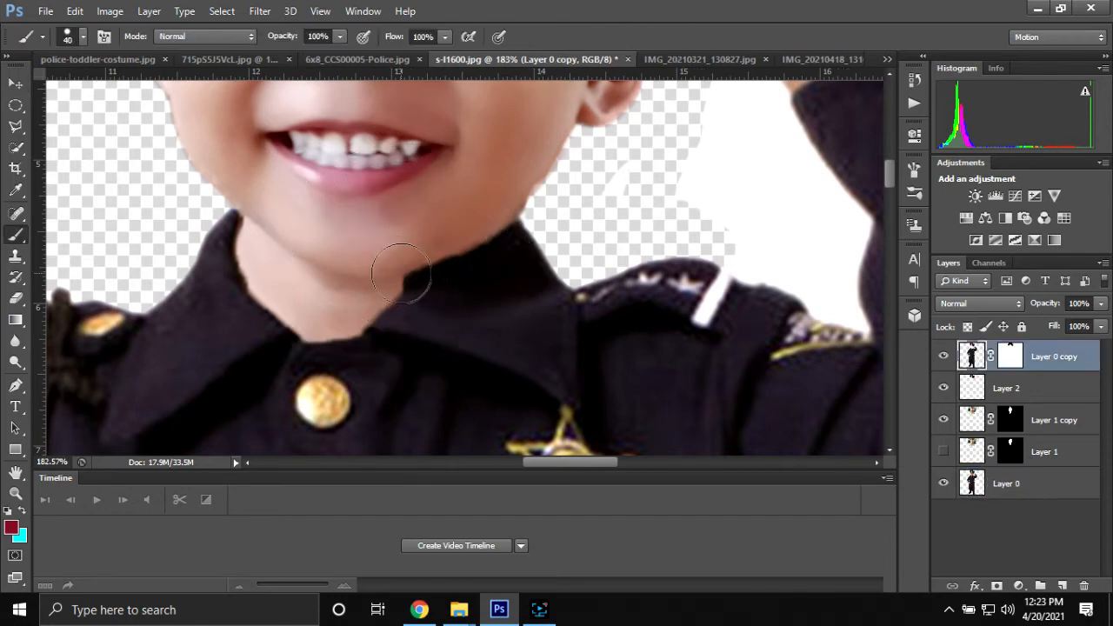
scroll(401, 275, "up", 4)
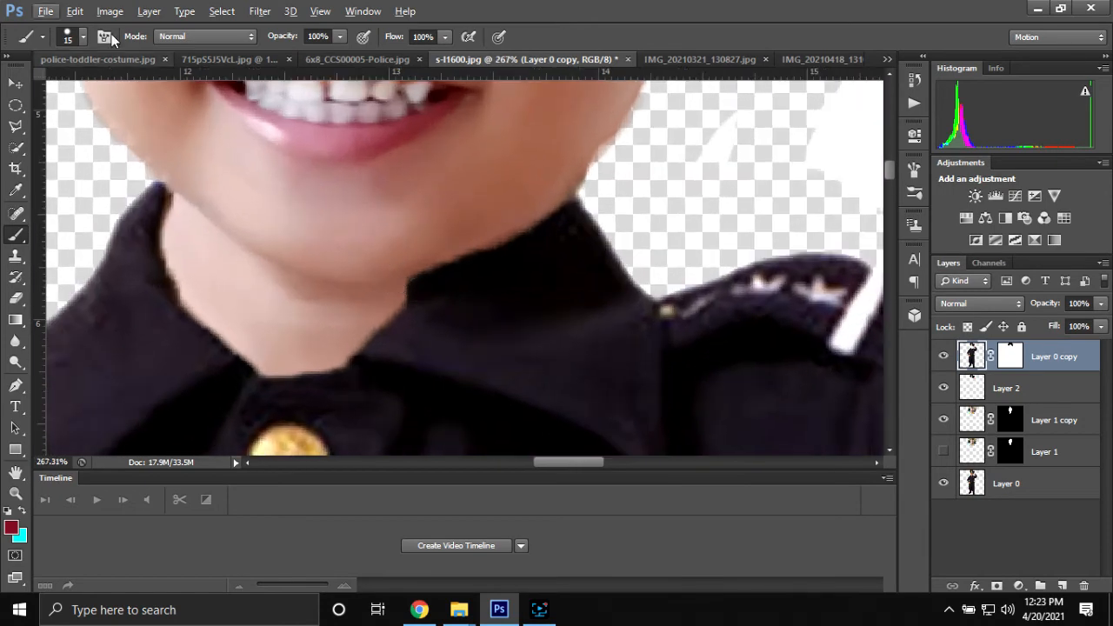
left_click(83, 38)
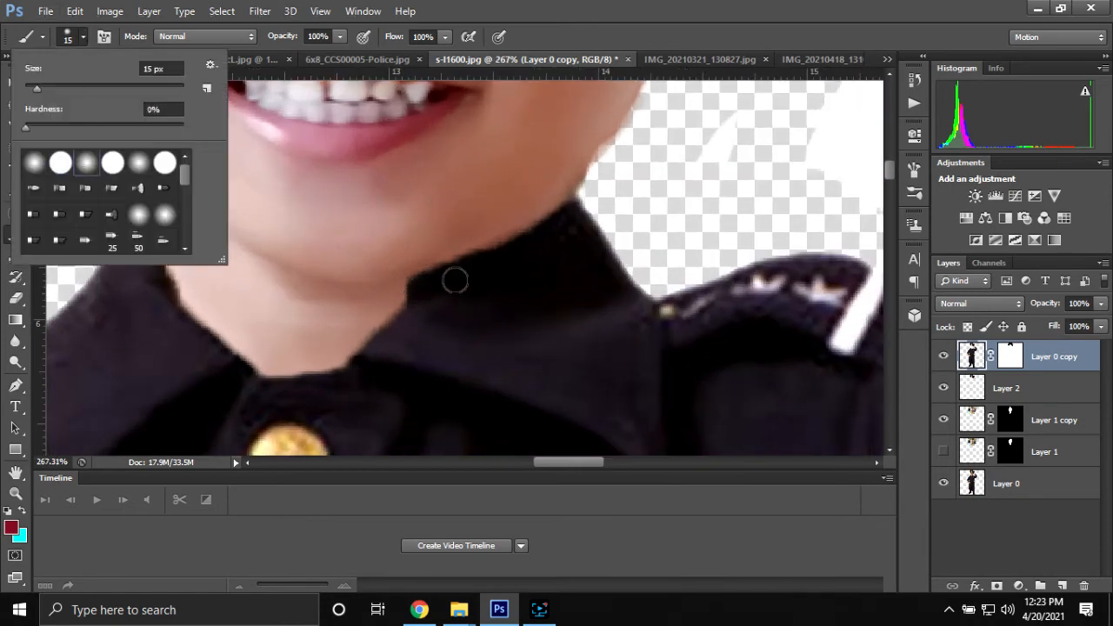
left_click(397, 273)
key("ctrl+z")
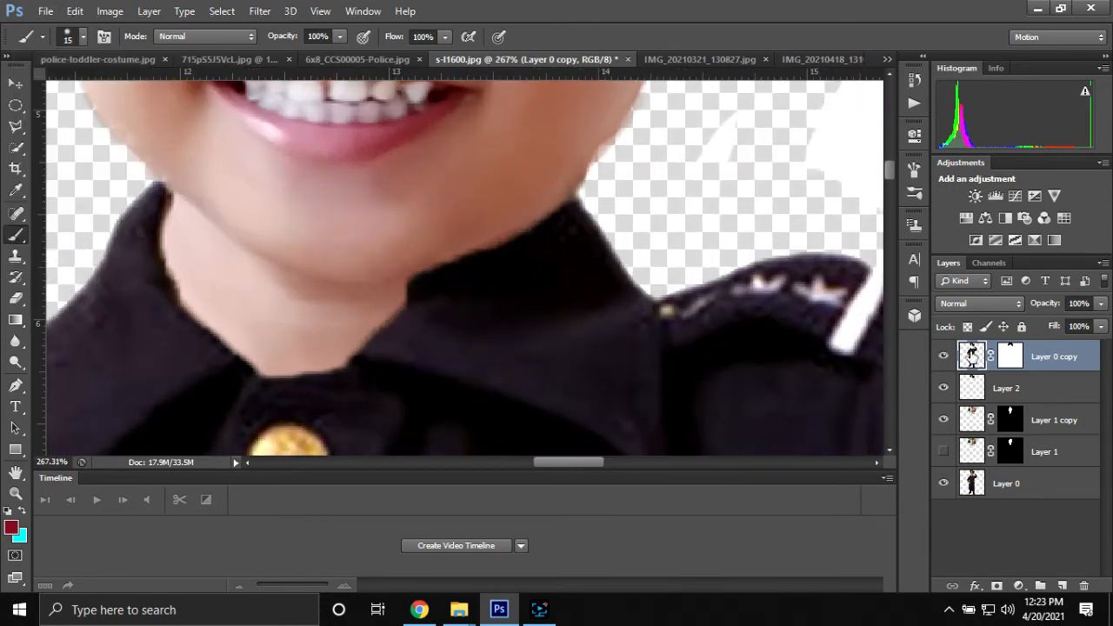
Step: Paint black with a 10 px brush on the Layer 0 copy mask to smooth the collar edge under the chin
left_click(1008, 357)
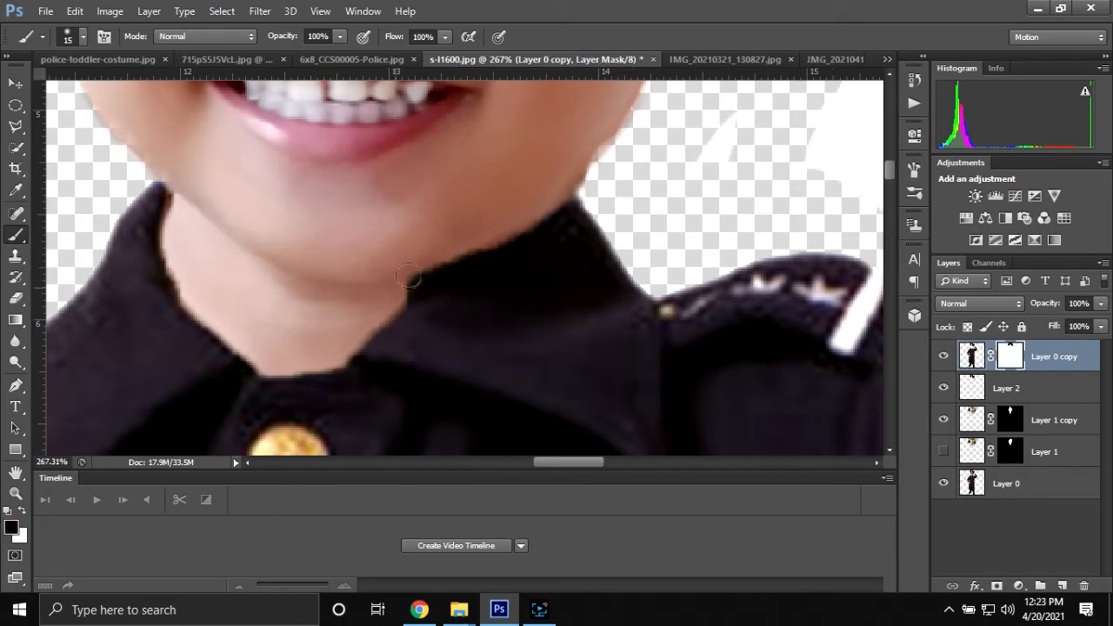
scroll(400, 279, "up", 3)
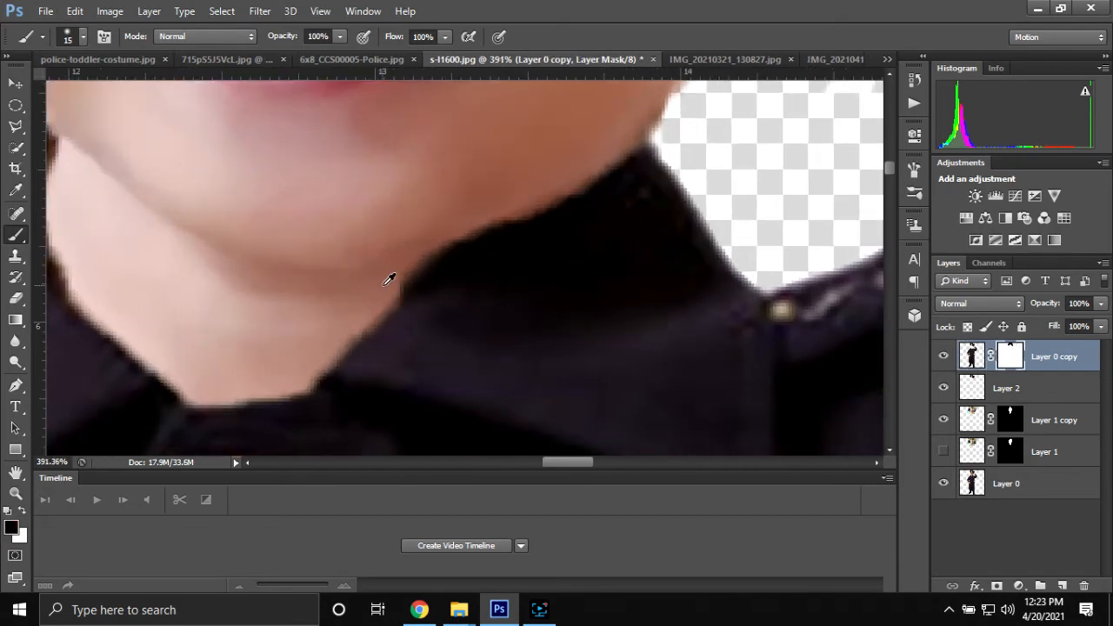
scroll(388, 279, "up", 1)
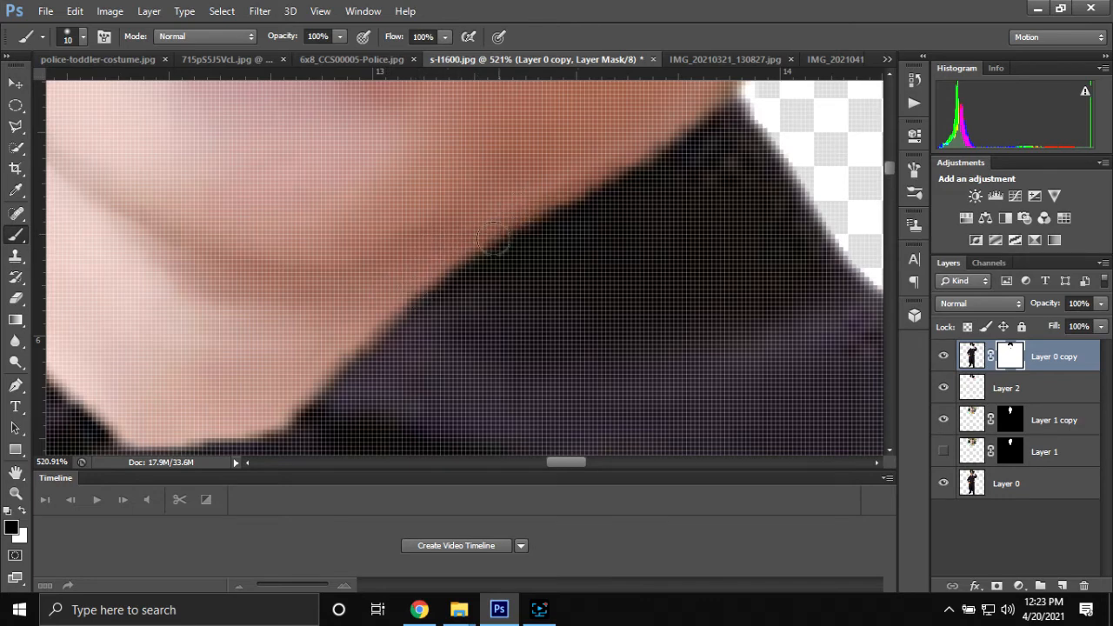
left_click_drag(608, 146, 654, 241)
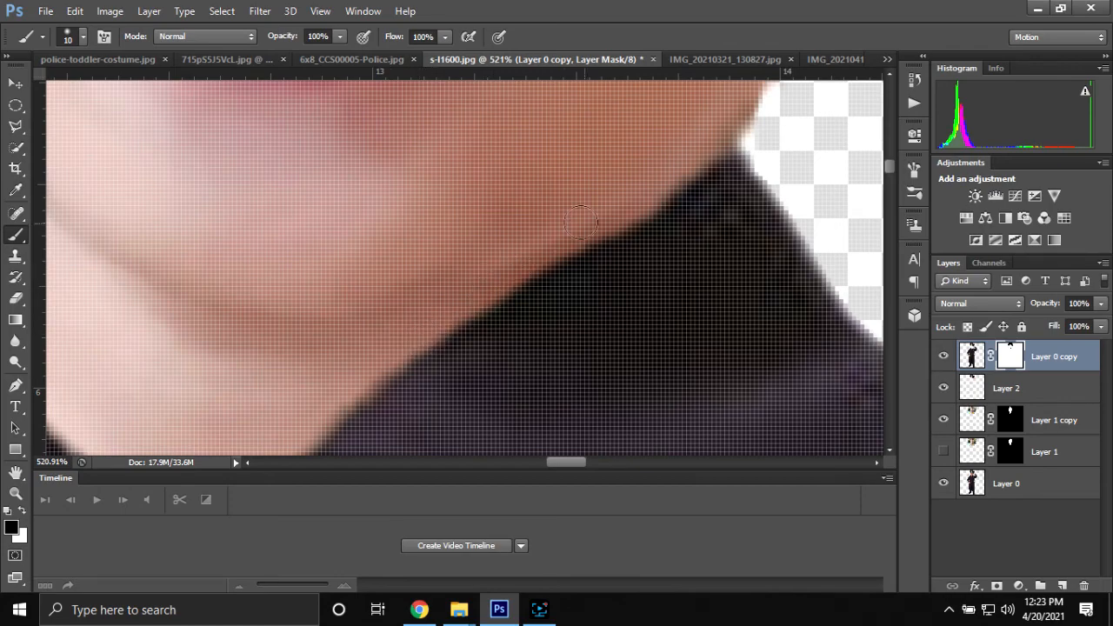
Step: Examine the whole figure and its edges for leftover white background and the fit of the head
scroll(584, 224, "down", 15)
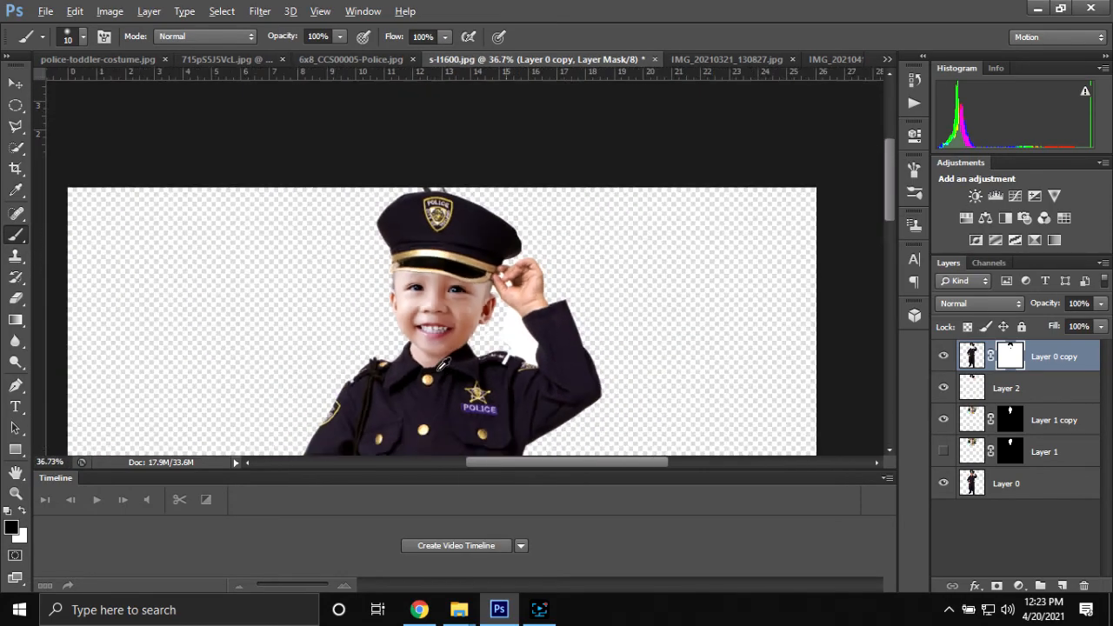
scroll(439, 366, "down", 3)
scroll(527, 213, "up", 1)
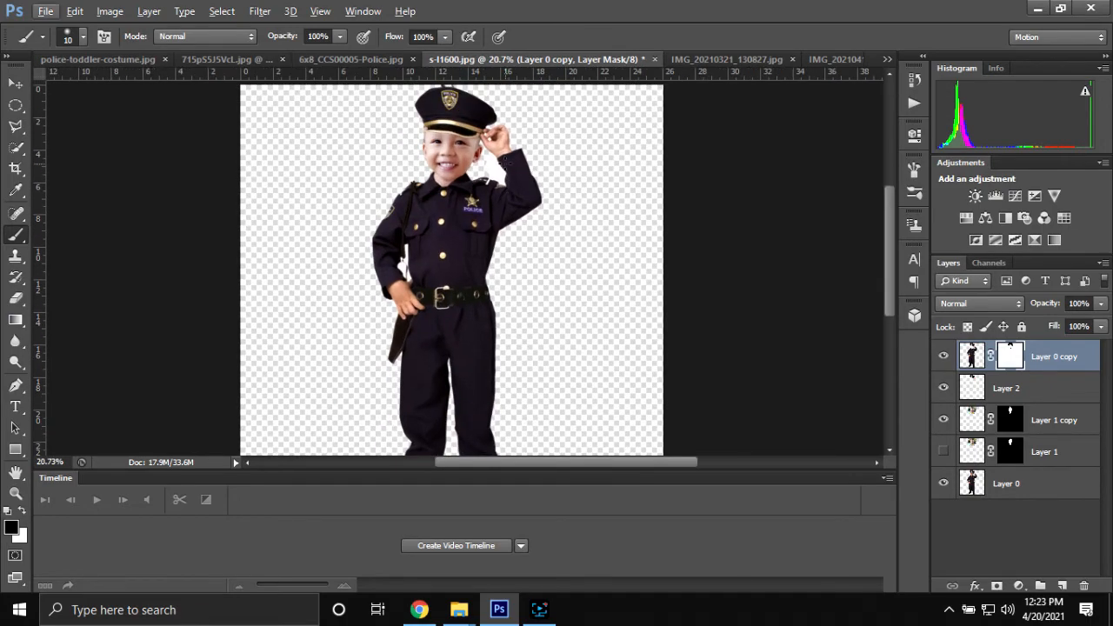
scroll(475, 200, "up", 4)
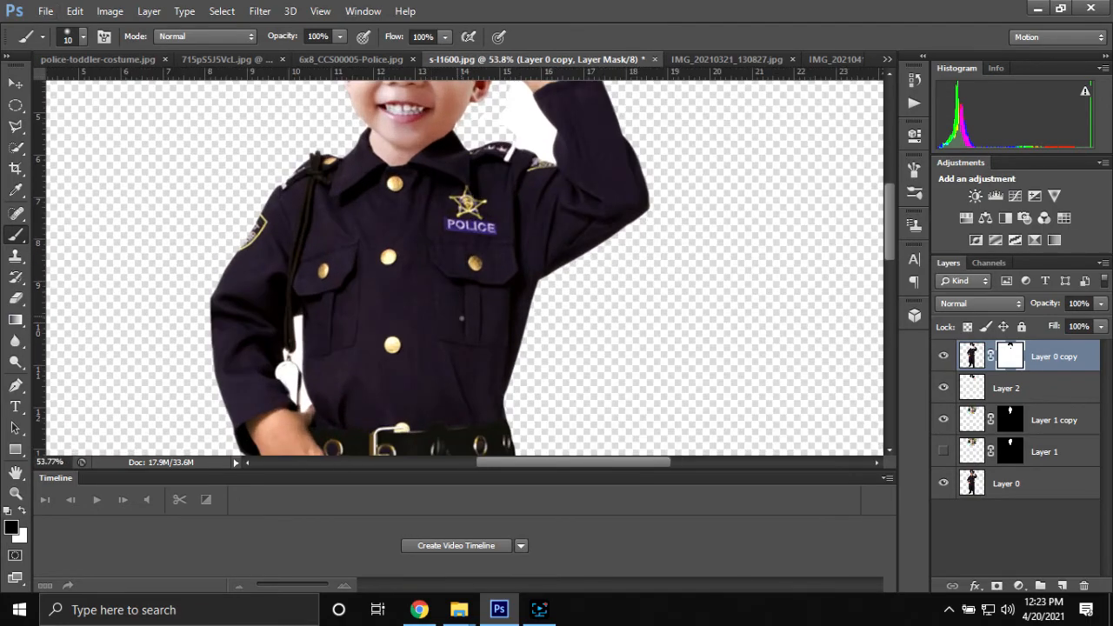
scroll(461, 317, "down", 4)
scroll(466, 321, "down", 2)
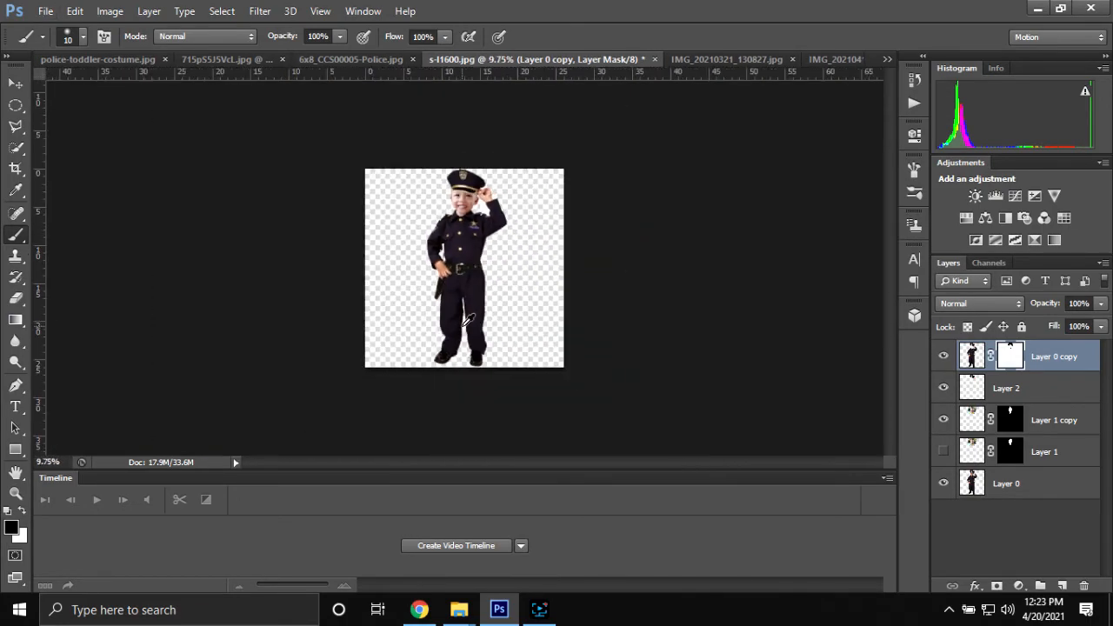
scroll(467, 320, "down", 1)
scroll(527, 286, "up", 3)
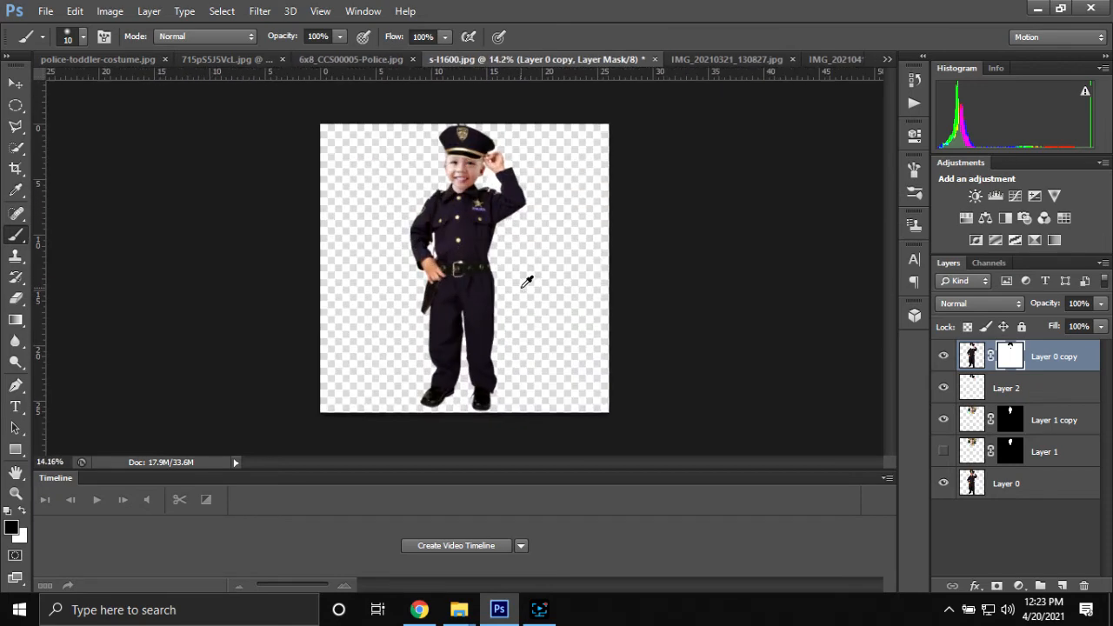
scroll(527, 283, "up", 1)
scroll(519, 282, "down", 4)
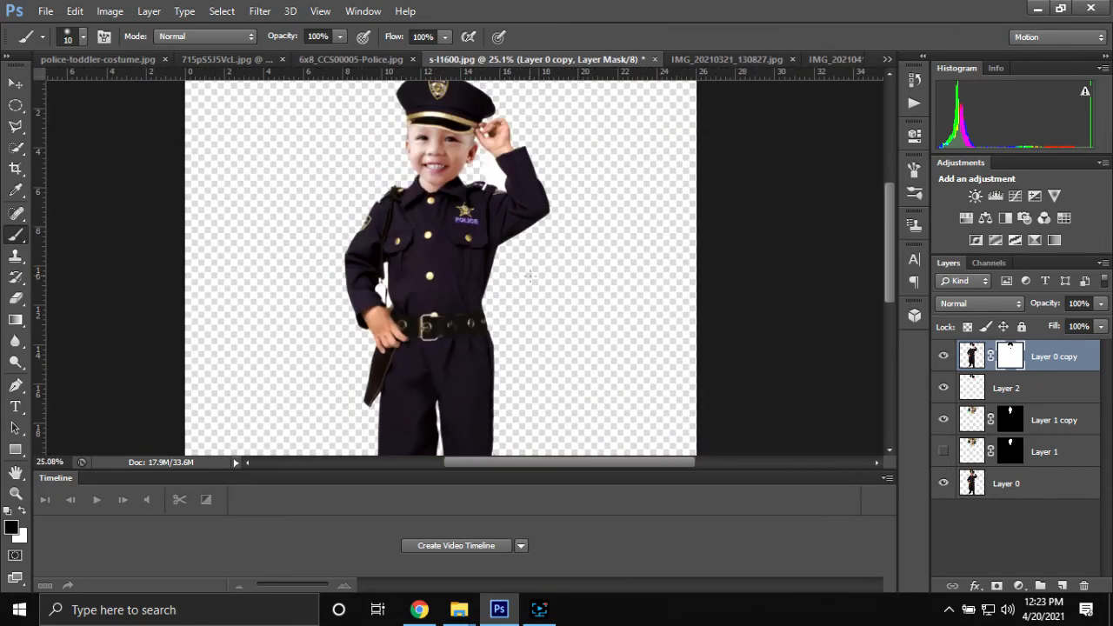
scroll(536, 265, "up", 3)
scroll(535, 257, "up", 3)
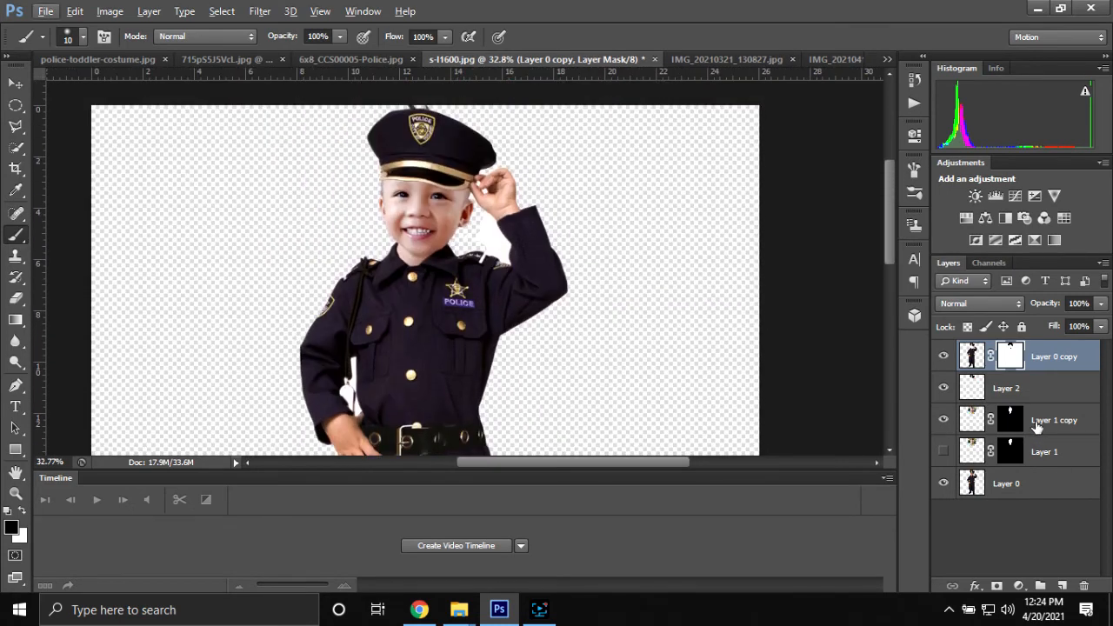
Step: Remove the white area between the neck and raised arm on Layer 0 using the Magic Eraser with tolerance 32
scroll(454, 250, "up", 3)
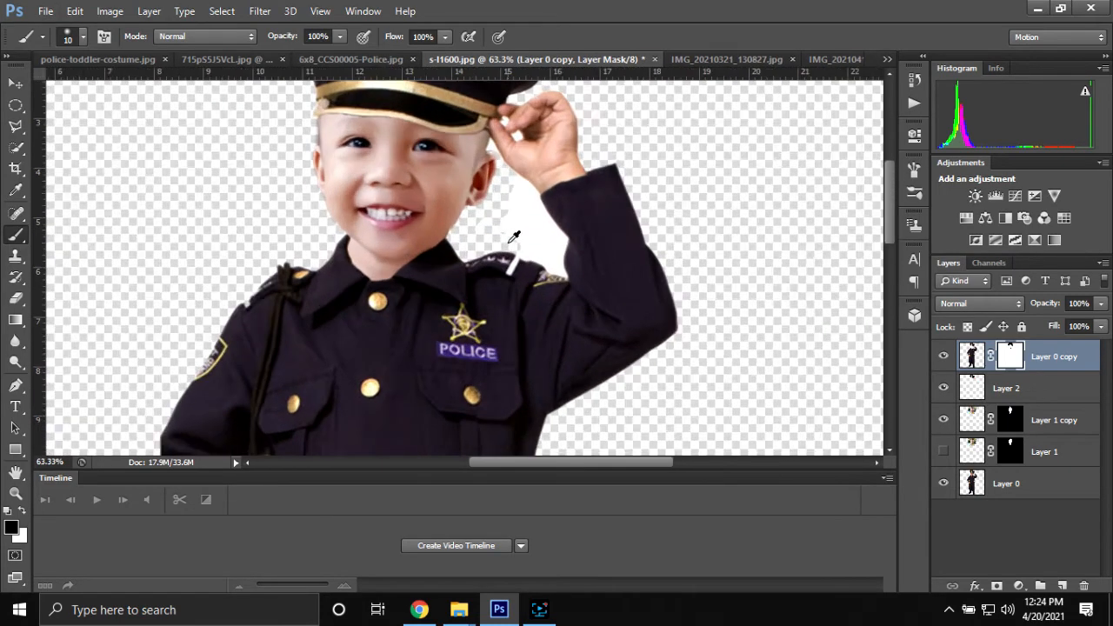
left_click(971, 356)
key("e")
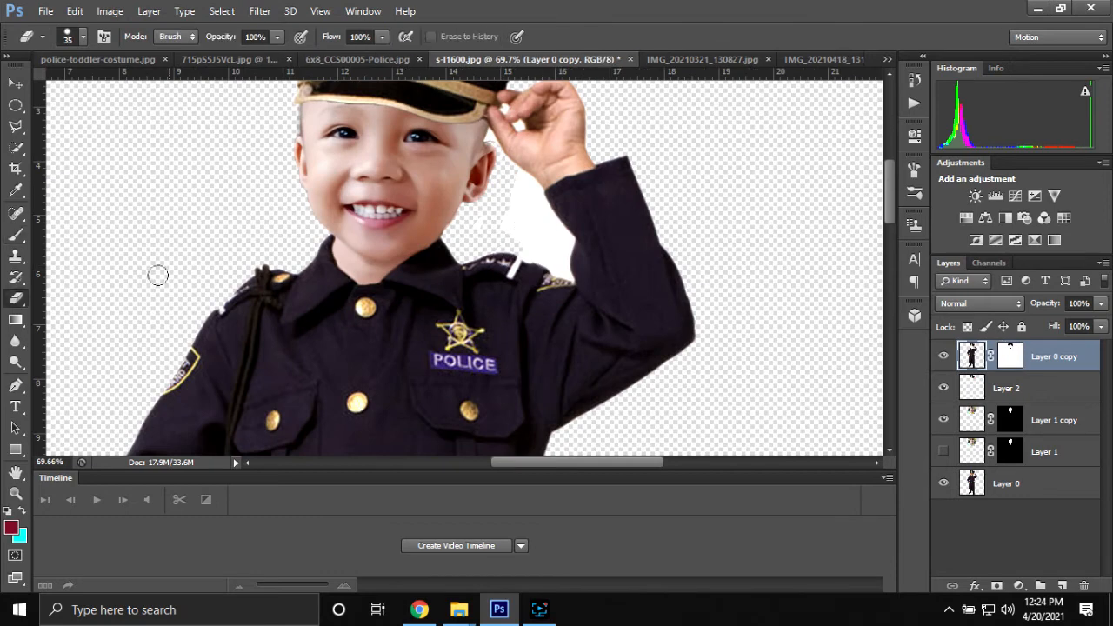
right_click(27, 303)
left_click(64, 327)
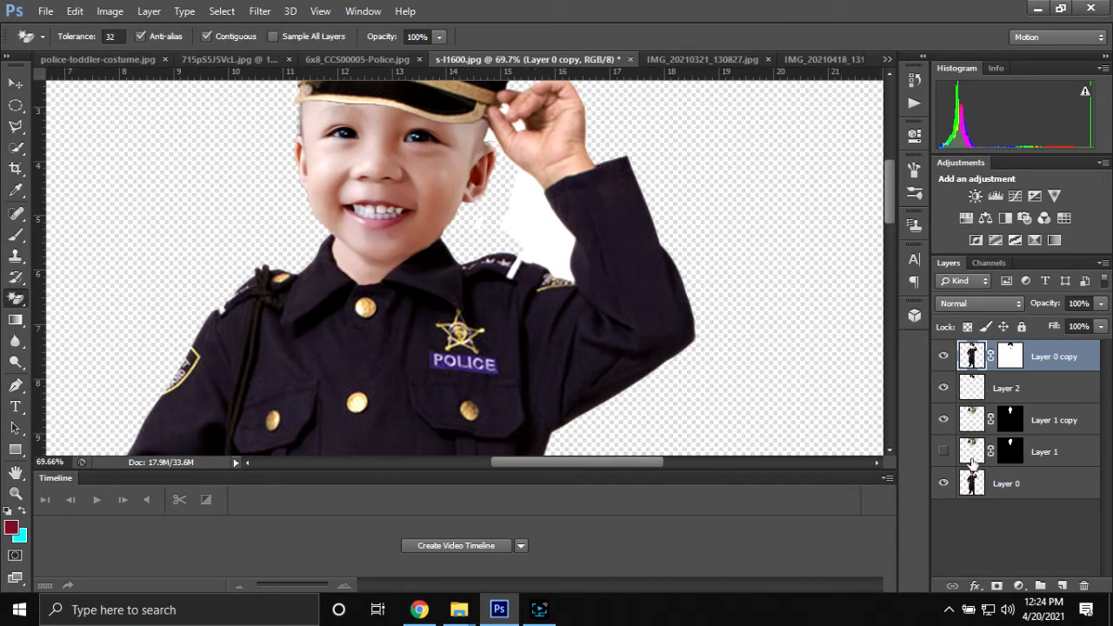
left_click(1006, 483)
left_click(528, 229)
scroll(534, 209, "up", 3)
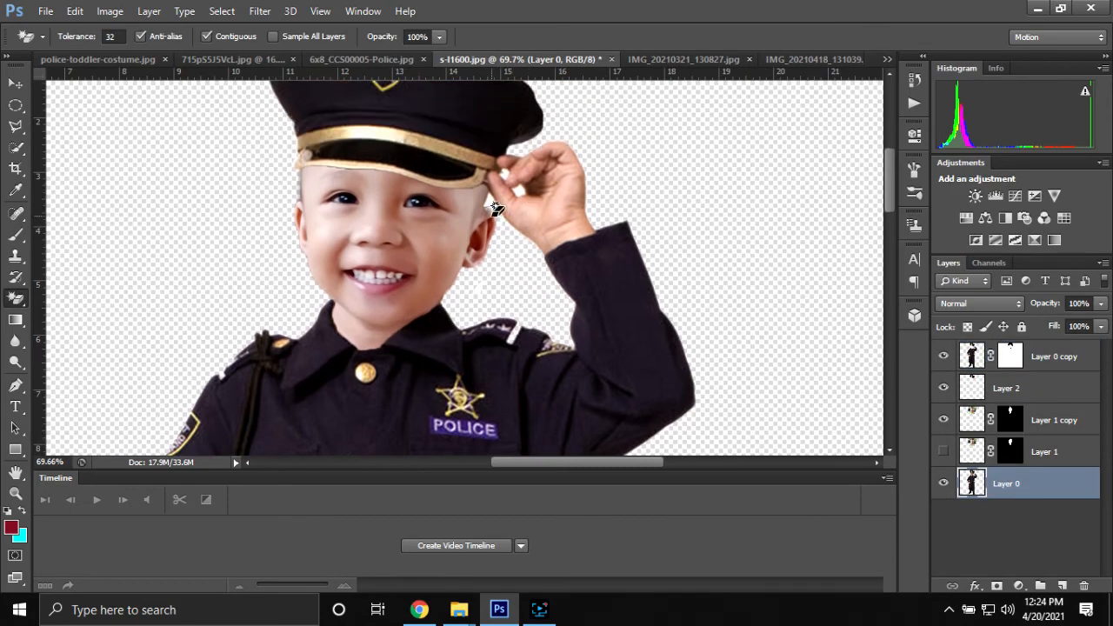
Step: Examine the white gaps between the fingers and beside the ear against Layer 0 and Layer 0 copy
scroll(492, 207, "up", 5)
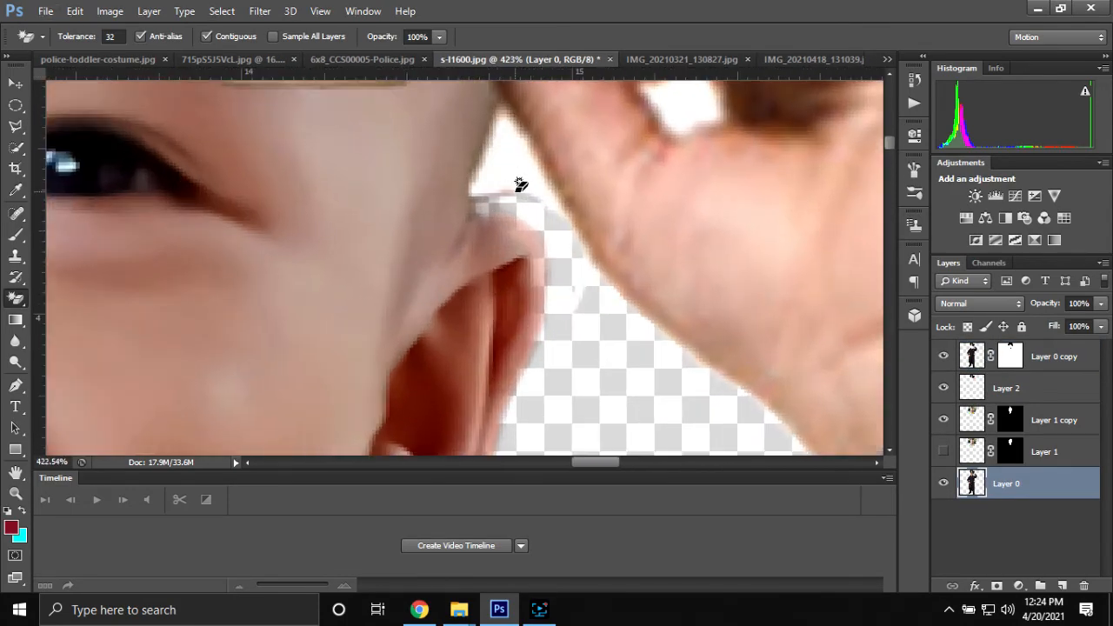
scroll(678, 240, "up", 2)
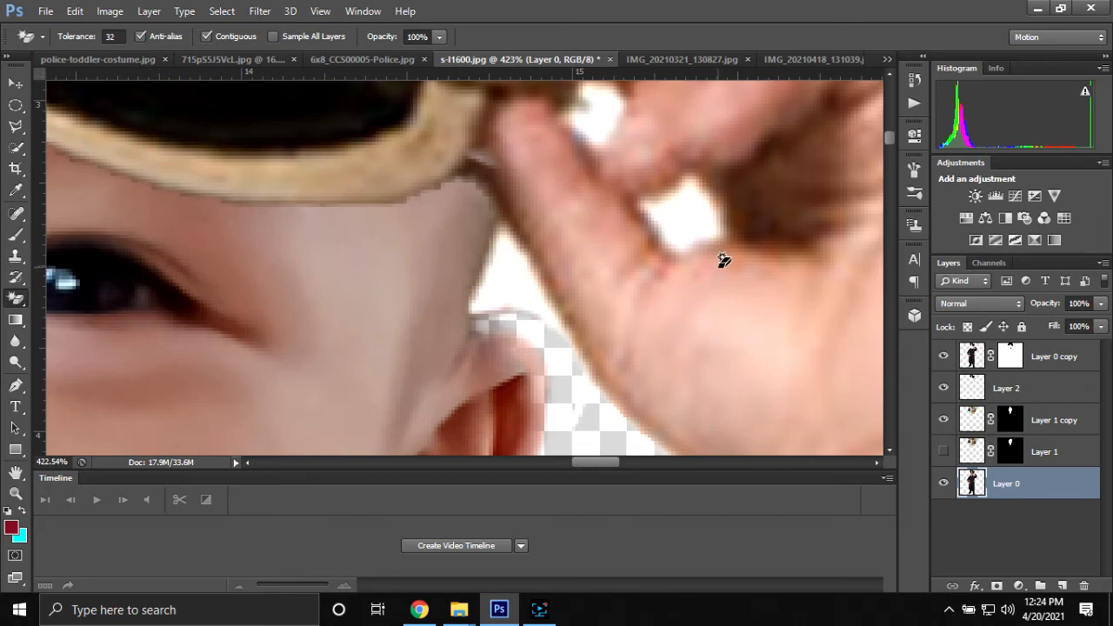
scroll(661, 217, "up", 2)
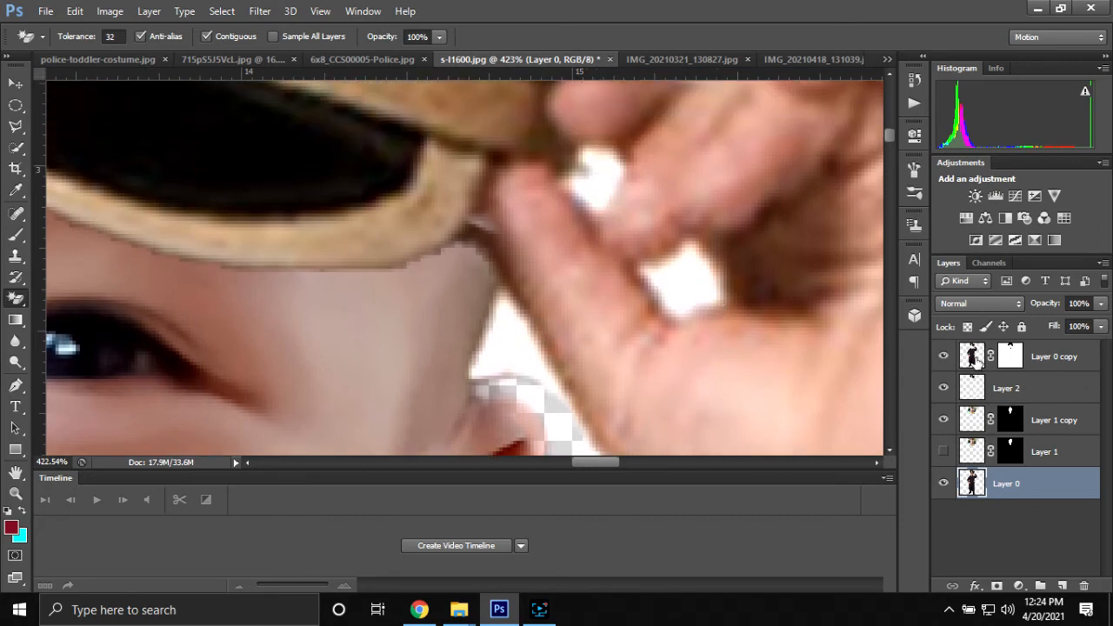
left_click(976, 363)
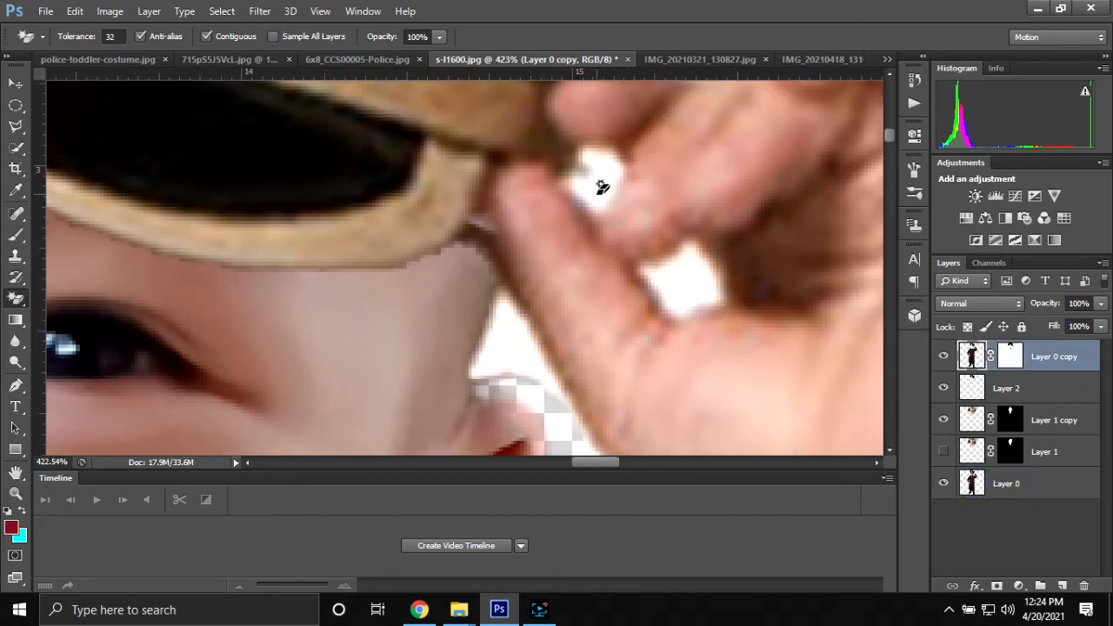
left_click(1017, 487)
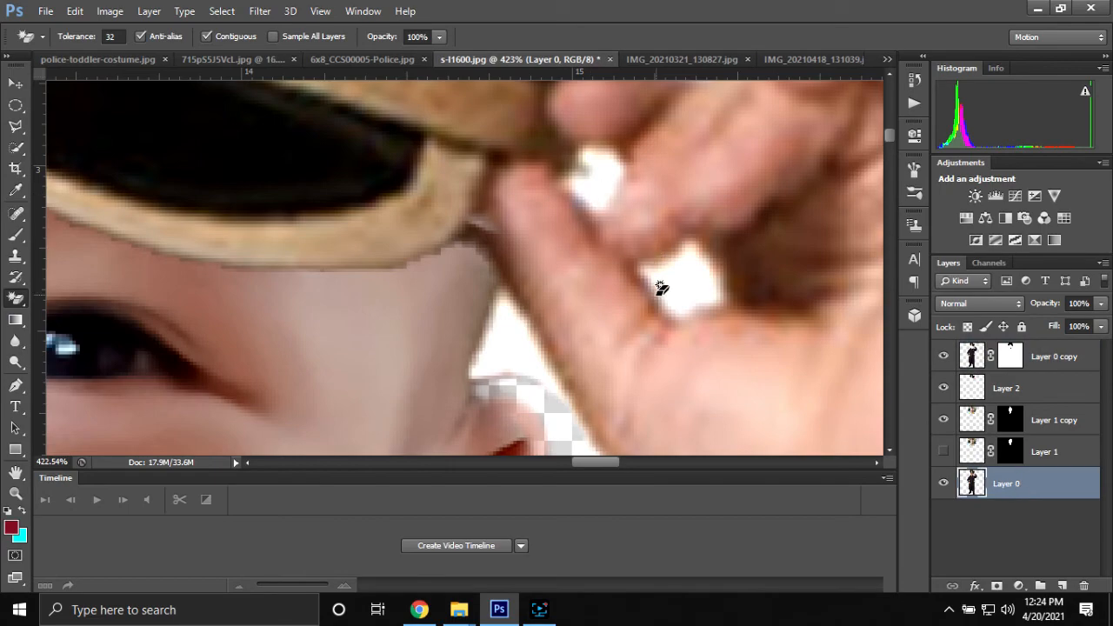
scroll(530, 355, "down", 15)
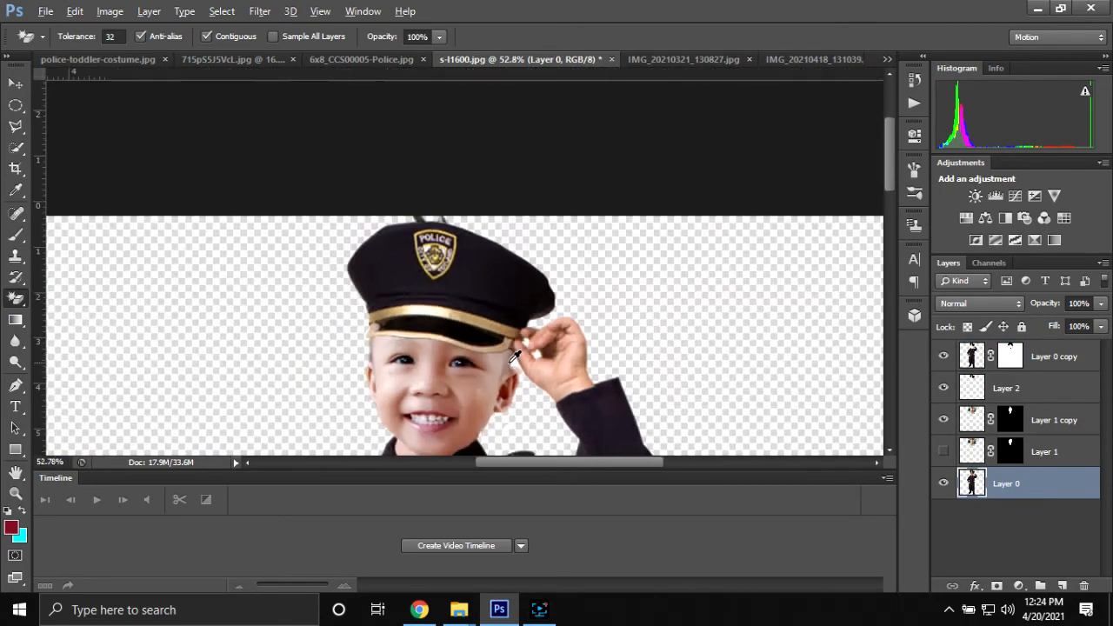
scroll(500, 354, "up", 1)
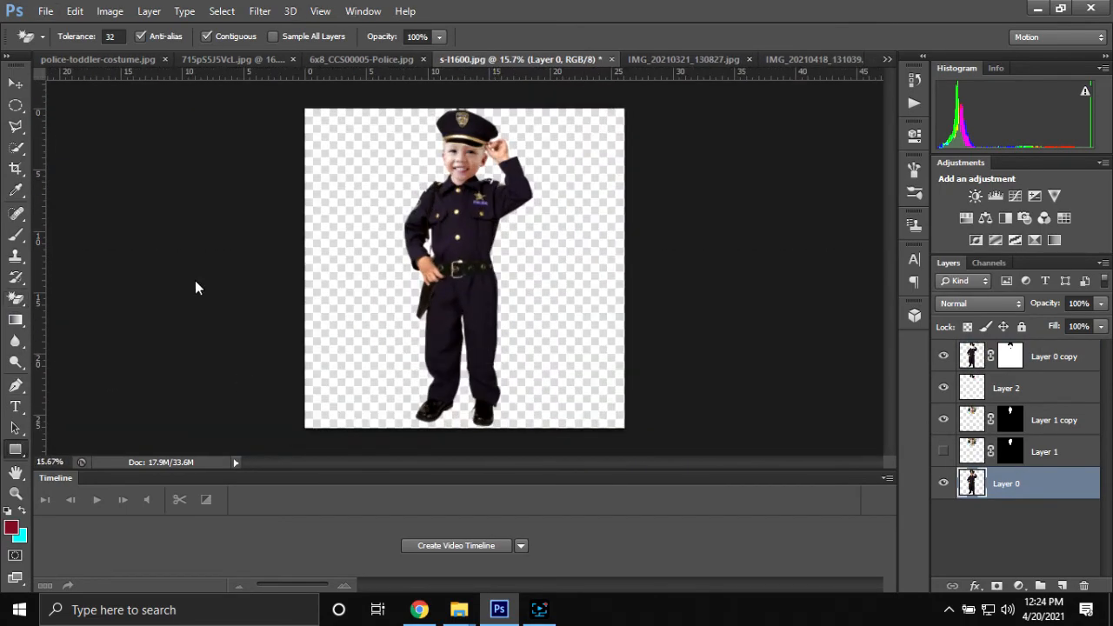
Step: Draw a white-filled rectangle of about 2954 × 2731 px directly above Layer 0, covering the whole canvas as a background
key("u")
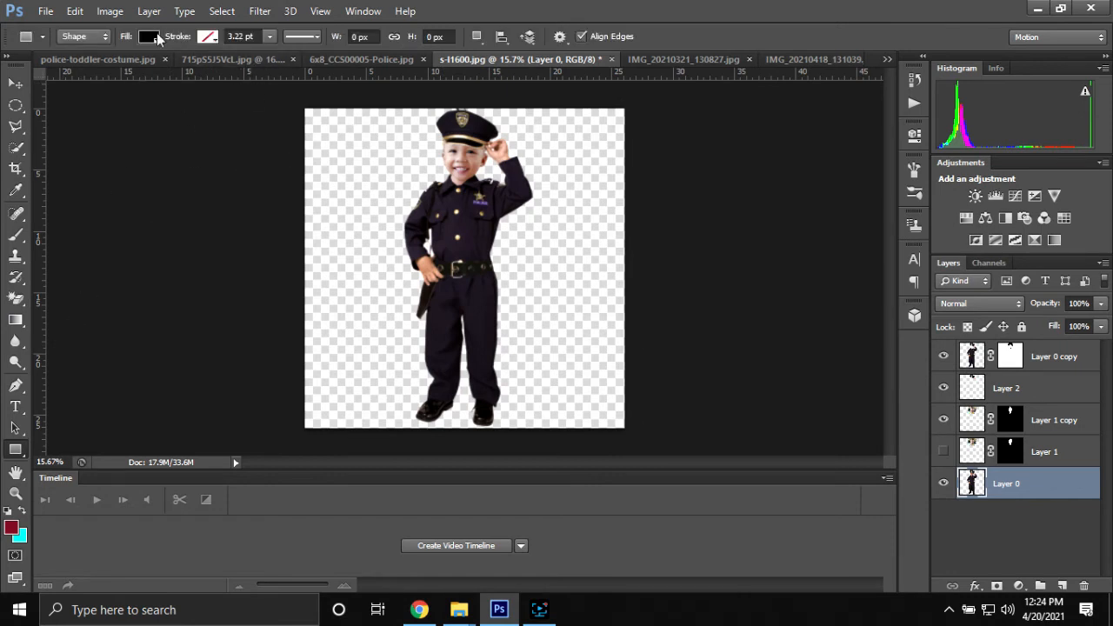
left_click(146, 37)
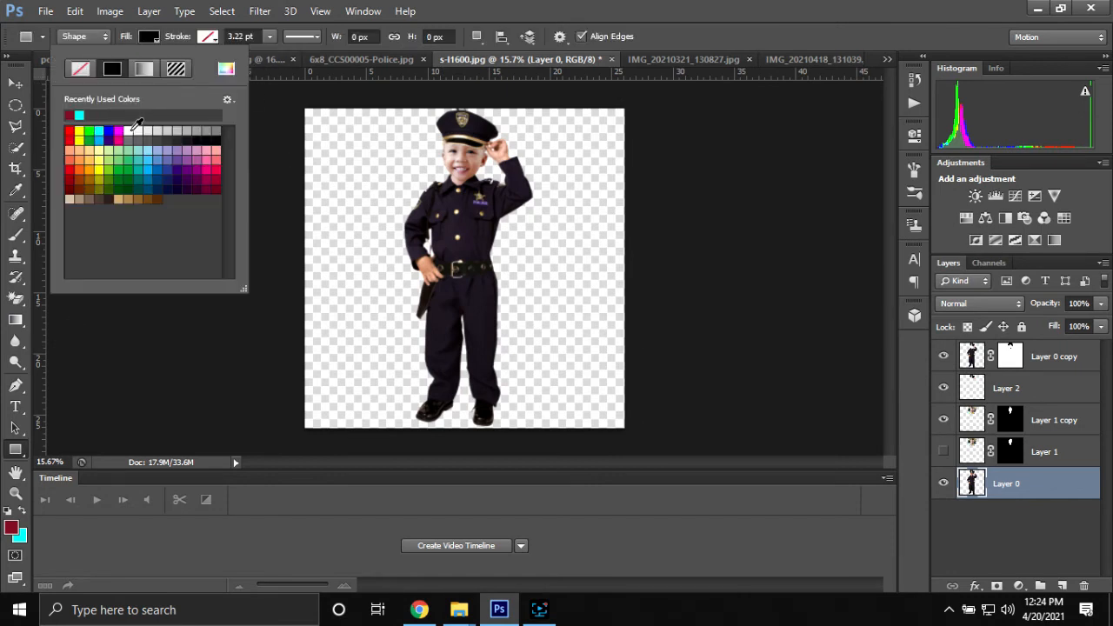
left_click(129, 131)
left_click_drag(280, 94, 657, 443)
scroll(528, 211, "up", 3)
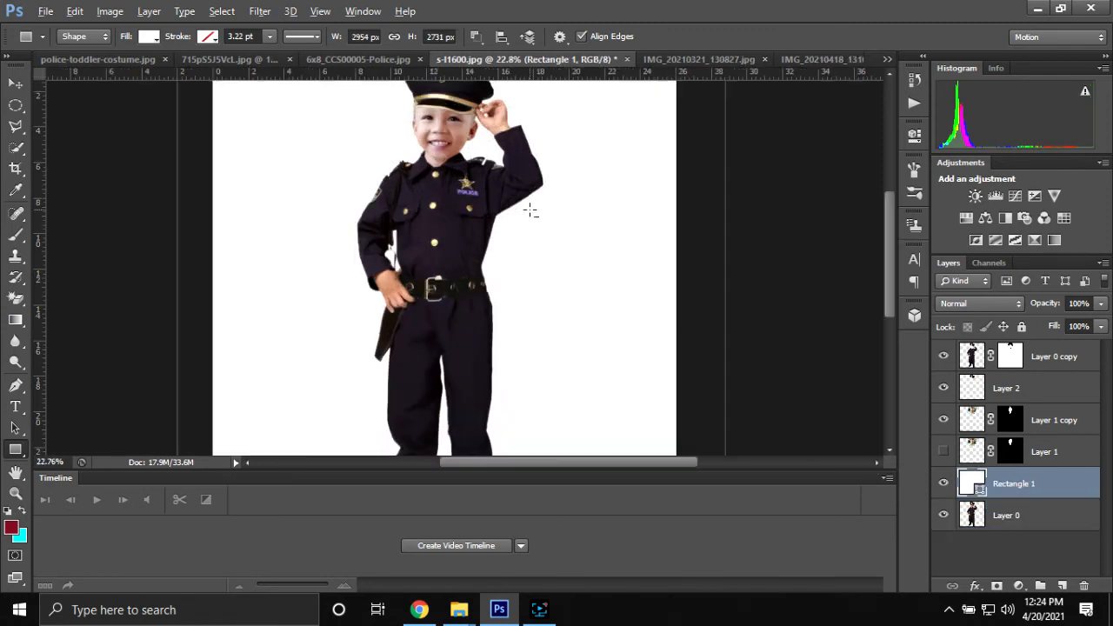
scroll(497, 263, "up", 1)
scroll(499, 271, "down", 6)
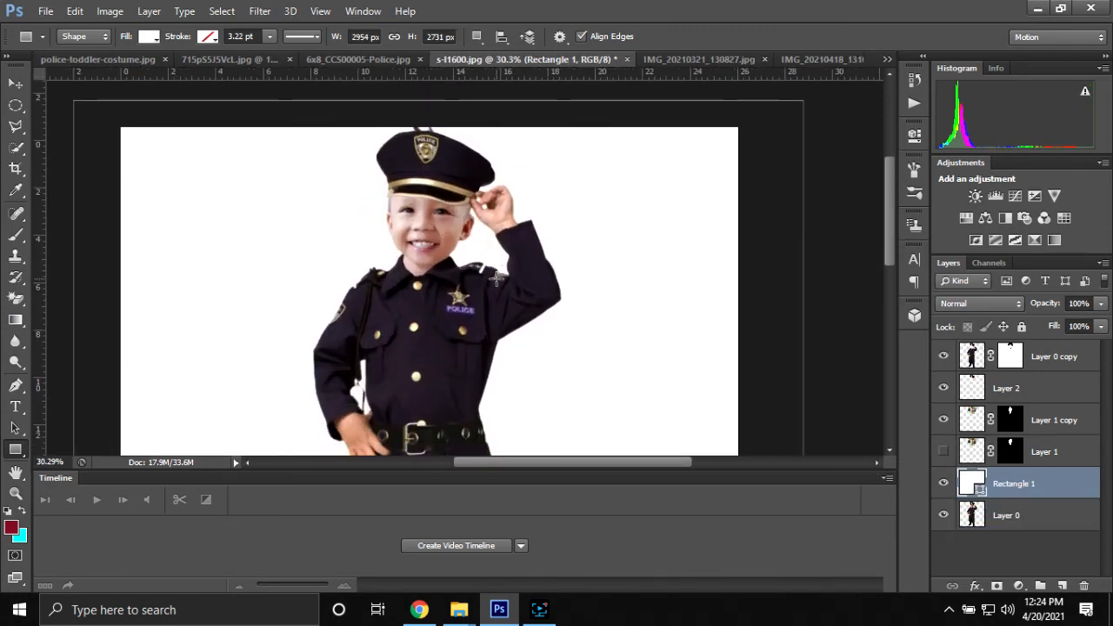
scroll(501, 280, "down", 5)
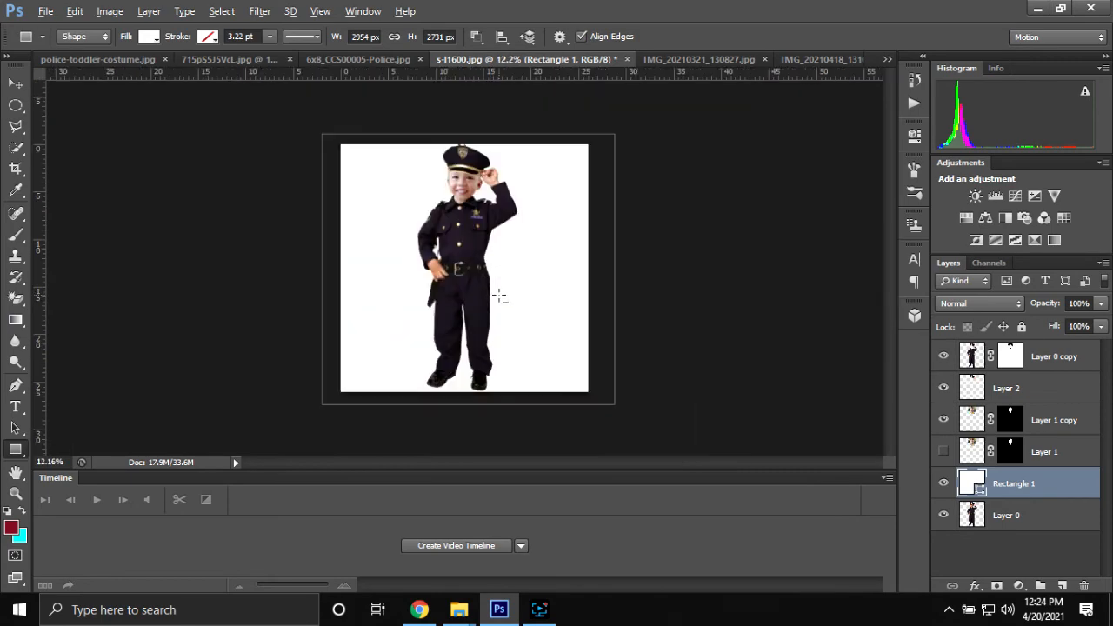
scroll(500, 297, "up", 2)
Step: Start saving the composite under a new name and create an "Edited" folder inside the LJ folder on the Desktop
key("ctrl+shift+s")
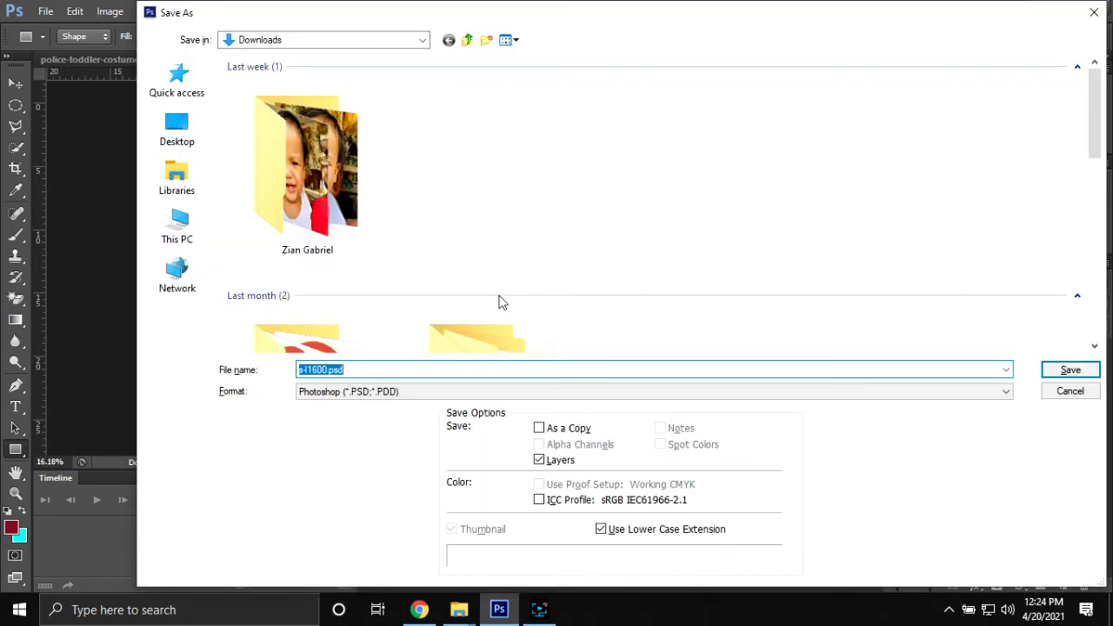
left_click(177, 129)
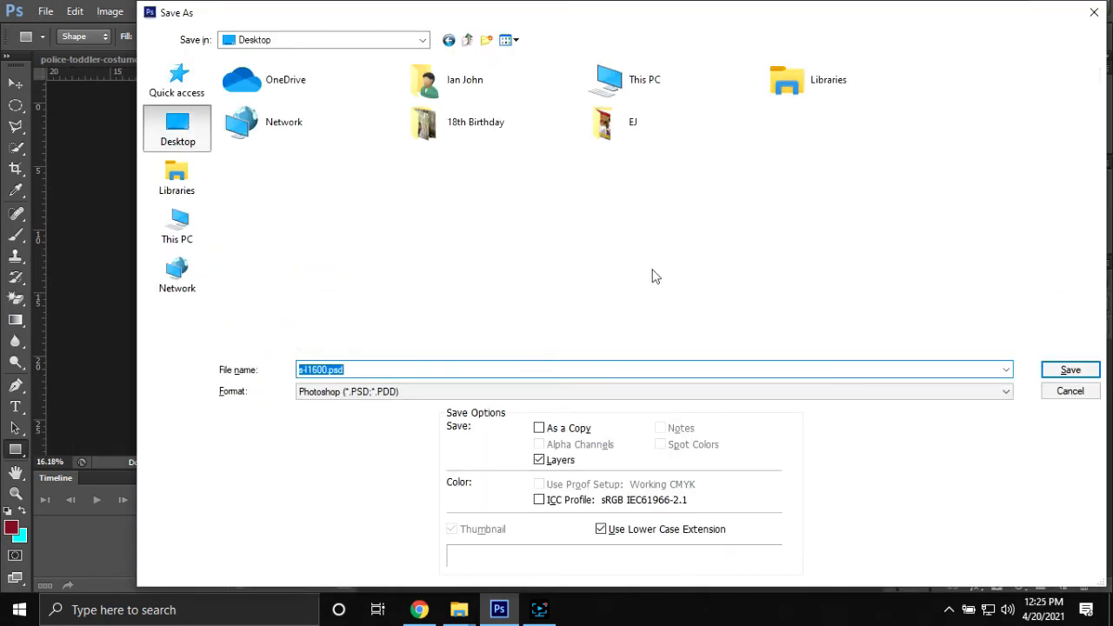
double_click(798, 130)
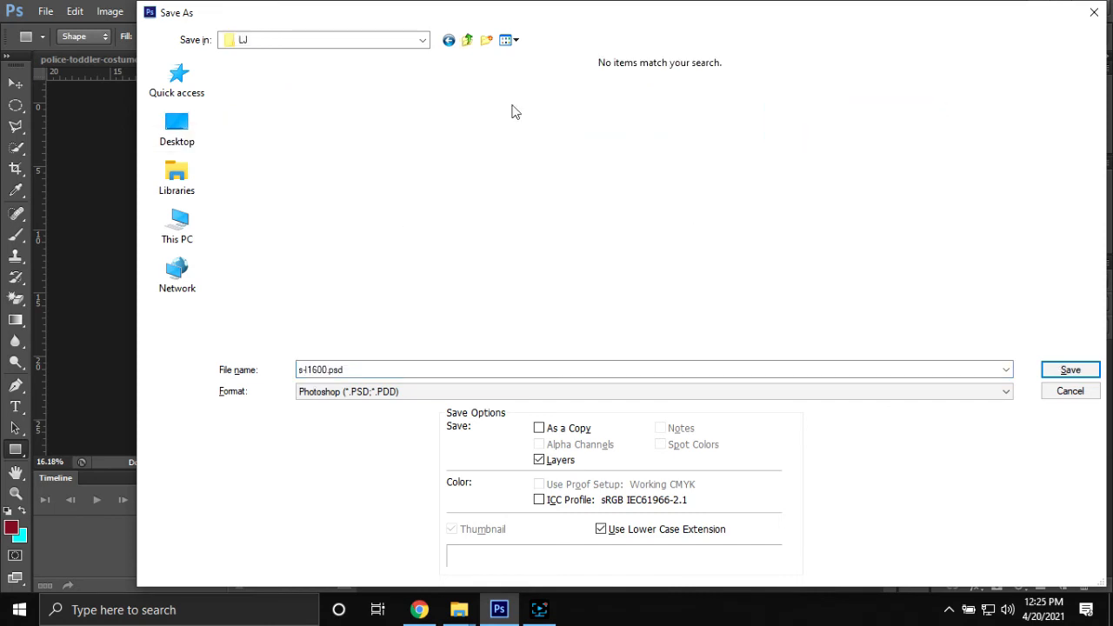
left_click(485, 41)
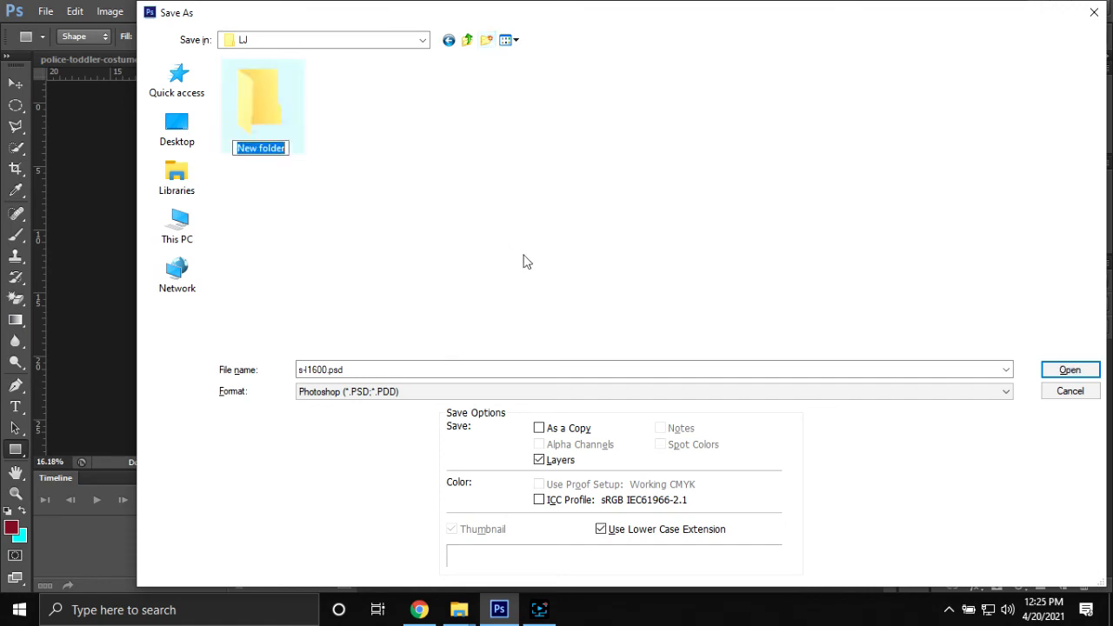
type("Edited")
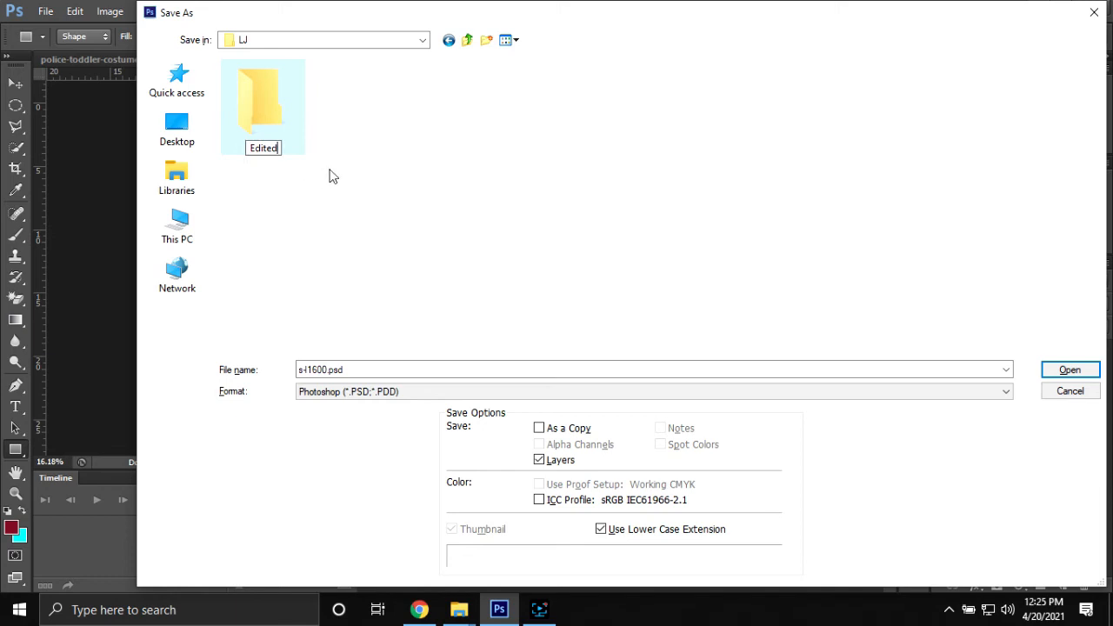
key("Return")
key("Return")
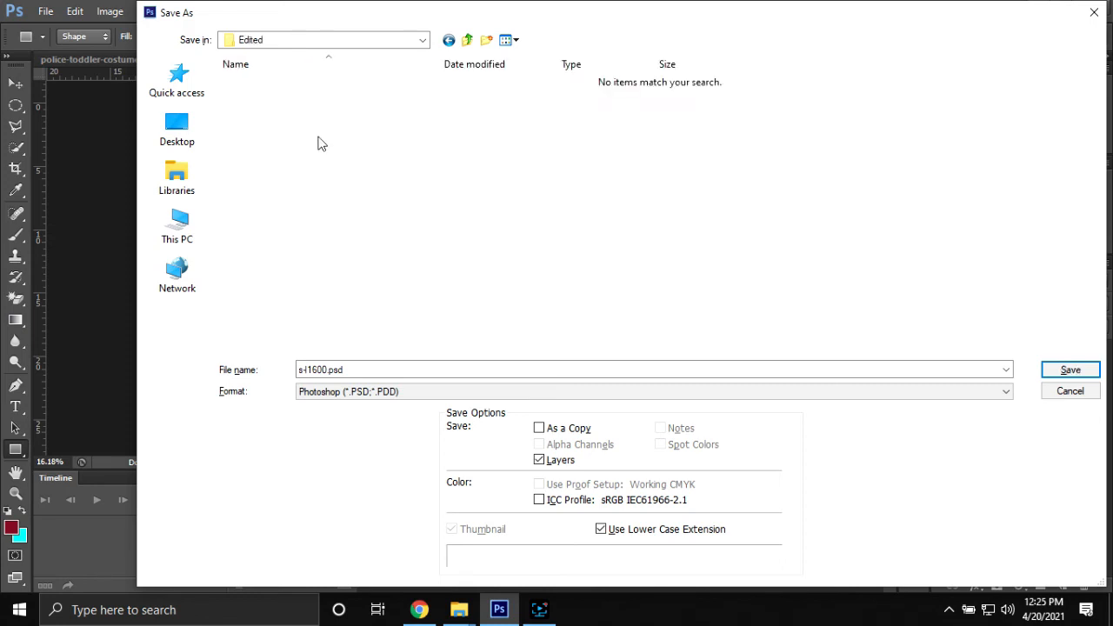
Step: Save the composite as a JPEG named 1 in the Edited folder, accepting the JPEG options
left_click(321, 370)
type("1")
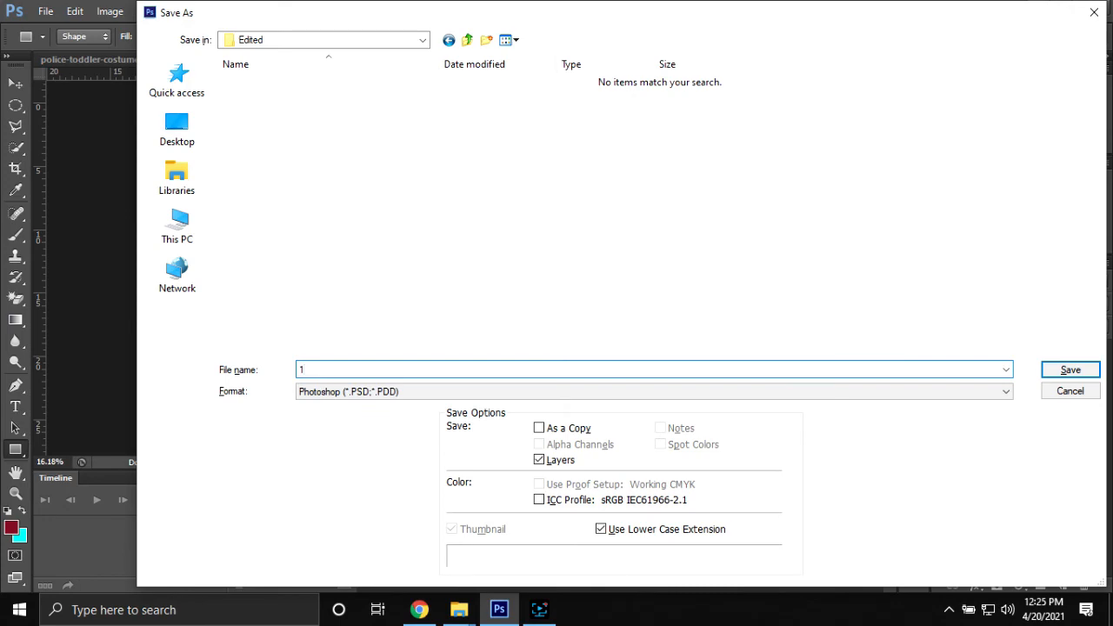
left_click(339, 391)
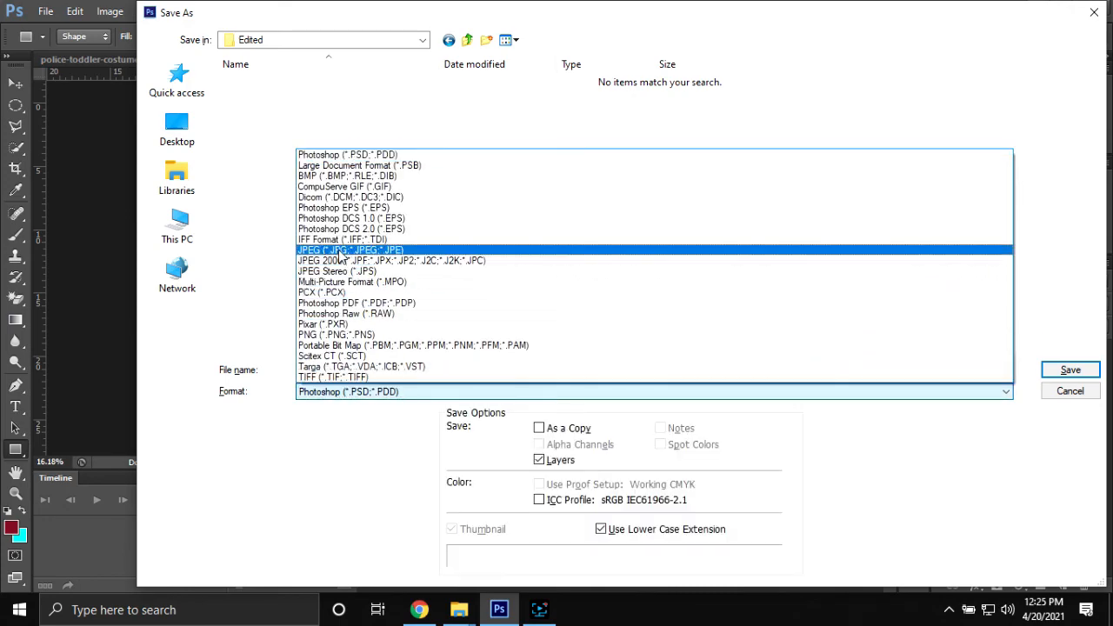
left_click(352, 250)
left_click(1054, 374)
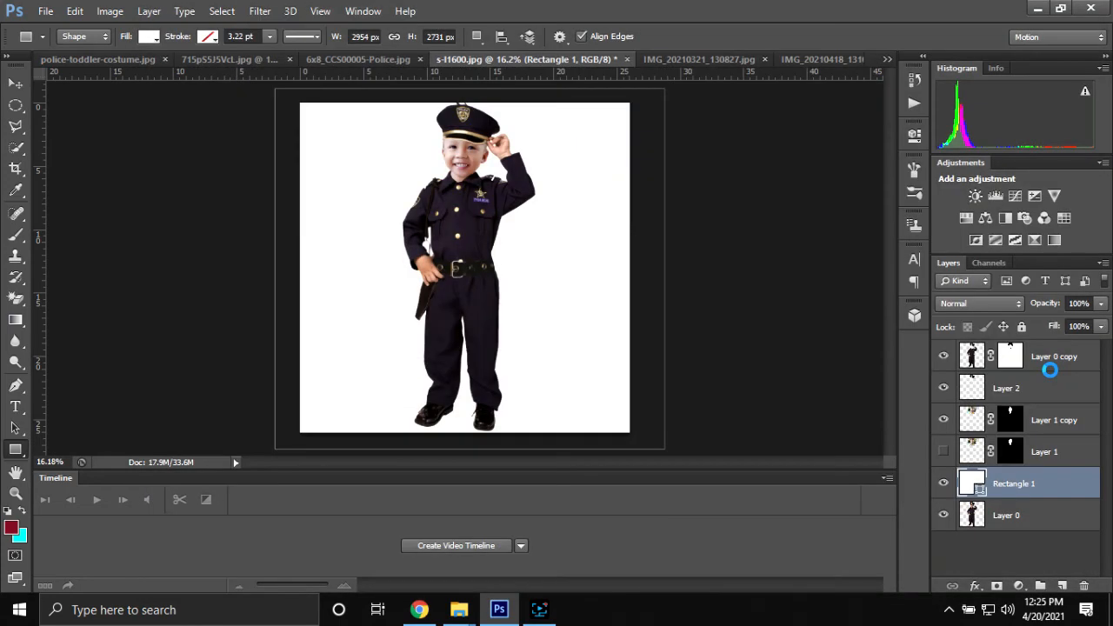
left_click(560, 176)
Step: Delete the hidden Layer 1
scroll(553, 226, "up", 5)
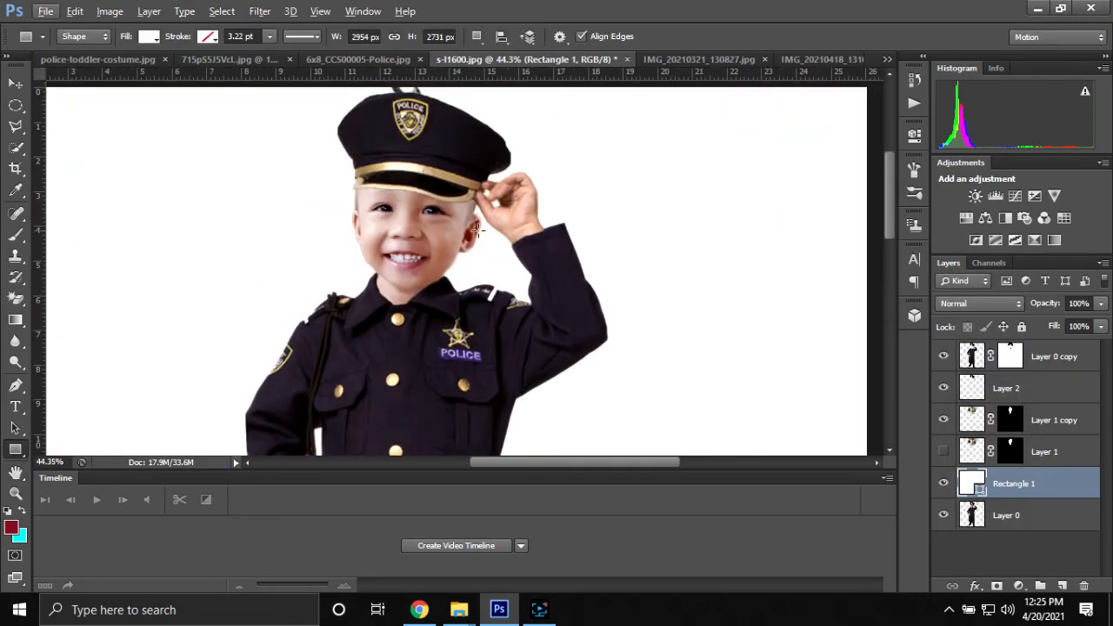
scroll(476, 230, "up", 1)
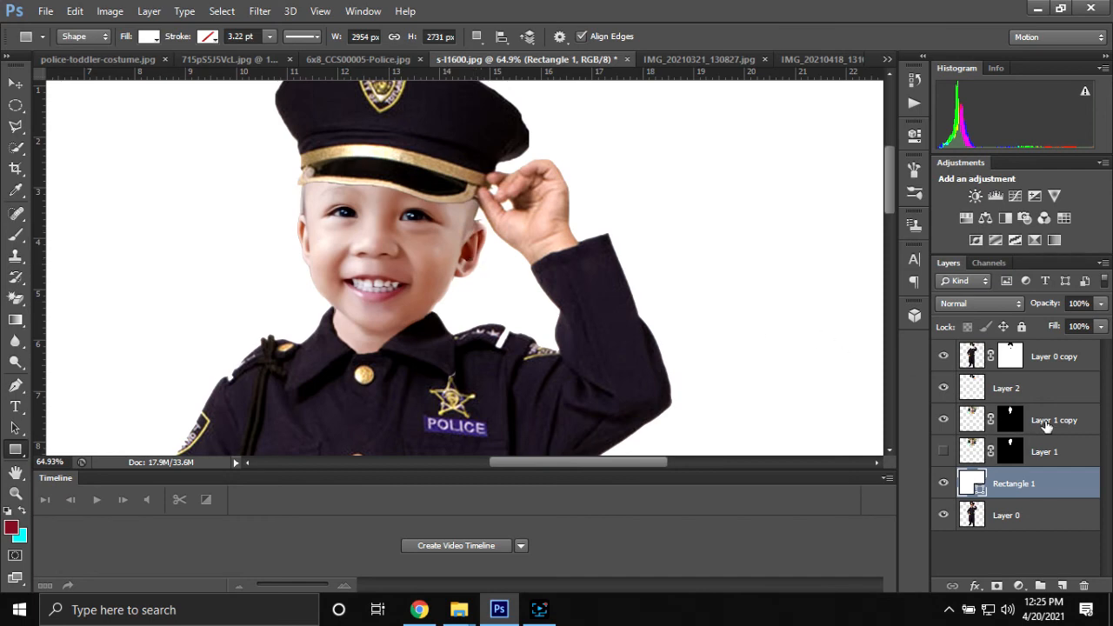
left_click(1041, 421)
left_click(1063, 459)
key("Delete")
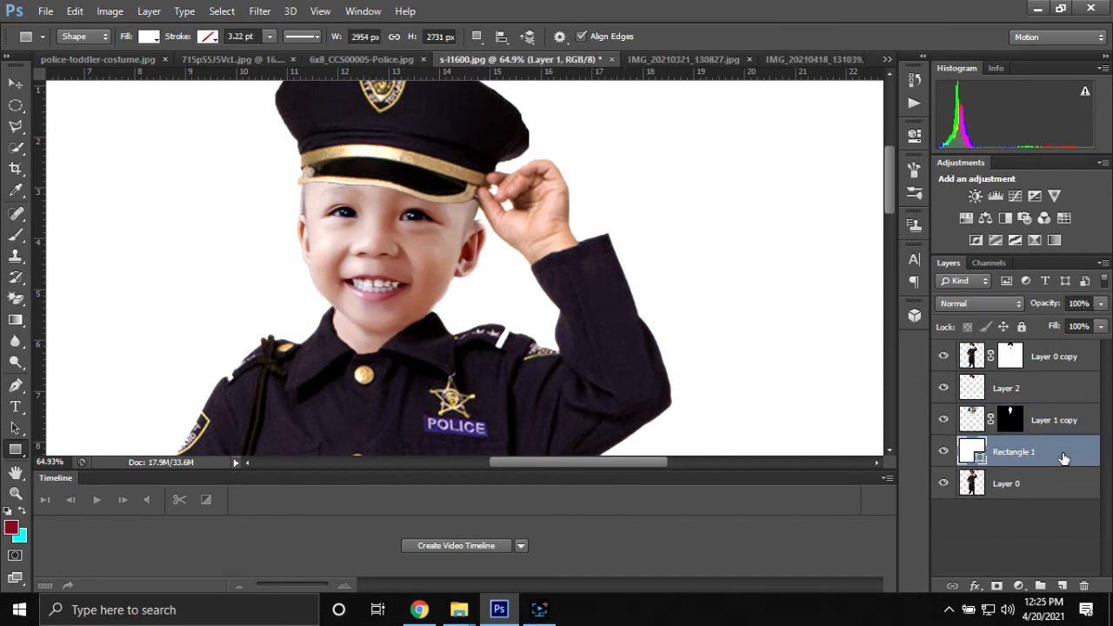
Step: Add a Hue/Saturation adjustment layer directly above Layer 1 copy and raise its saturation to enrich the face's skin tone
left_click(1039, 426)
left_click(1022, 582)
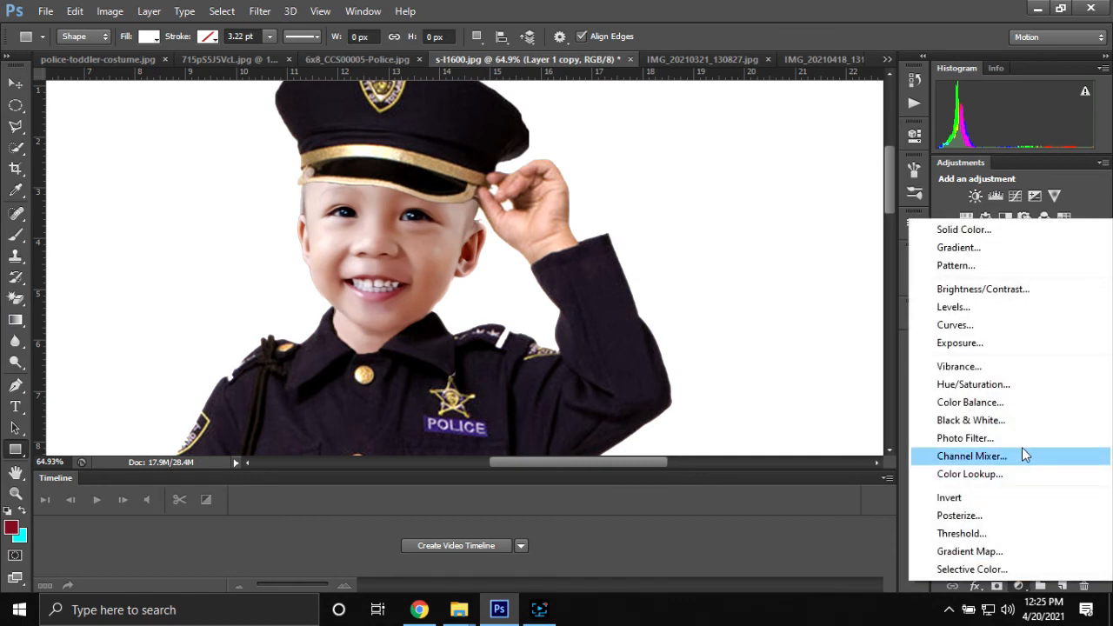
left_click(972, 384)
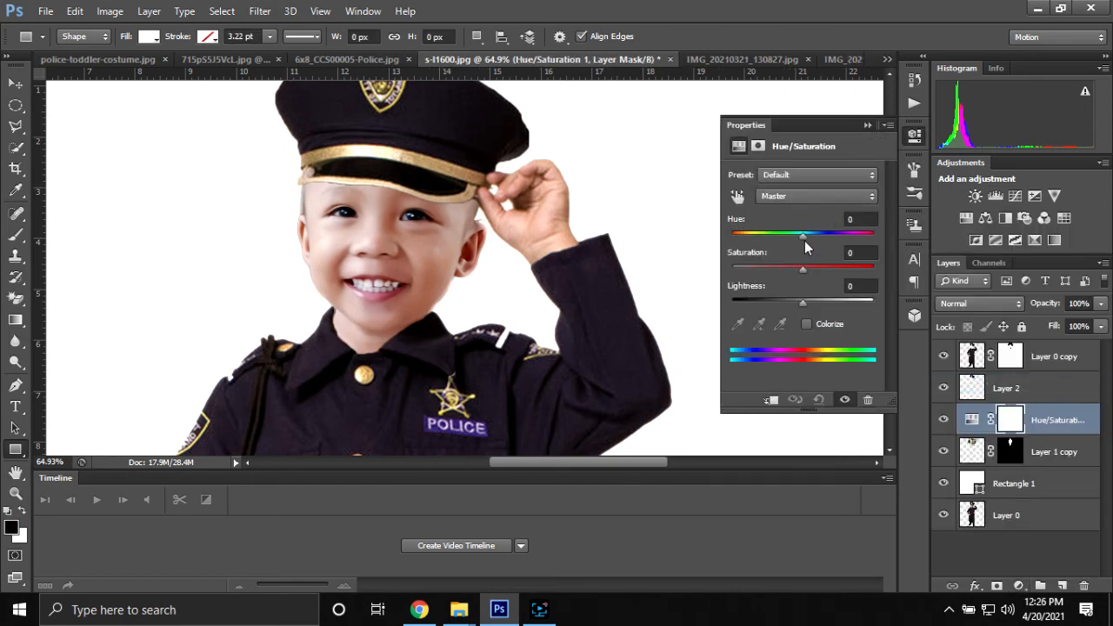
left_click(860, 252)
key("Up")
key("Up")
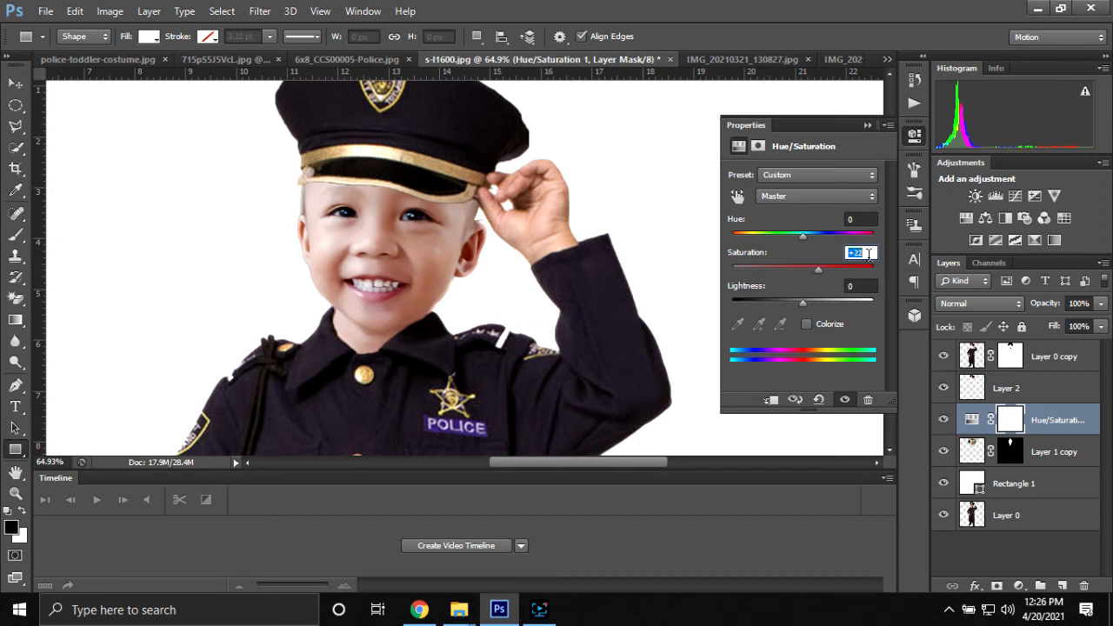
key("Up")
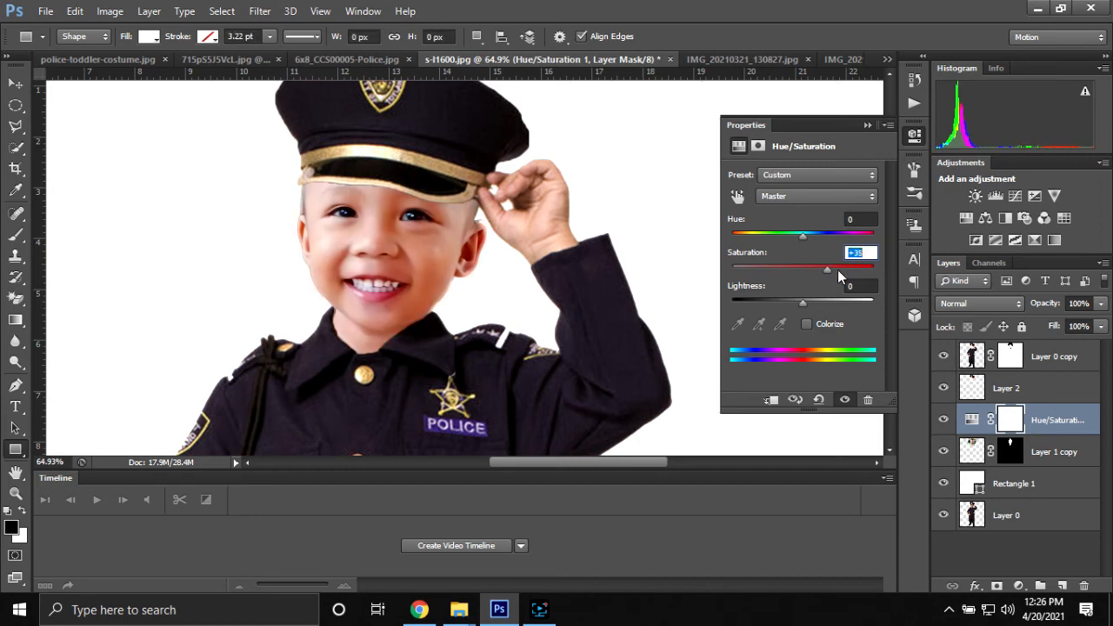
left_click_drag(832, 267, 824, 269)
left_click(866, 125)
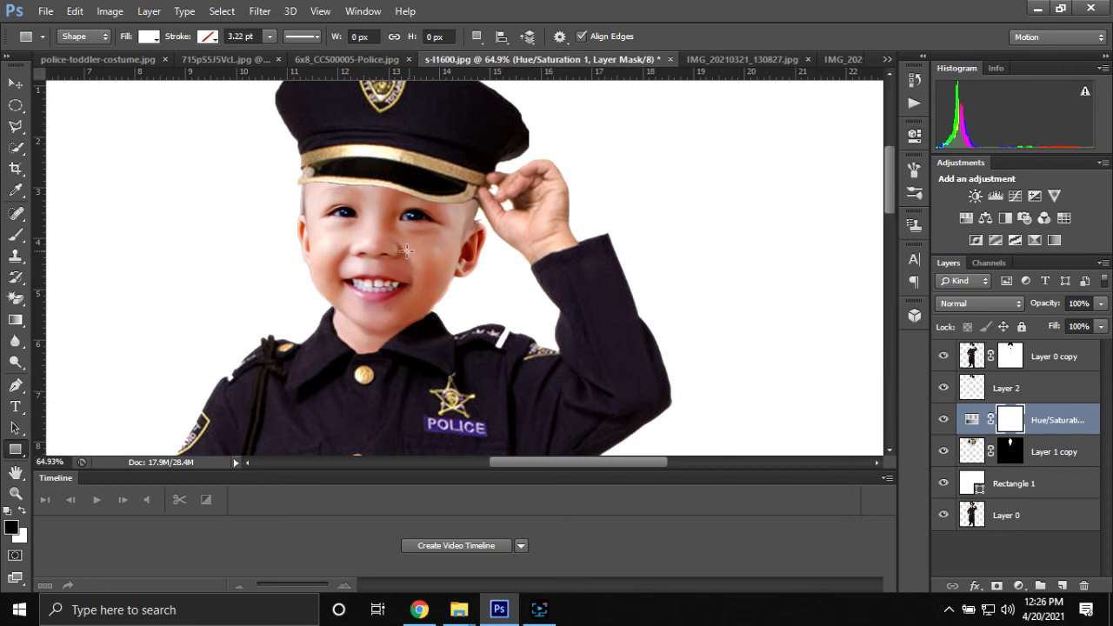
Step: Start saving the adjusted composite and go to the Edited folder inside the LJ folder on the Desktop
scroll(491, 322, "down", 5)
scroll(491, 322, "down", 3)
scroll(519, 241, "up", 3)
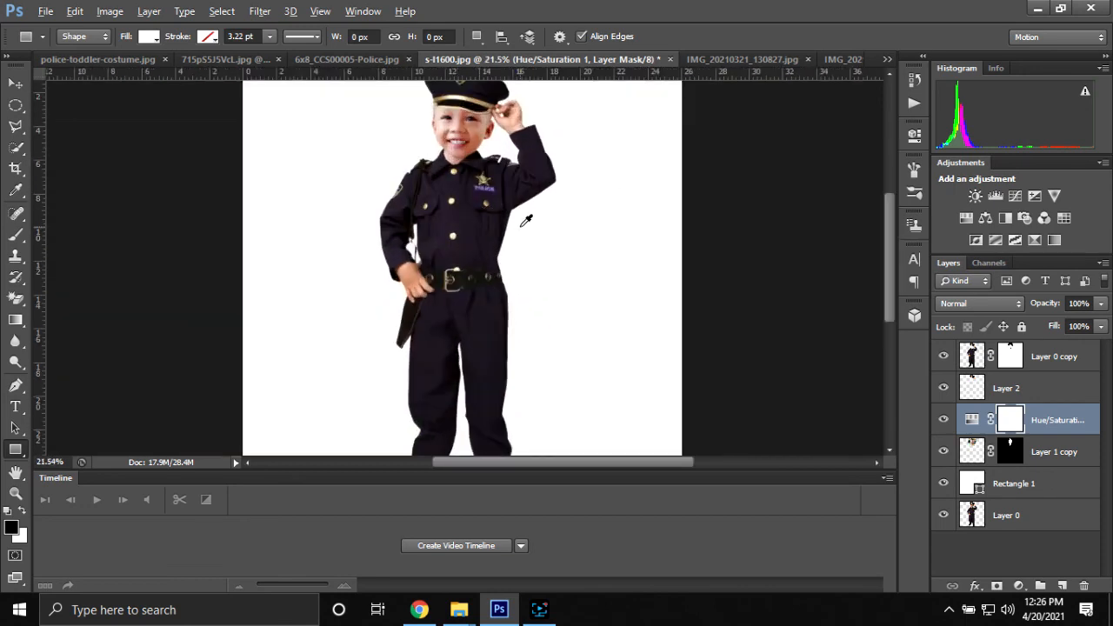
key("ctrl+s")
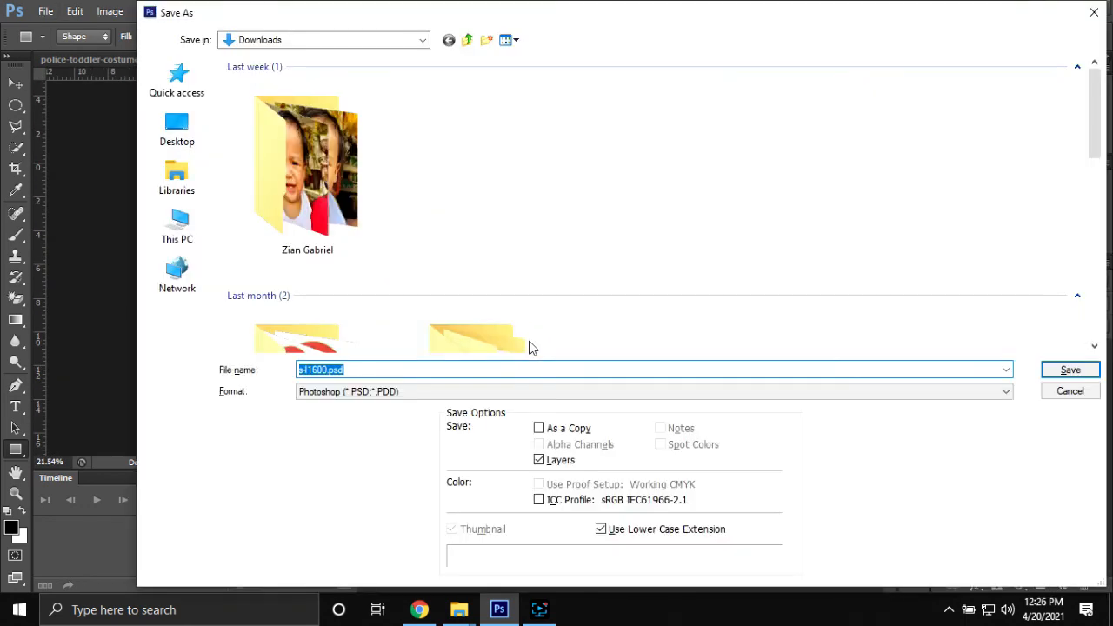
scroll(452, 302, "down", 3)
scroll(554, 271, "up", 3)
left_click(177, 129)
double_click(833, 137)
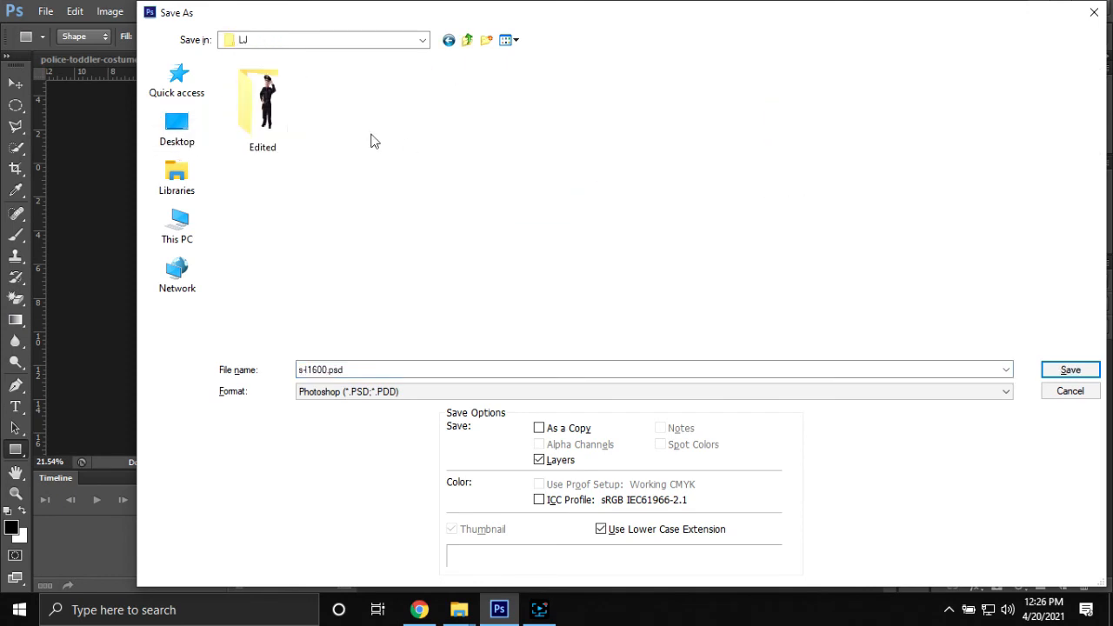
double_click(276, 114)
Step: Save the adjusted composite in JPEG format as 1.jpg in the Edited folder, replacing the existing file
left_click(355, 392)
left_click(347, 251)
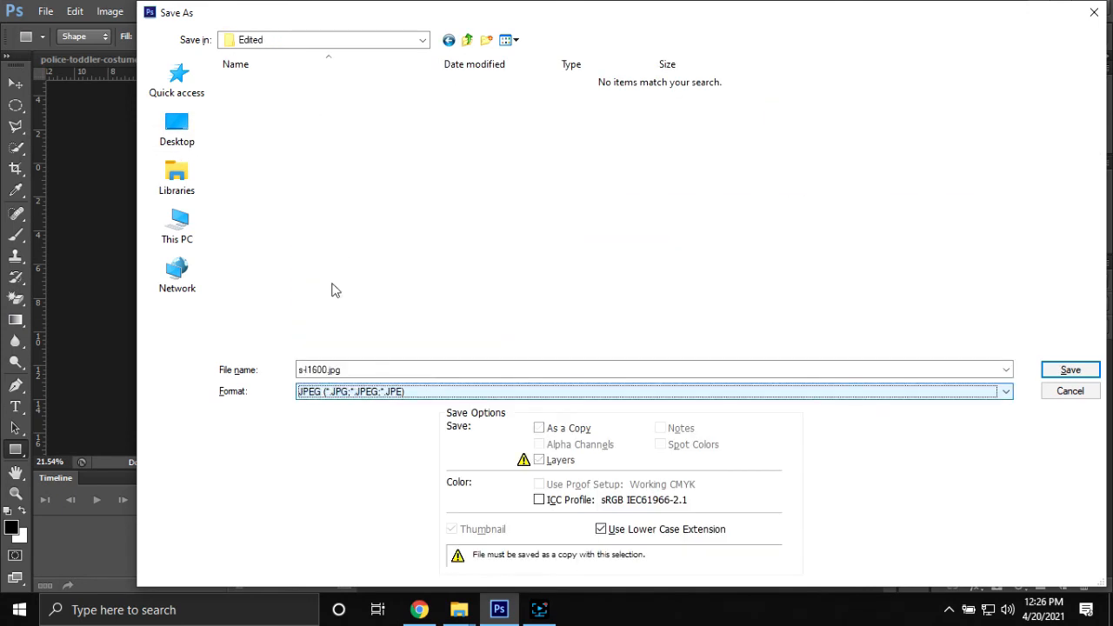
type("1")
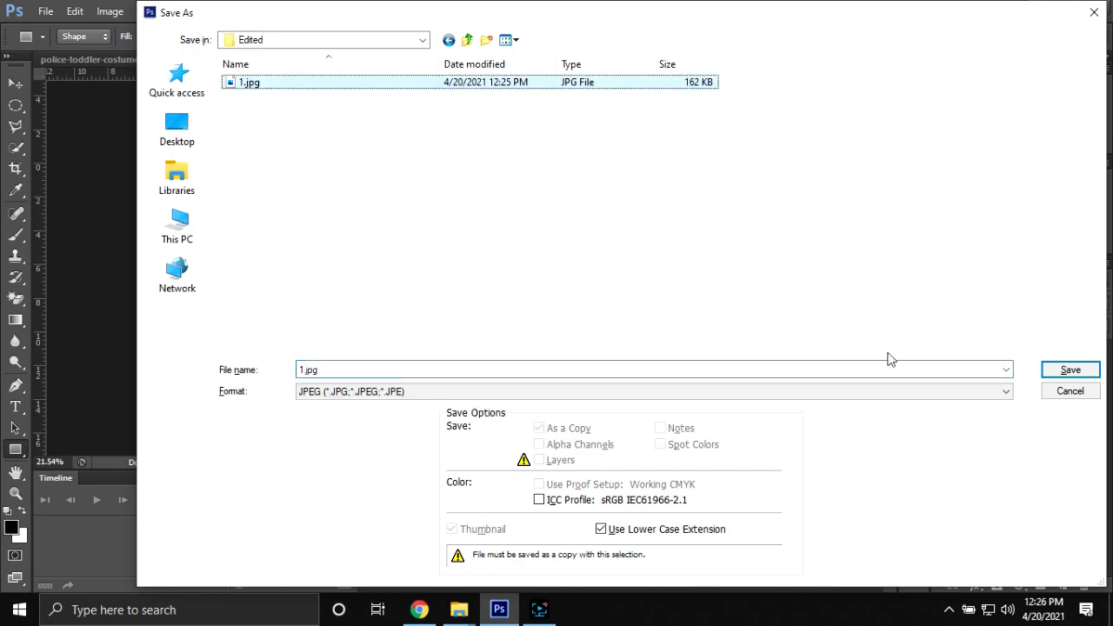
left_click(1070, 369)
left_click(535, 243)
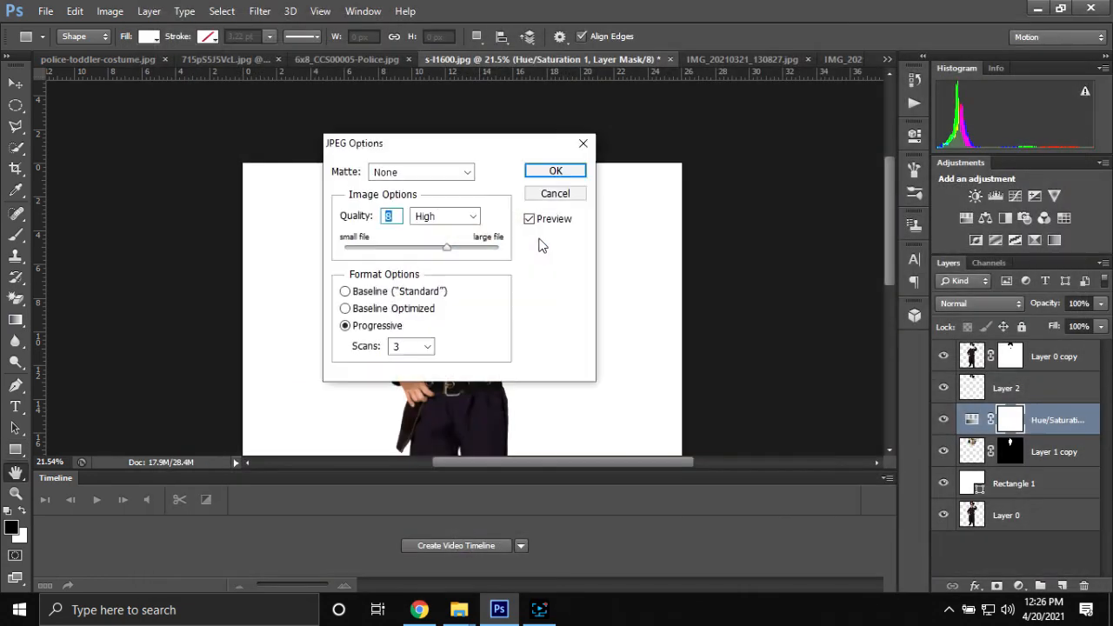
Step: Set the JPEG quality to Maximum at 12 and accept the JPEG options
left_click(473, 215)
left_click(435, 269)
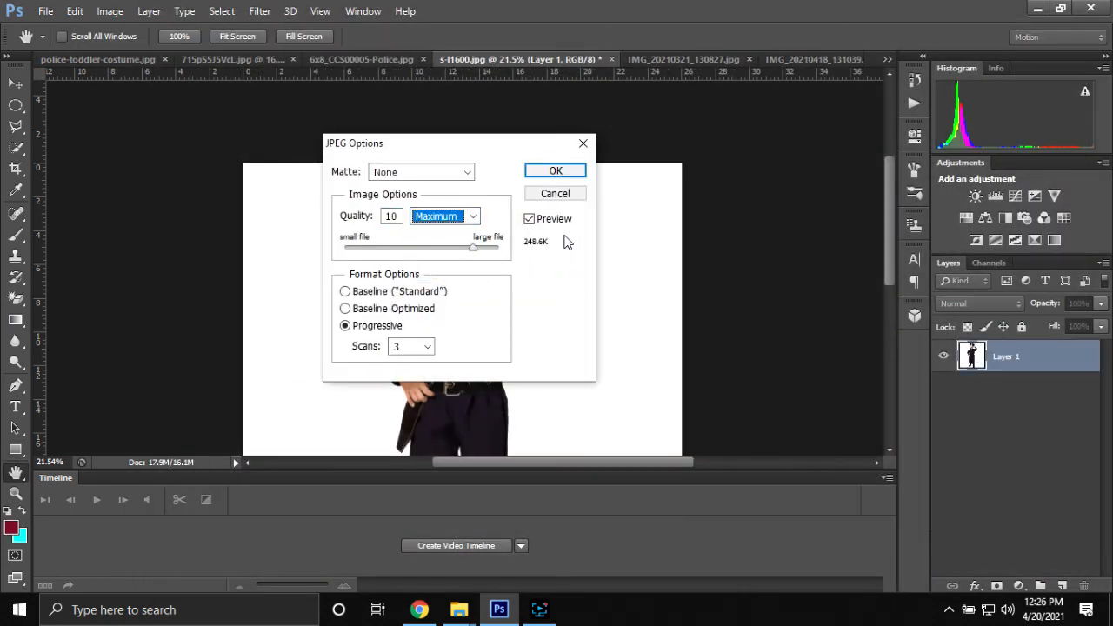
left_click_drag(472, 247, 511, 251)
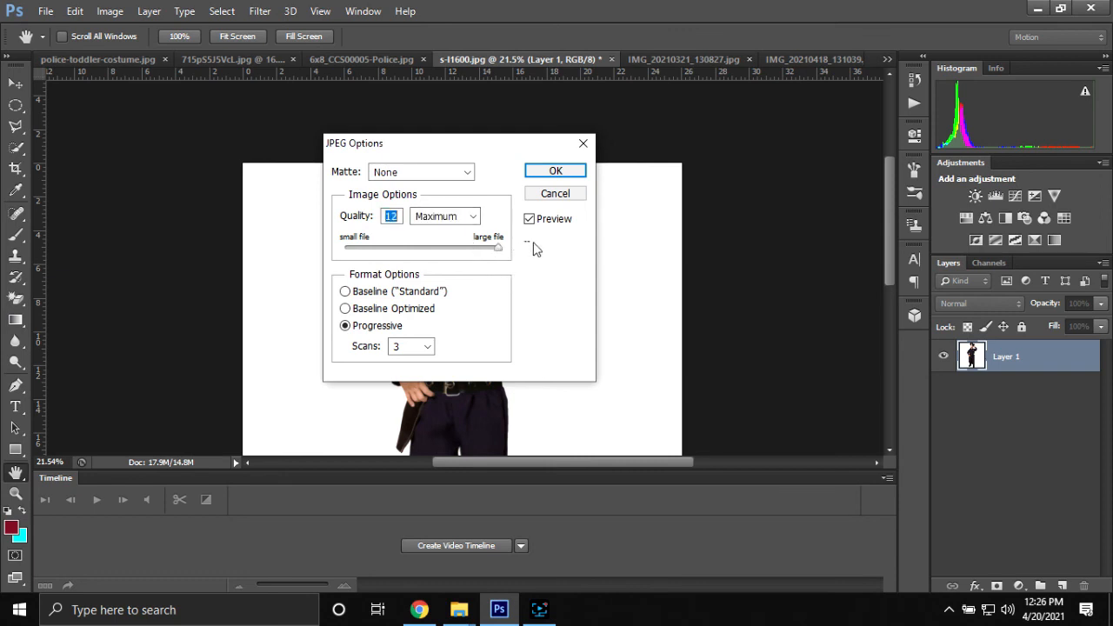
left_click(545, 174)
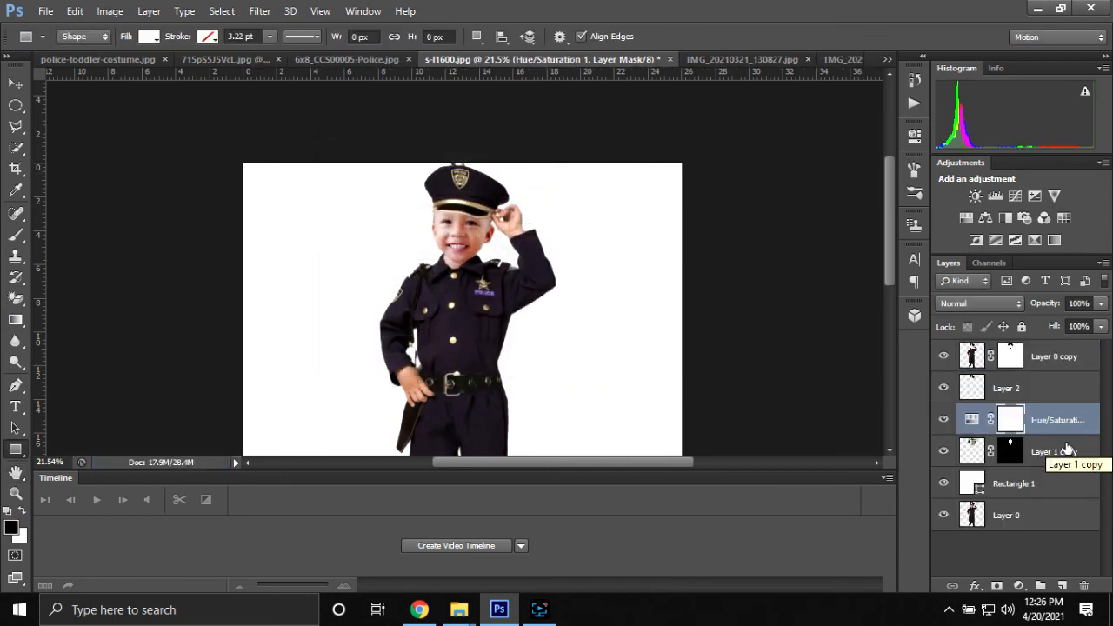
scroll(653, 380, "down", 1)
scroll(653, 370, "up", 2)
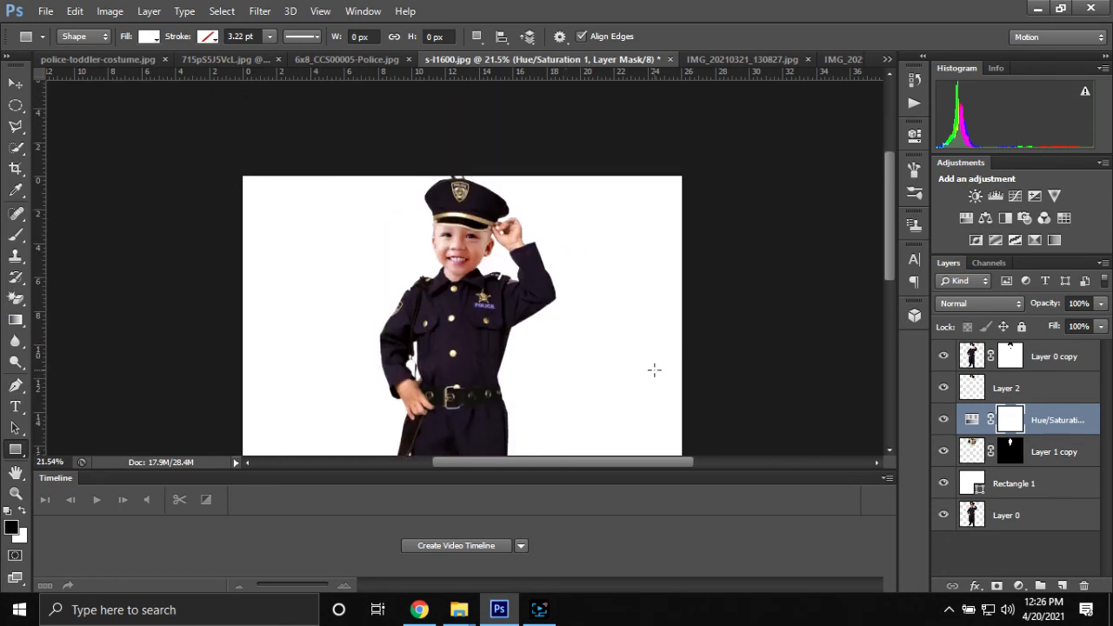
key("ctrl+shift+s")
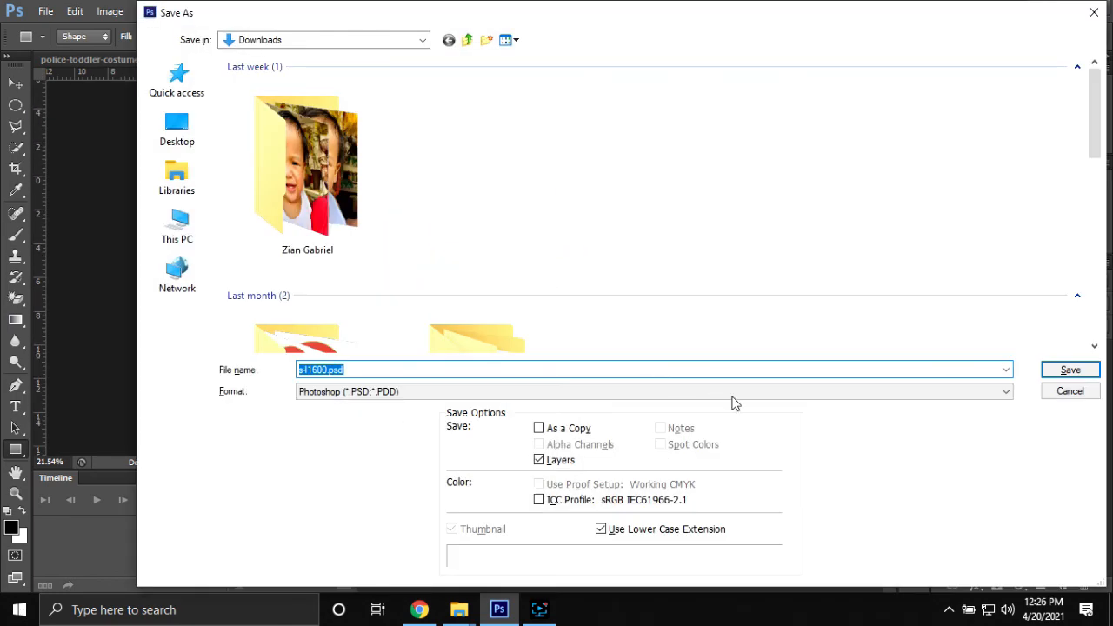
left_click(1068, 393)
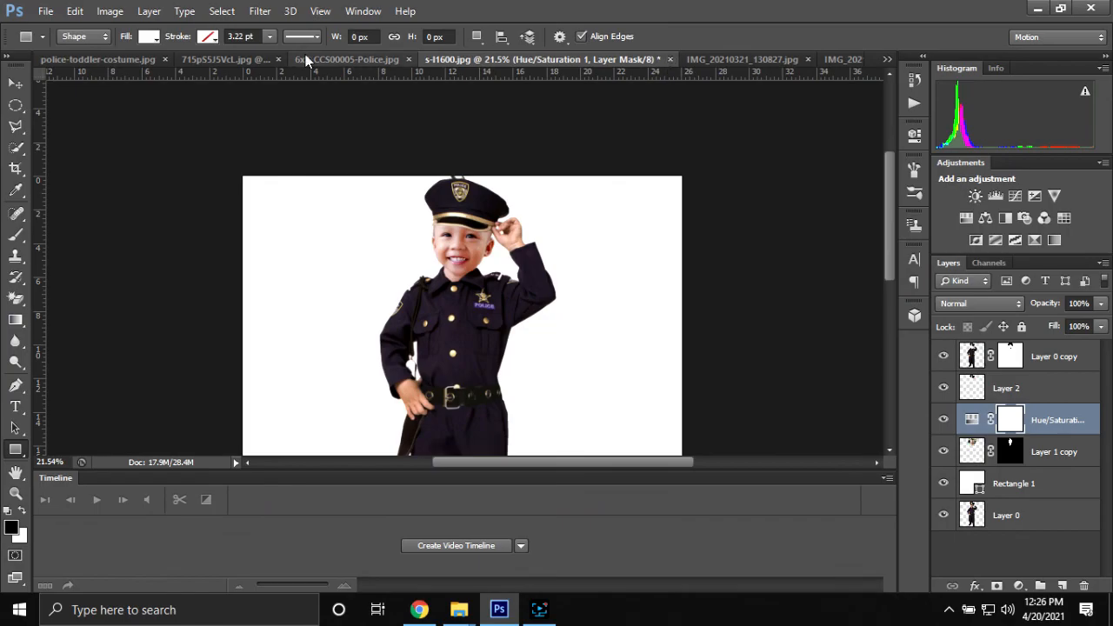